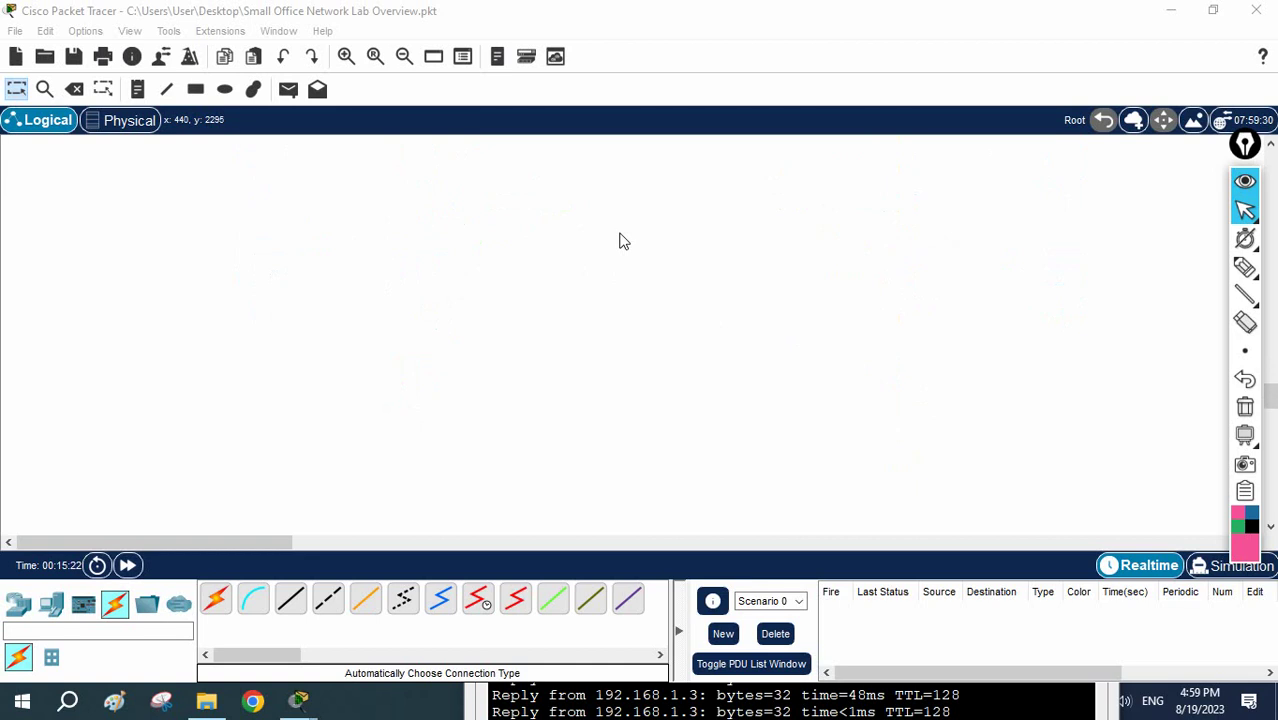
Place two 3560-24PS multilayer switches side by side in the workspace.
click(50, 604)
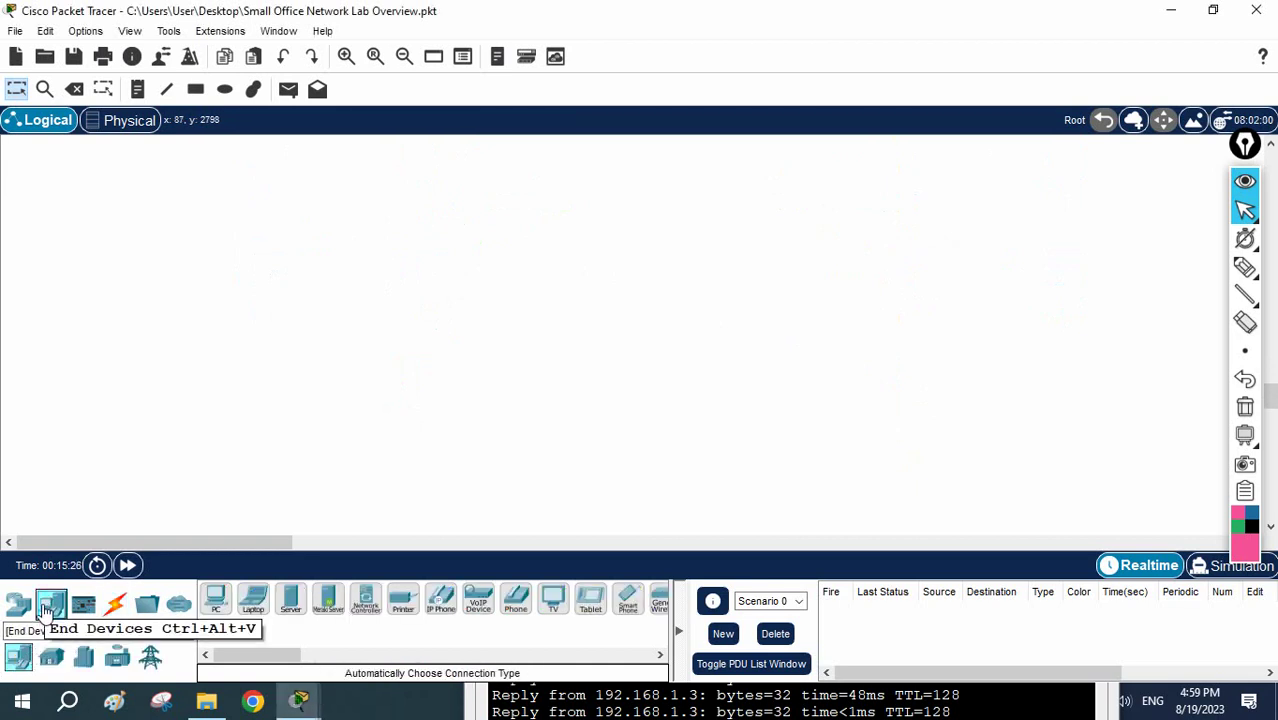
click(17, 608)
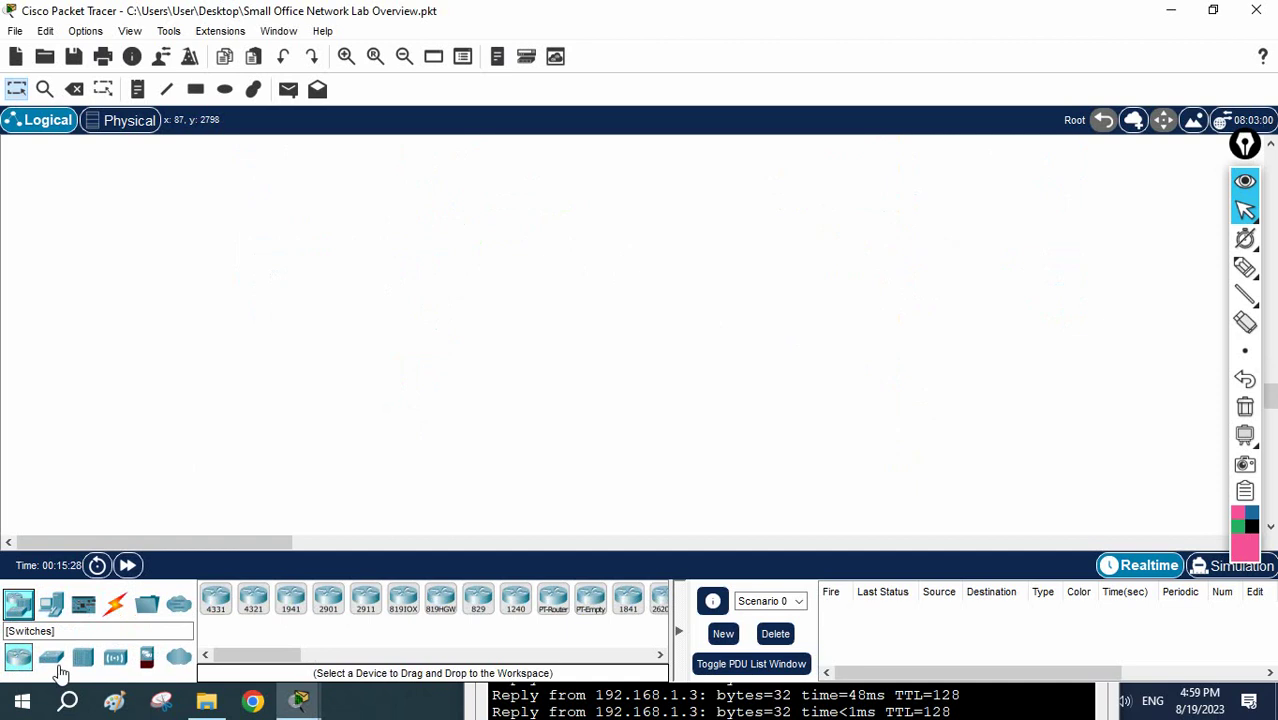
click(51, 657)
click(328, 598)
drag(330, 592, 451, 290)
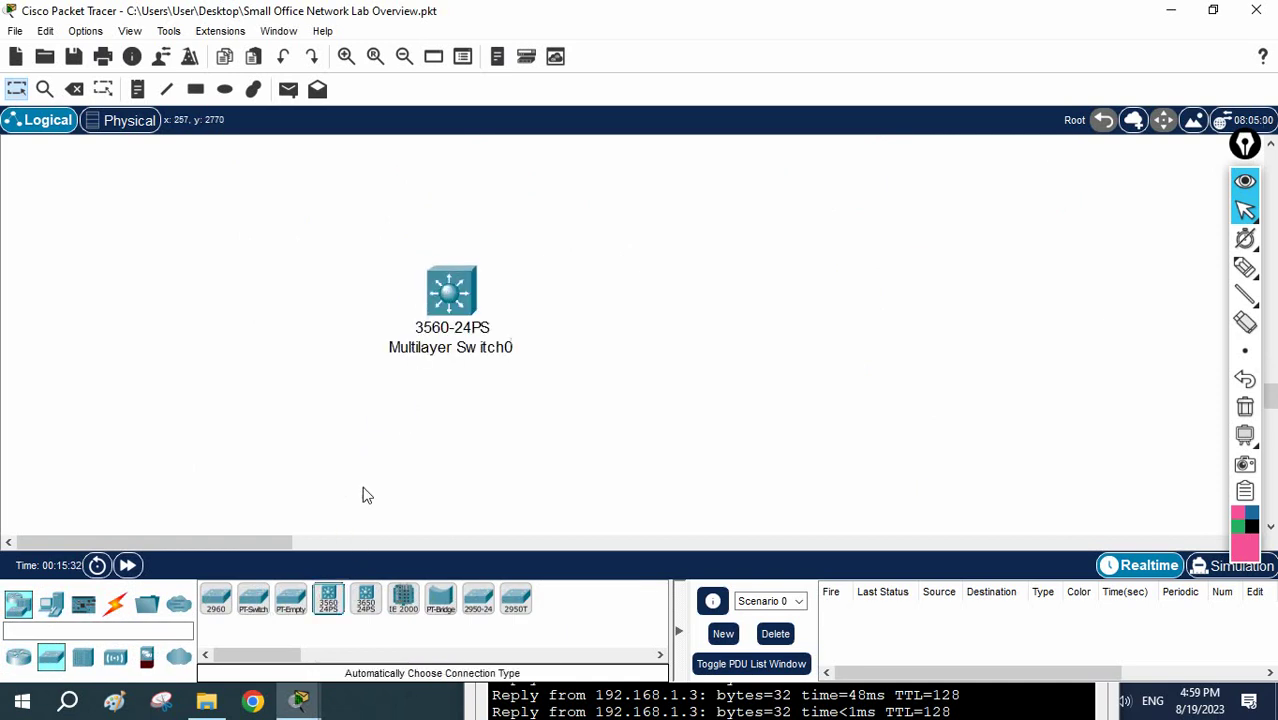
drag(330, 605, 722, 272)
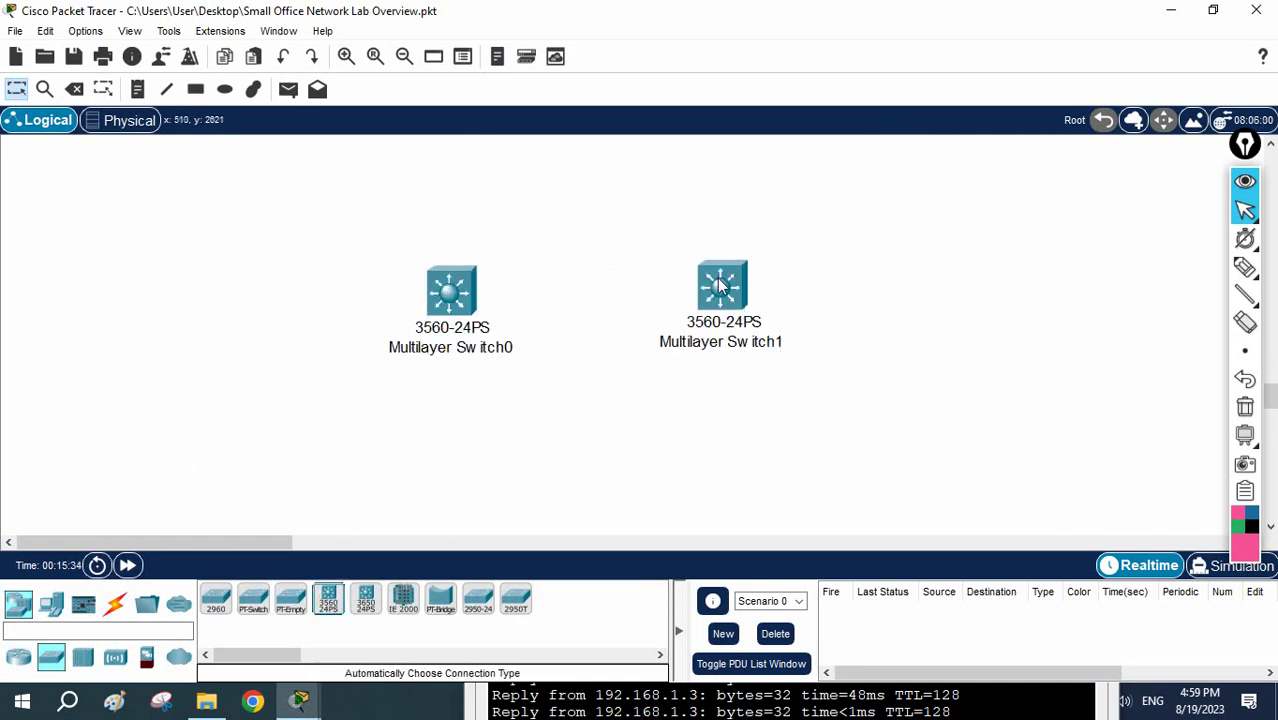
drag(462, 293, 466, 287)
Link the two multilayer switches with two automatically chosen connections and move the switches slightly farther apart.
click(115, 602)
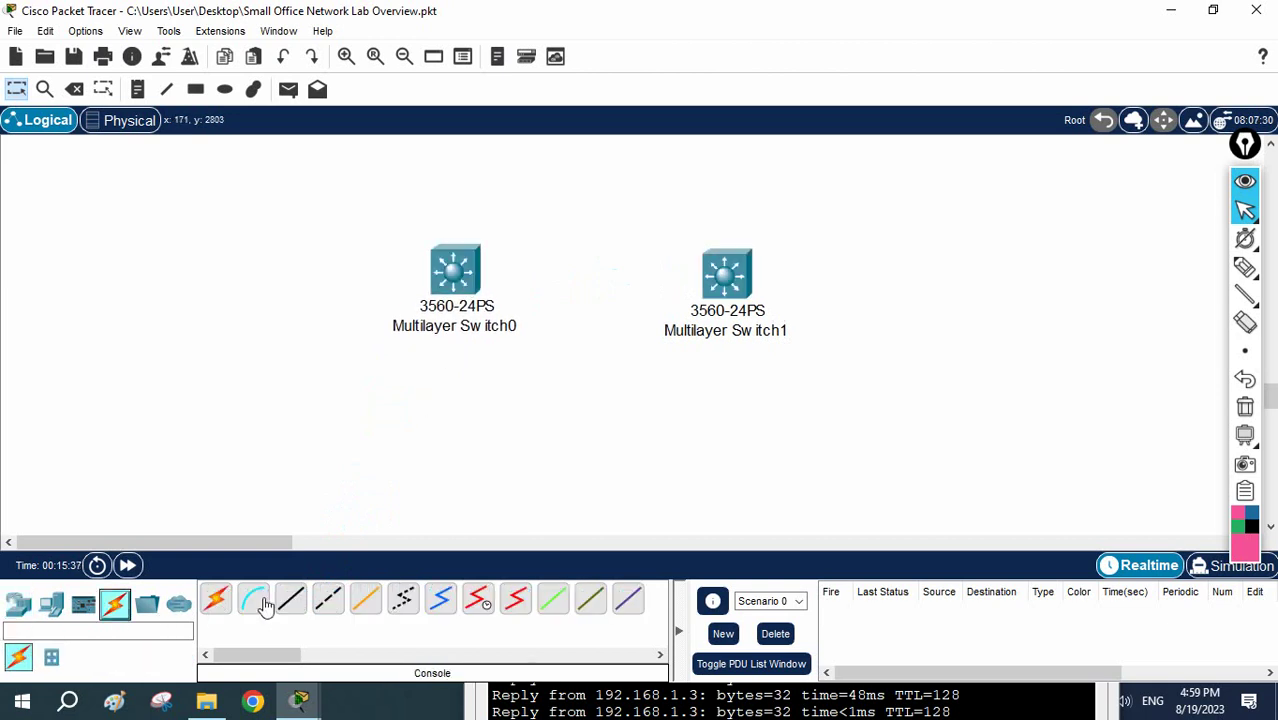
click(455, 270)
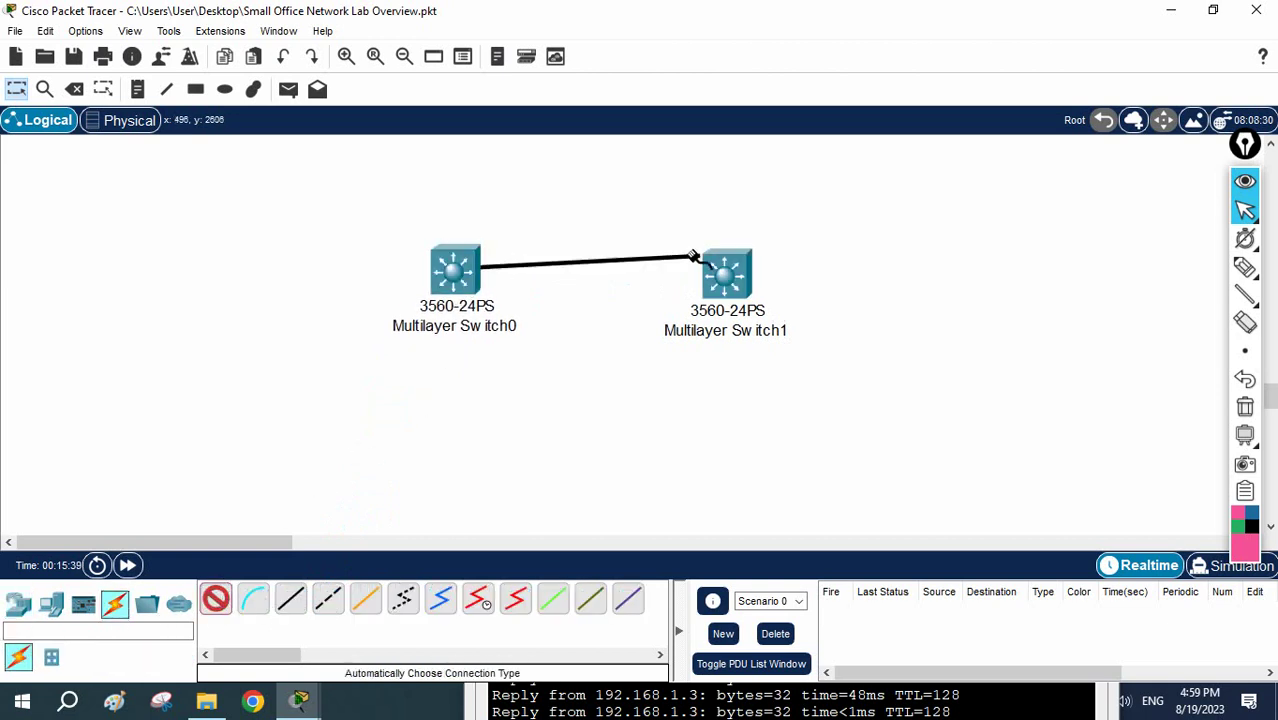
click(720, 276)
click(215, 598)
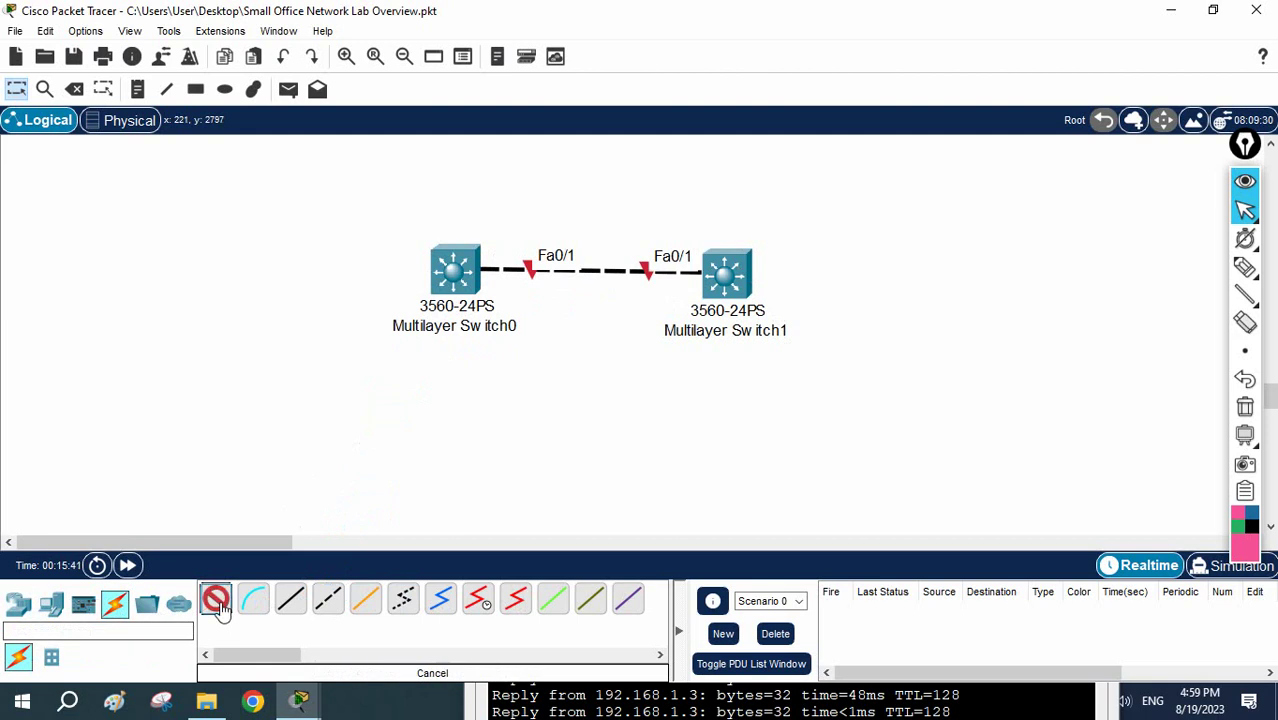
click(482, 280)
click(727, 272)
drag(740, 276, 770, 262)
drag(456, 274, 456, 263)
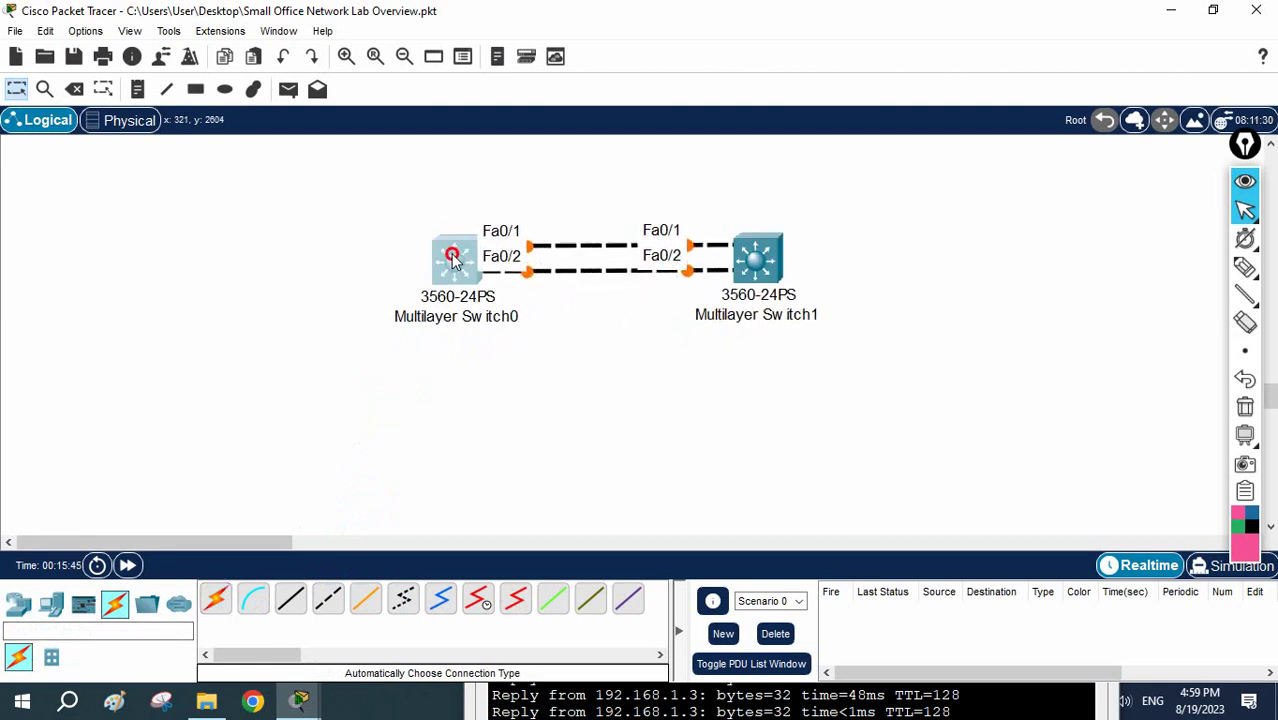
Rename Multilayer Switch0 as MLSW1.
double_click(453, 315)
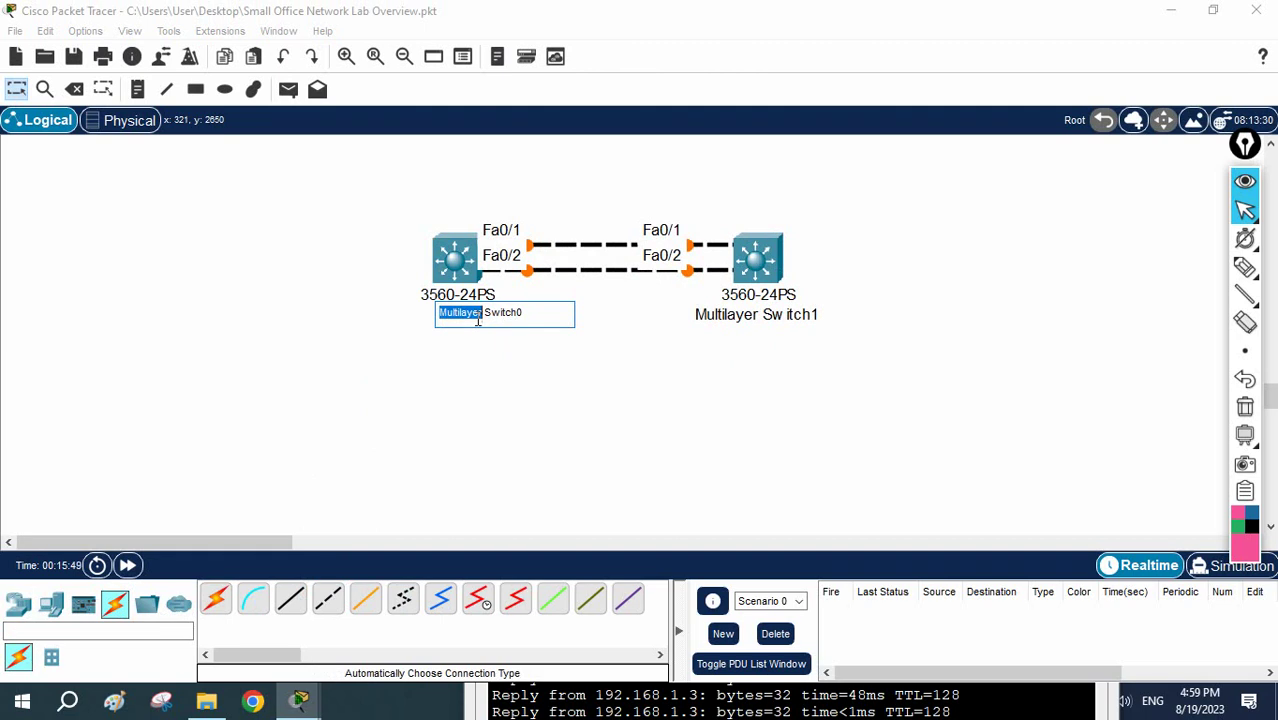
text(SW)
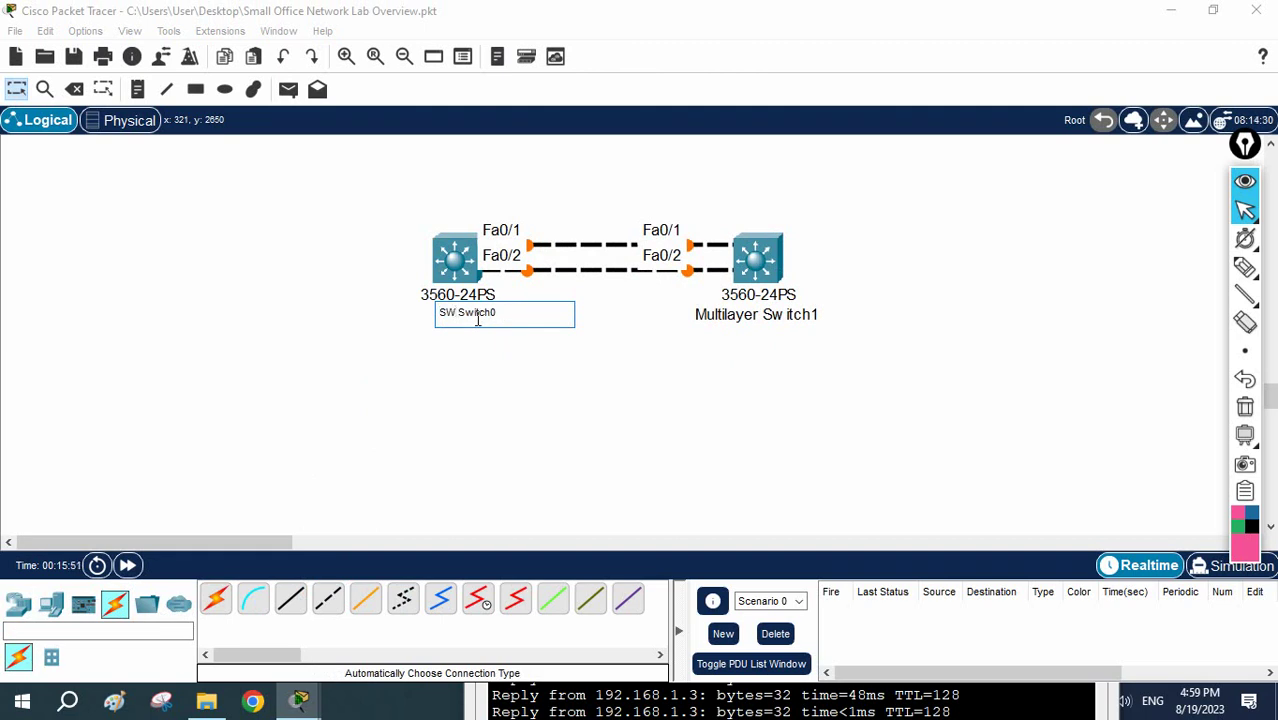
key(ctrl+a)
text(MLSW1)
Rename Multilayer Switch1 as MLSW2, reusing the copied name of the first switch.
key(ctrl+a)
key(ctrl+c)
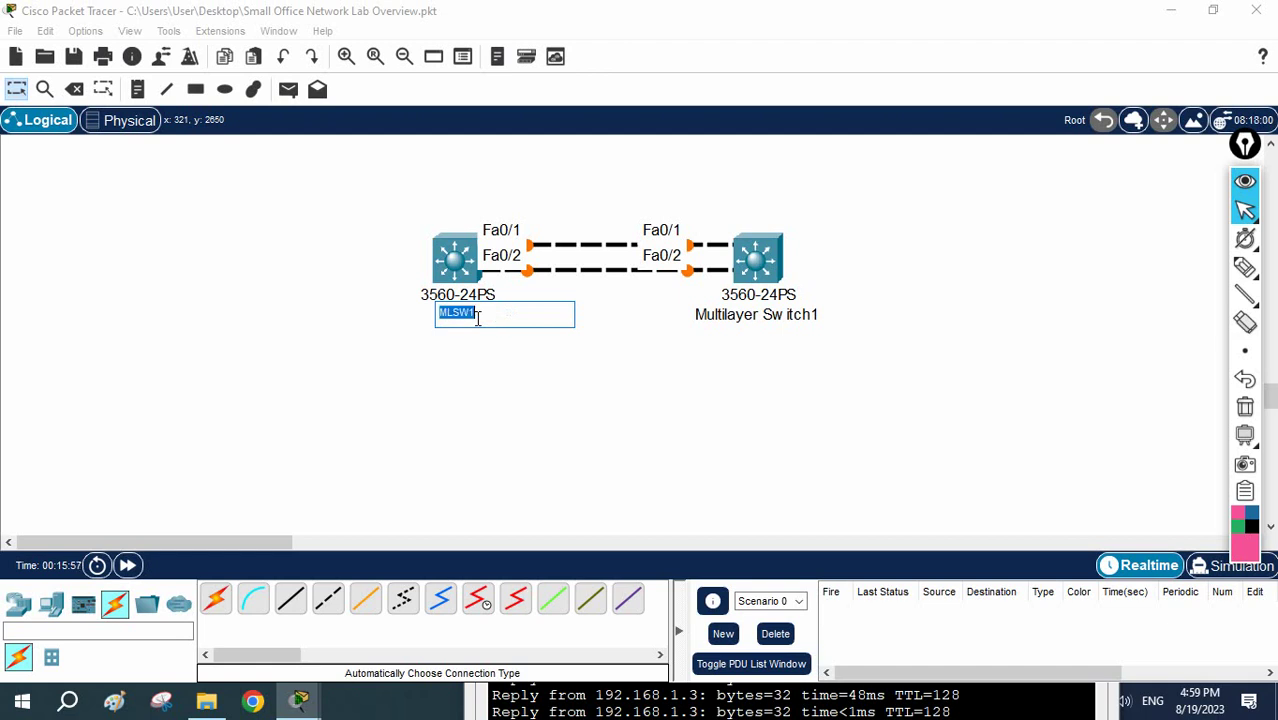
double_click(742, 316)
key(ctrl+a)
key(ctrl+v)
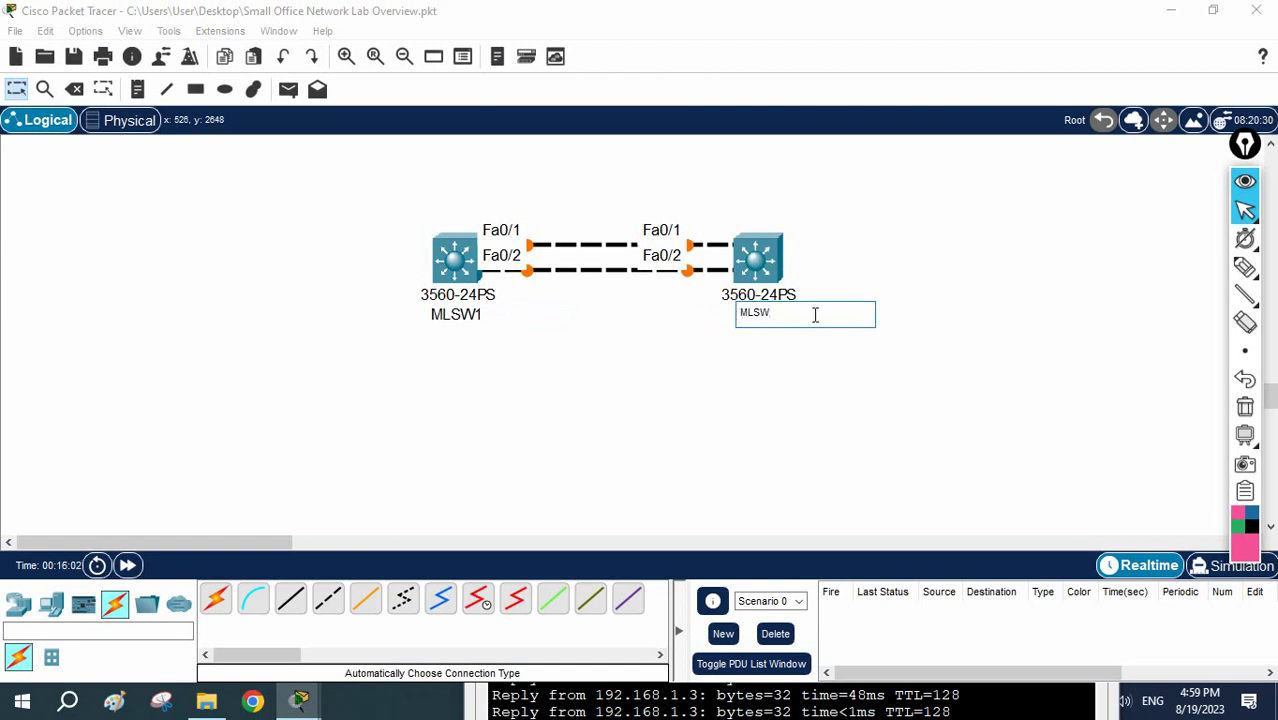
click(804, 378)
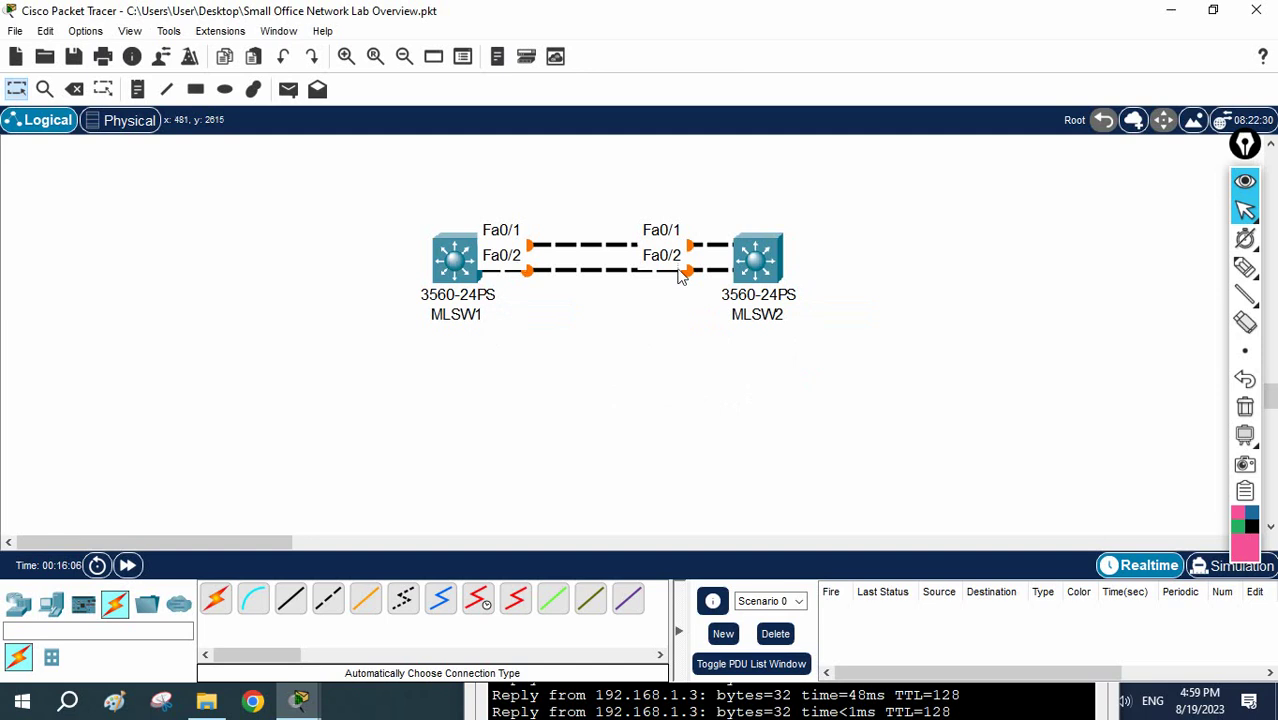
Place four PCs in a row beneath the switches, two near MLSW1 and two near MLSW2.
click(47, 612)
drag(215, 598, 268, 375)
drag(215, 598, 412, 378)
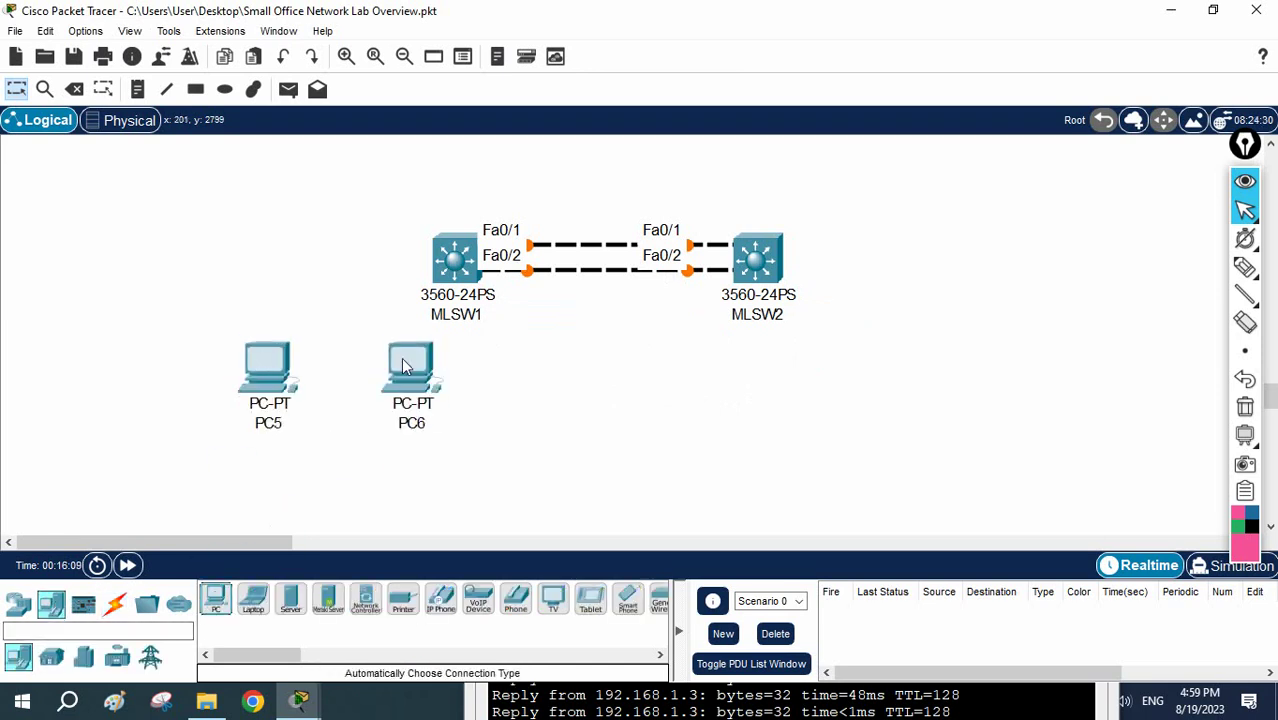
drag(215, 598, 813, 395)
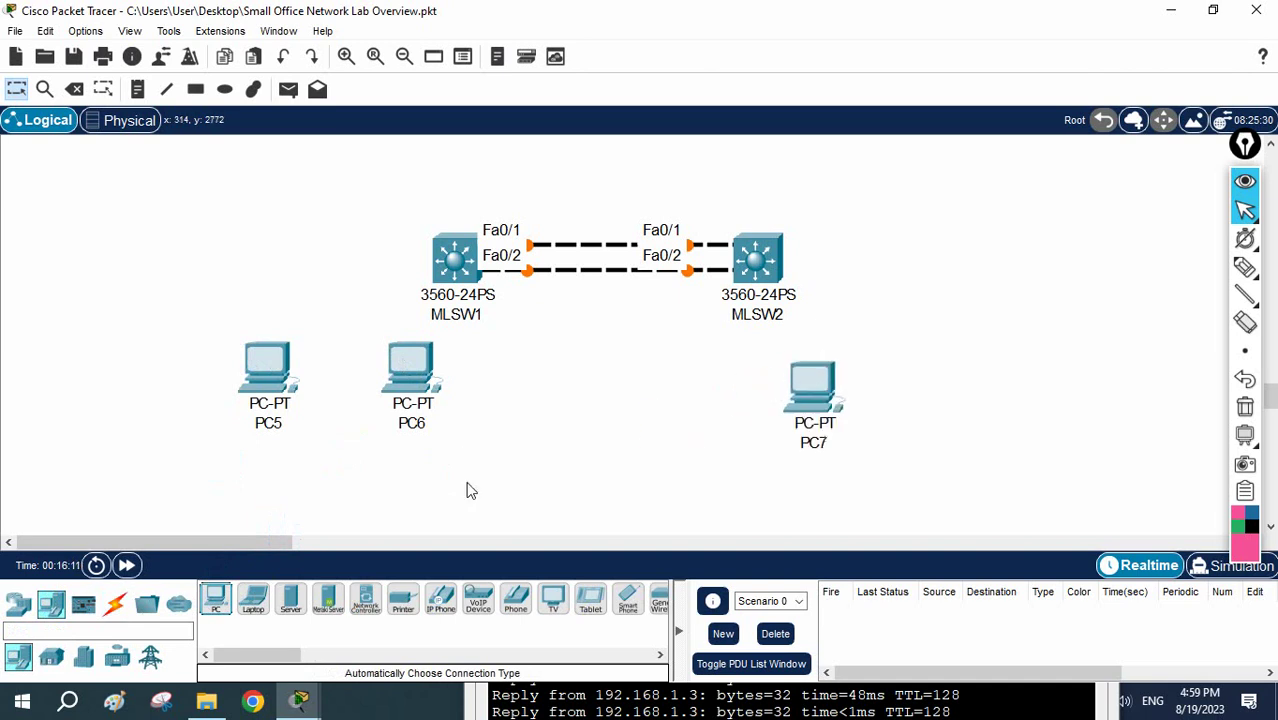
drag(215, 598, 962, 410)
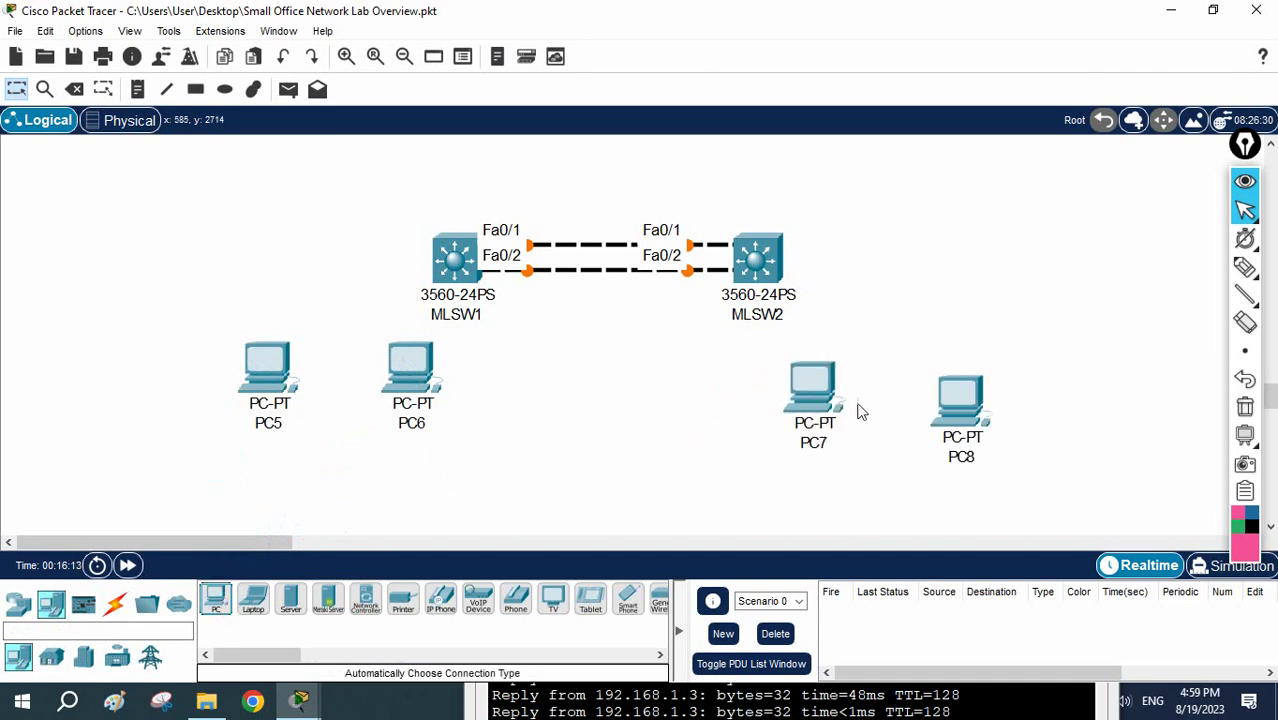
Connect PC5 and PC6 to MLSW1 using the automatic connection type.
click(115, 604)
click(215, 598)
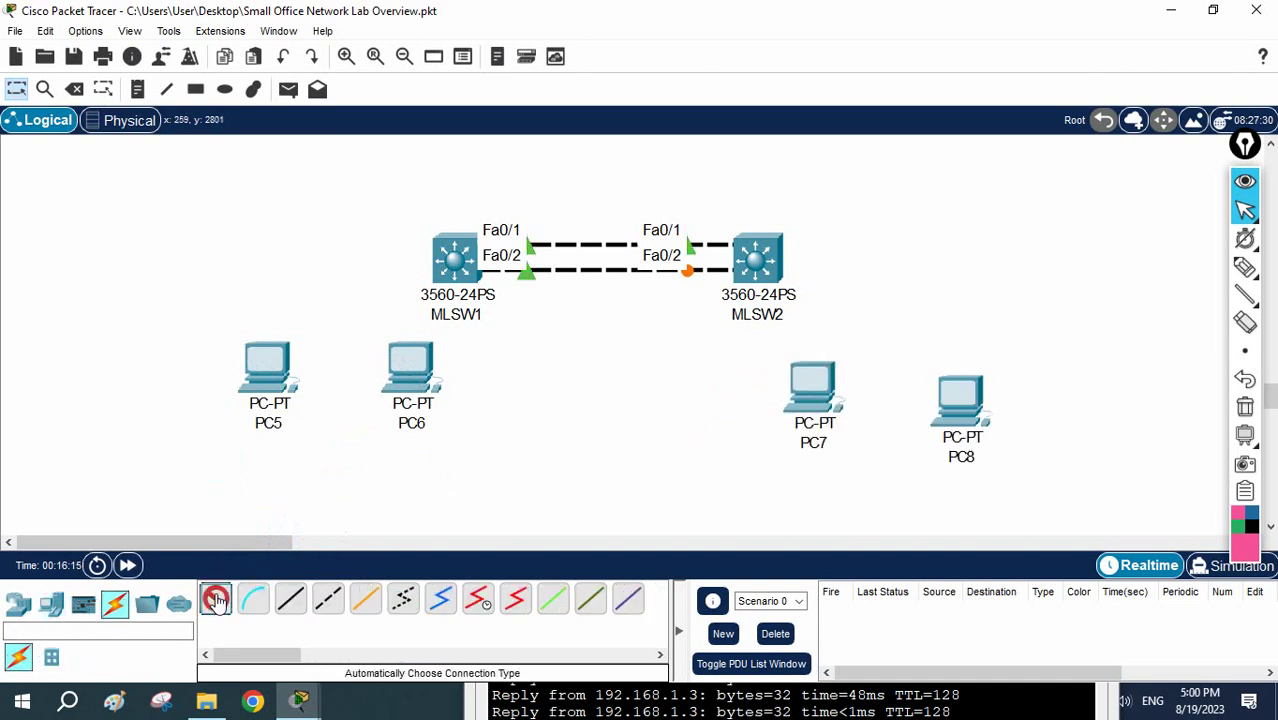
click(282, 377)
click(456, 260)
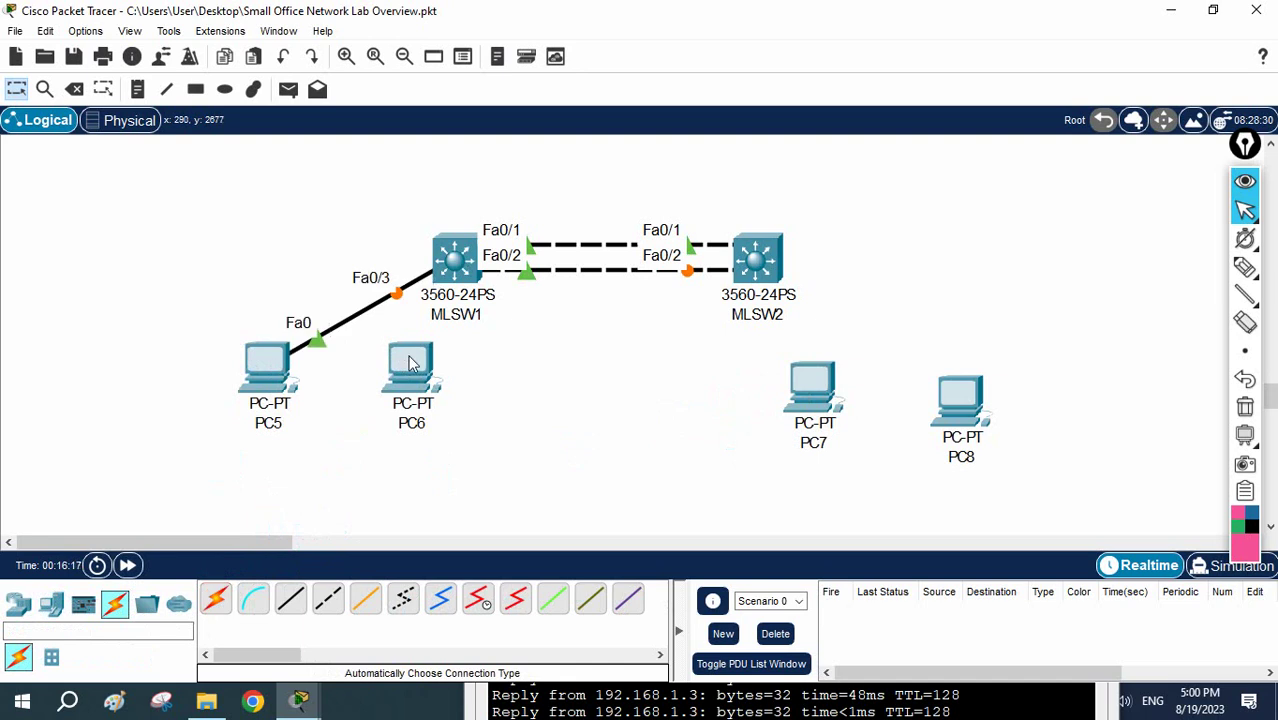
click(420, 378)
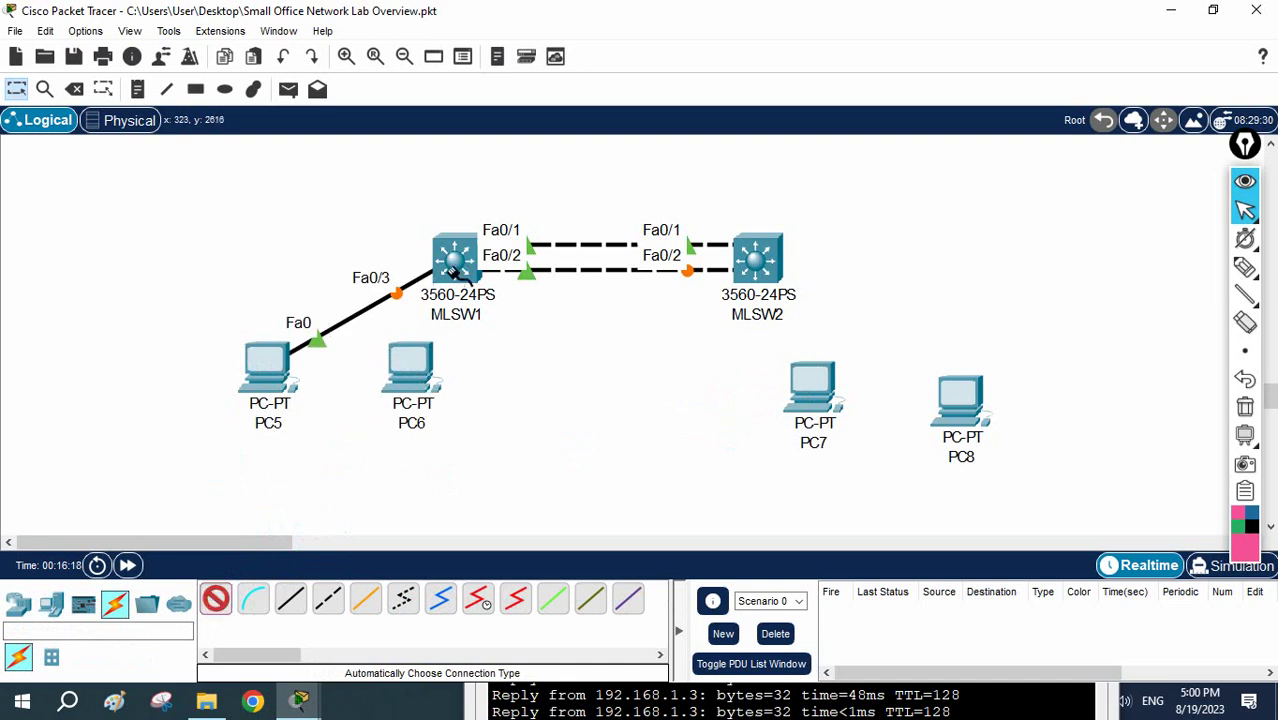
click(455, 262)
Connect PC7 and PC8 to MLSW2, and reposition PC6 and PC5 to spread out the layout around MLSW1.
click(830, 405)
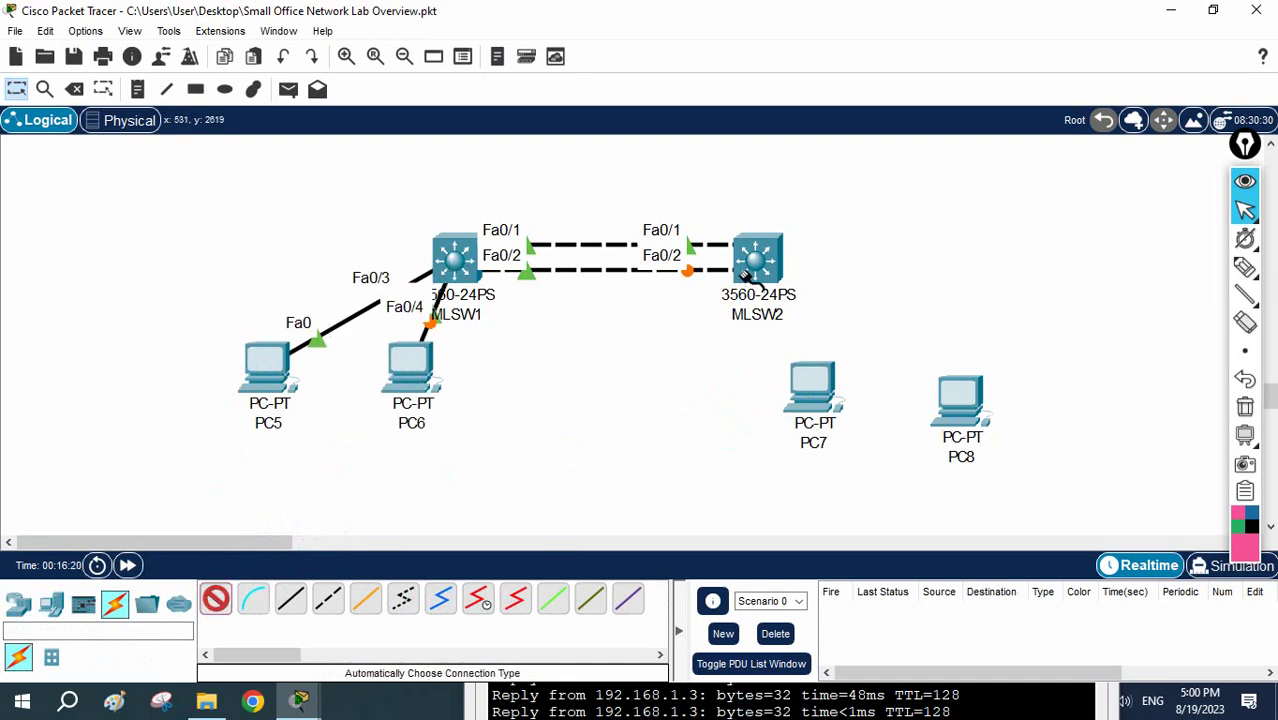
click(752, 278)
click(948, 382)
click(760, 255)
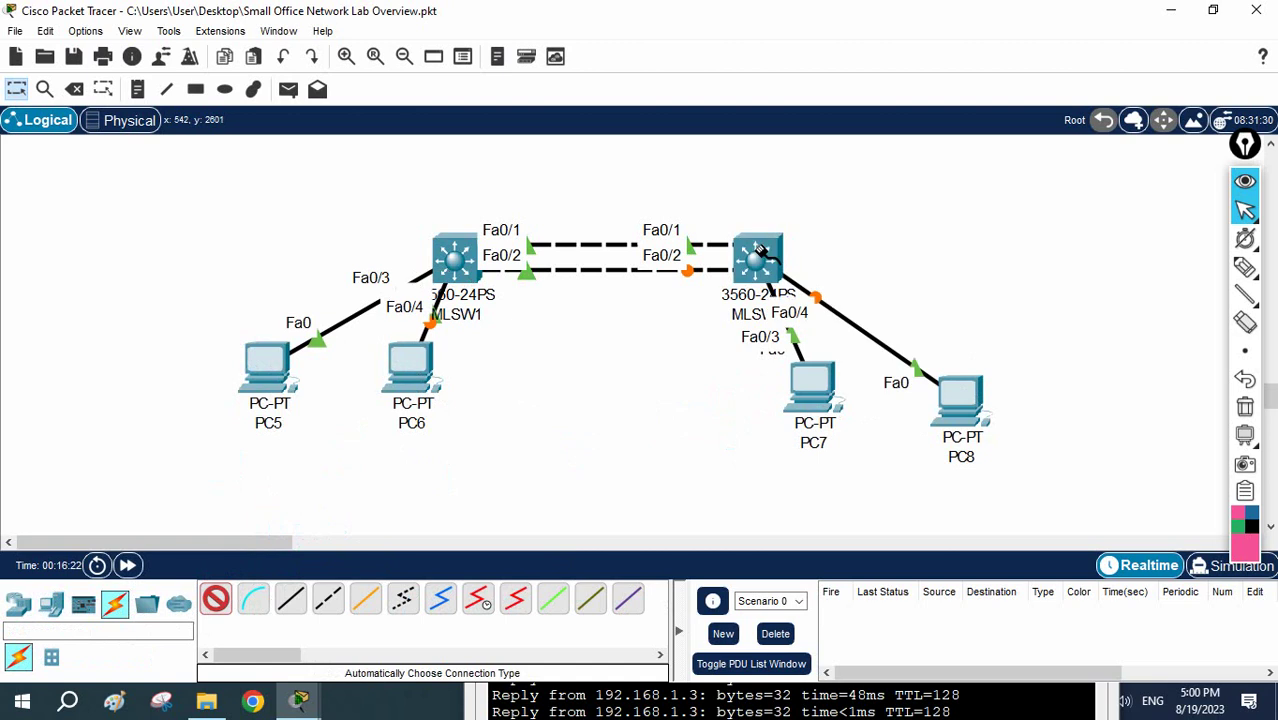
drag(424, 410, 452, 424)
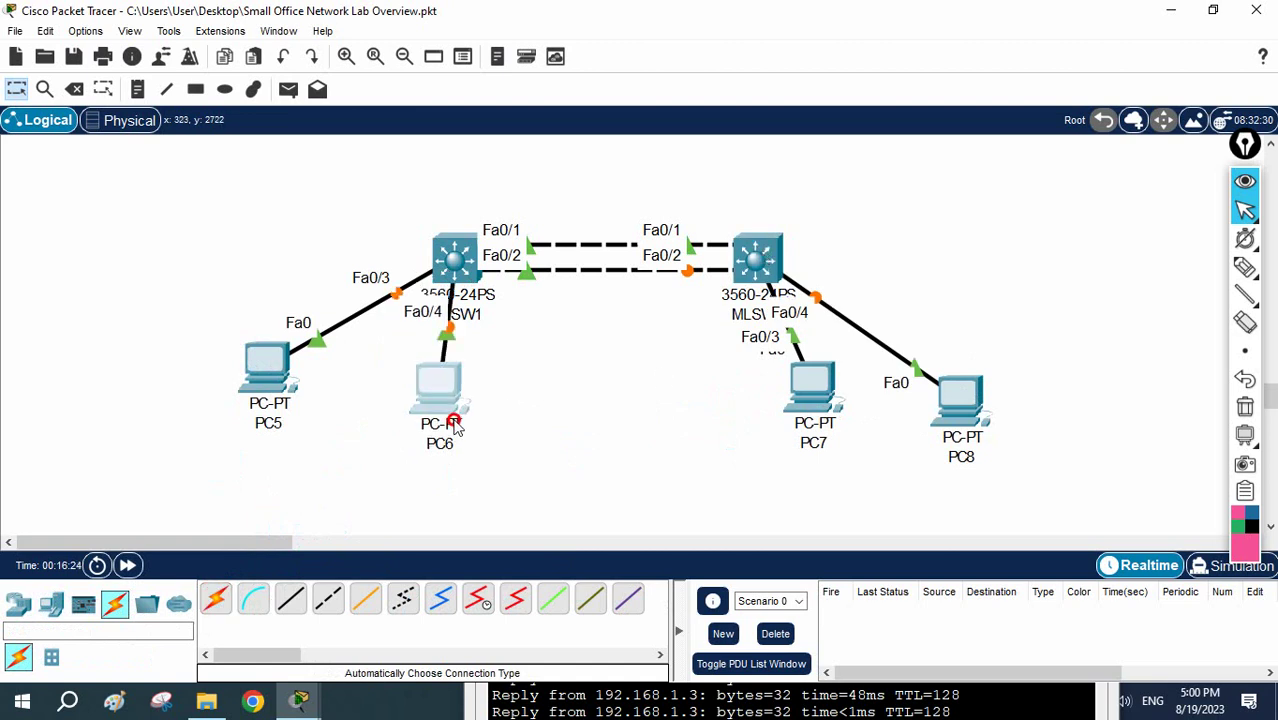
drag(262, 382, 260, 352)
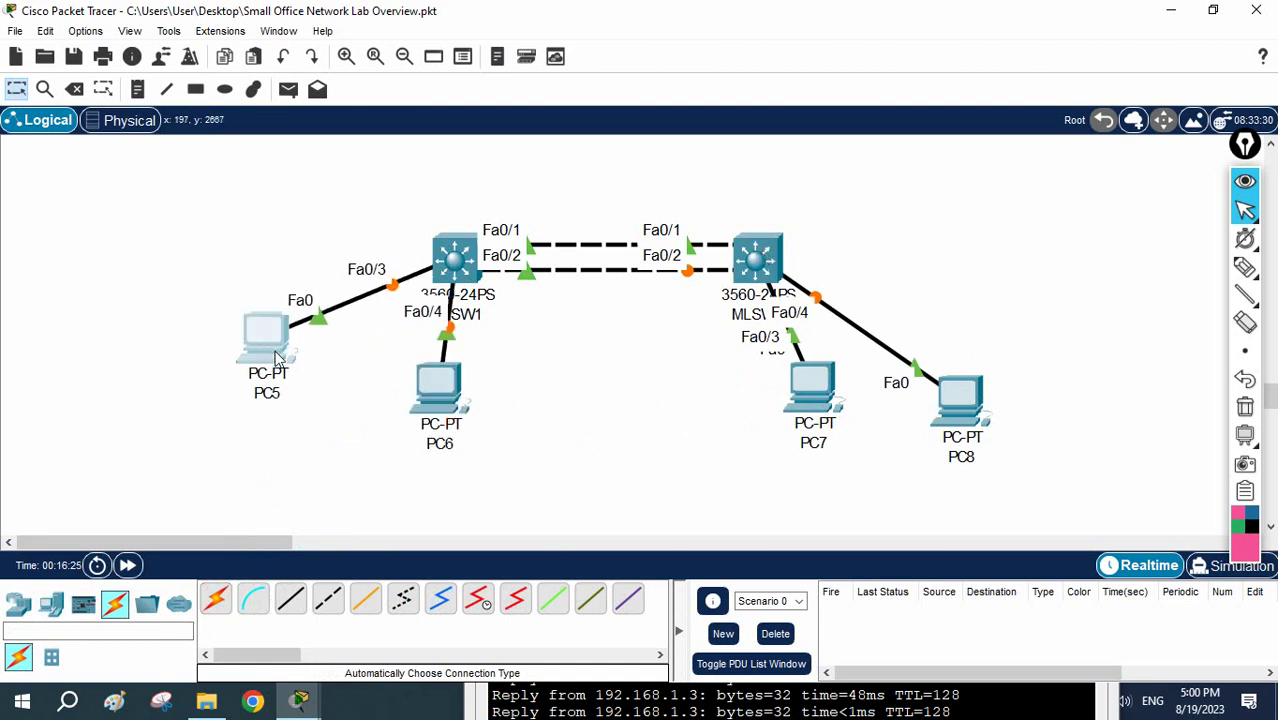
Assign PC5 the static IPv4 address 192.168.1.1 and copy the address for reuse.
click(260, 352)
click(540, 105)
click(450, 205)
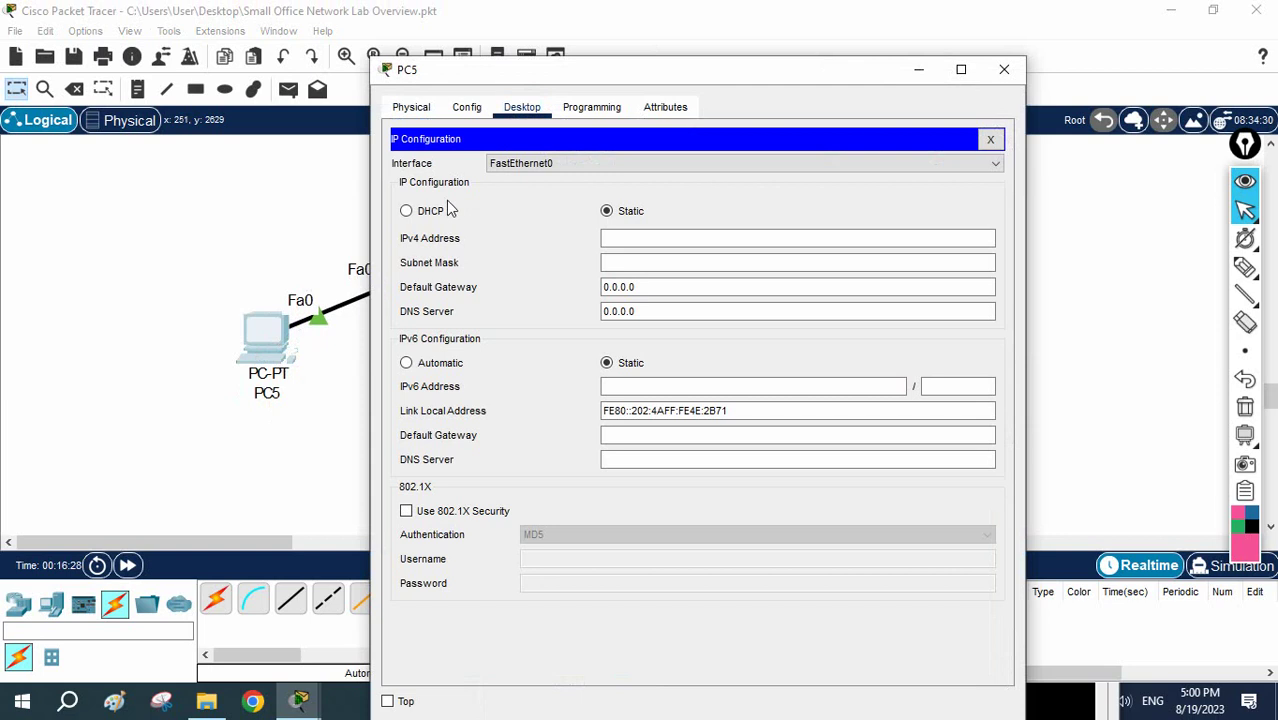
click(633, 233)
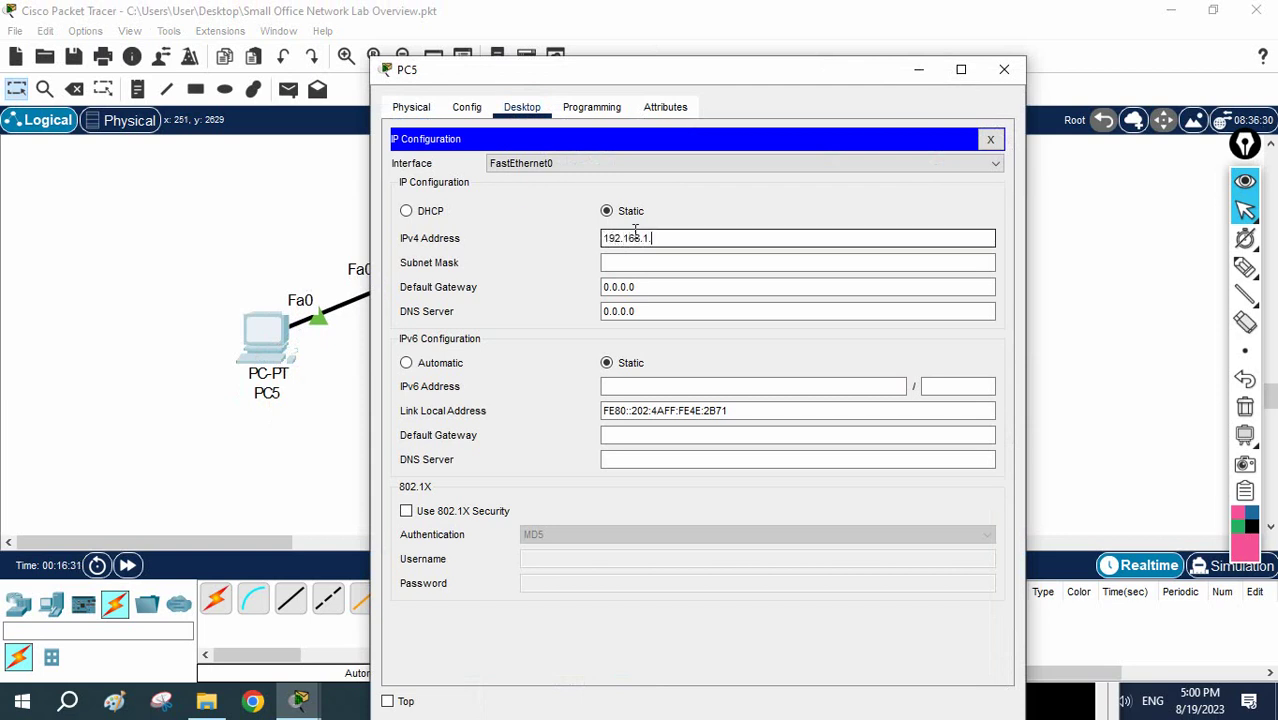
double_click(635, 231)
key(ctrl+c)
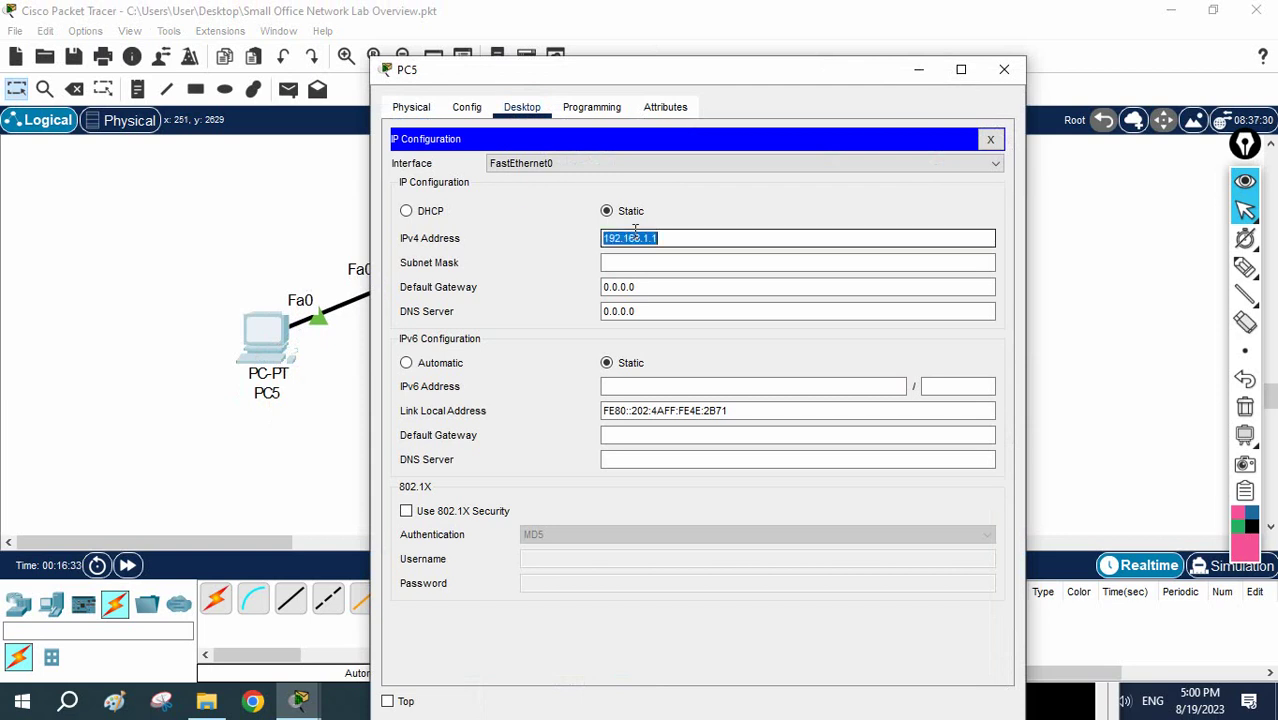
click(685, 288)
click(1004, 69)
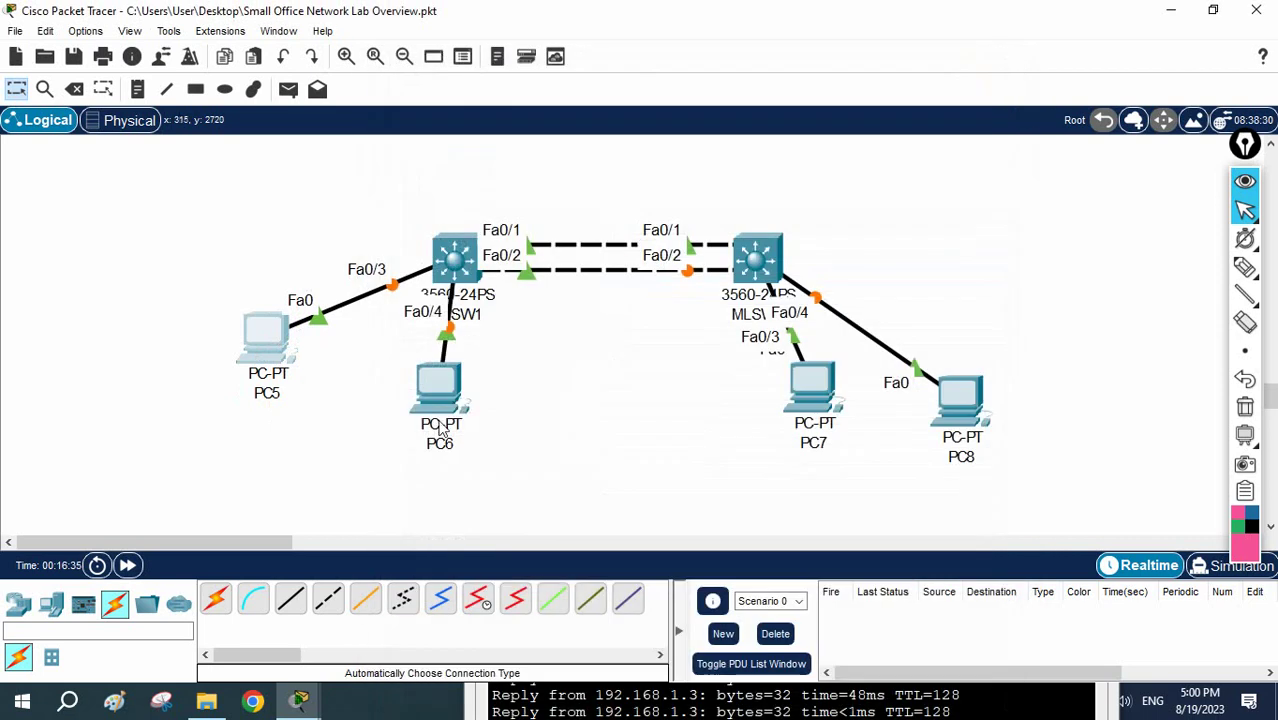
Assign PC6 the static IPv4 address 192.168.1.2, editing the copied address.
click(440, 392)
click(520, 67)
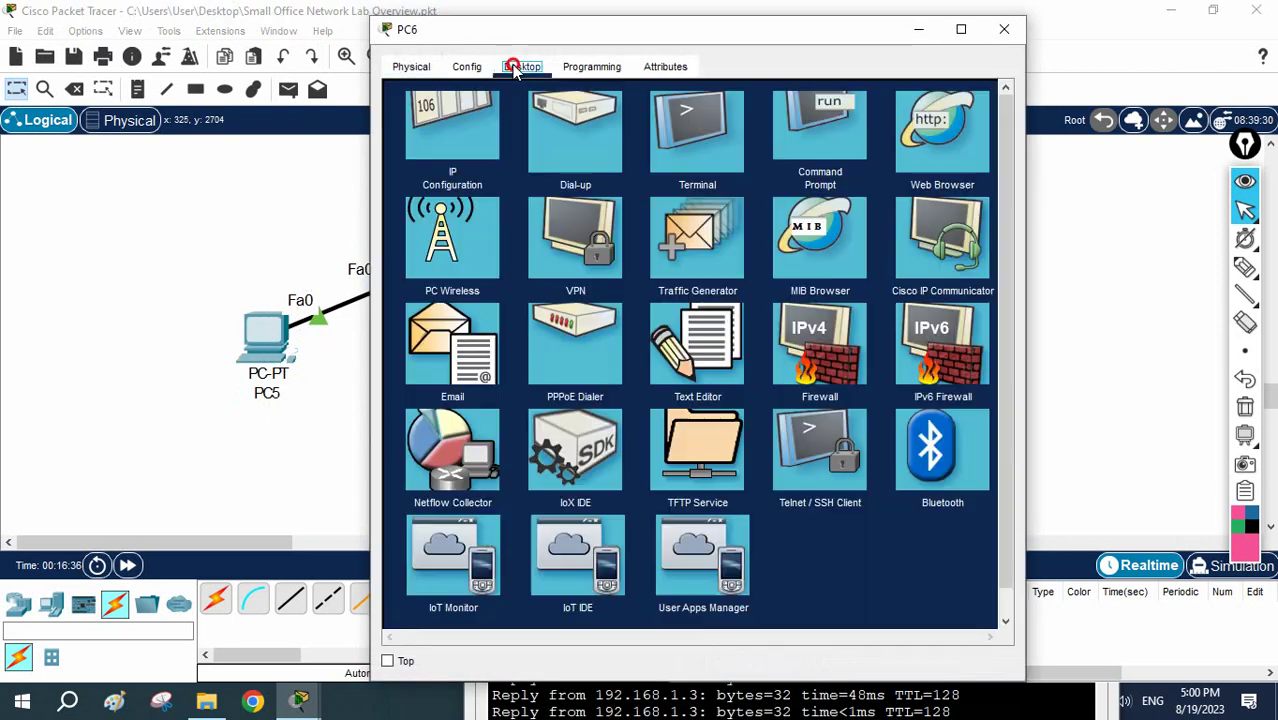
click(452, 128)
click(613, 201)
key(ctrl+v)
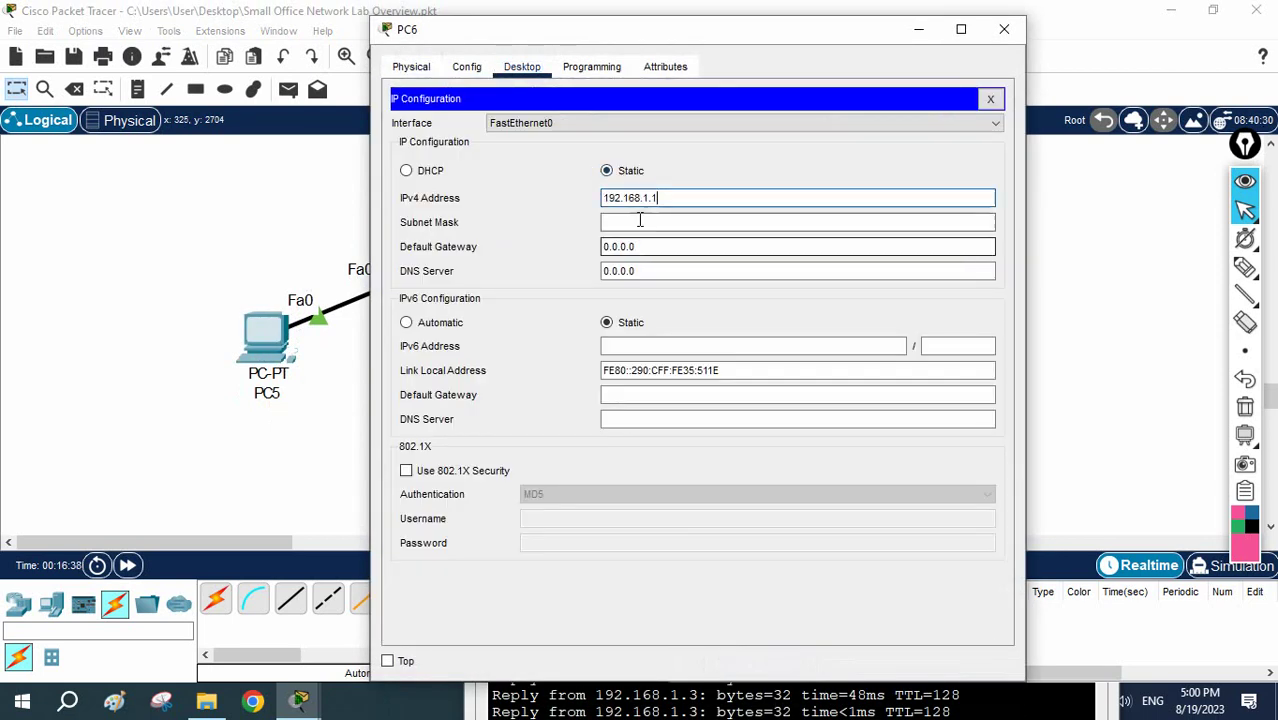
click(645, 216)
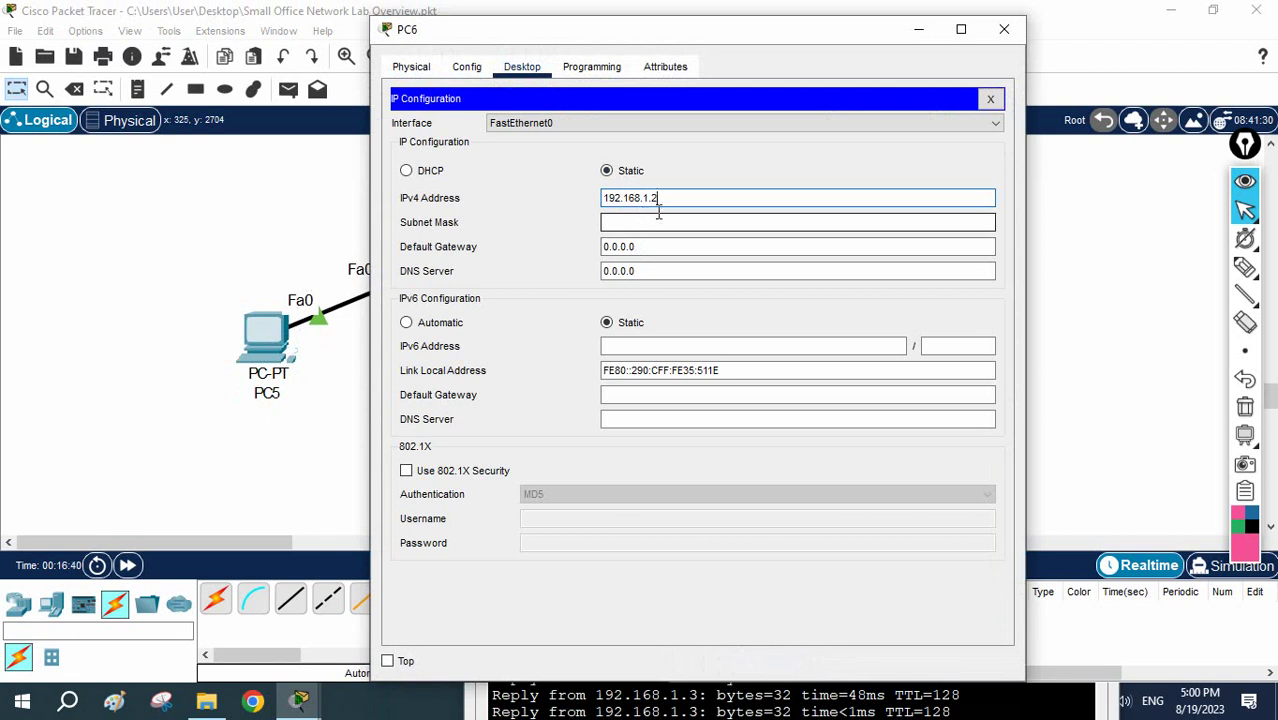
click(1004, 29)
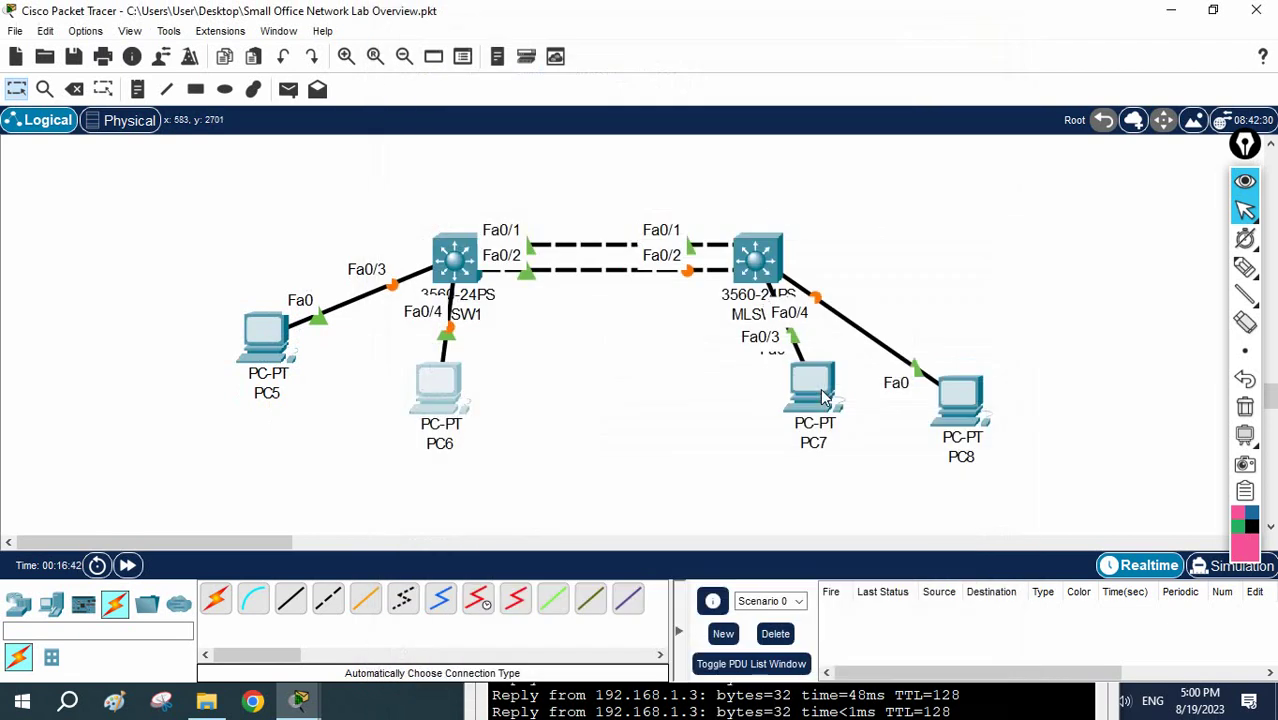
Assign PC7 the static IPv4 address 192.168.1.7.
click(814, 384)
click(522, 66)
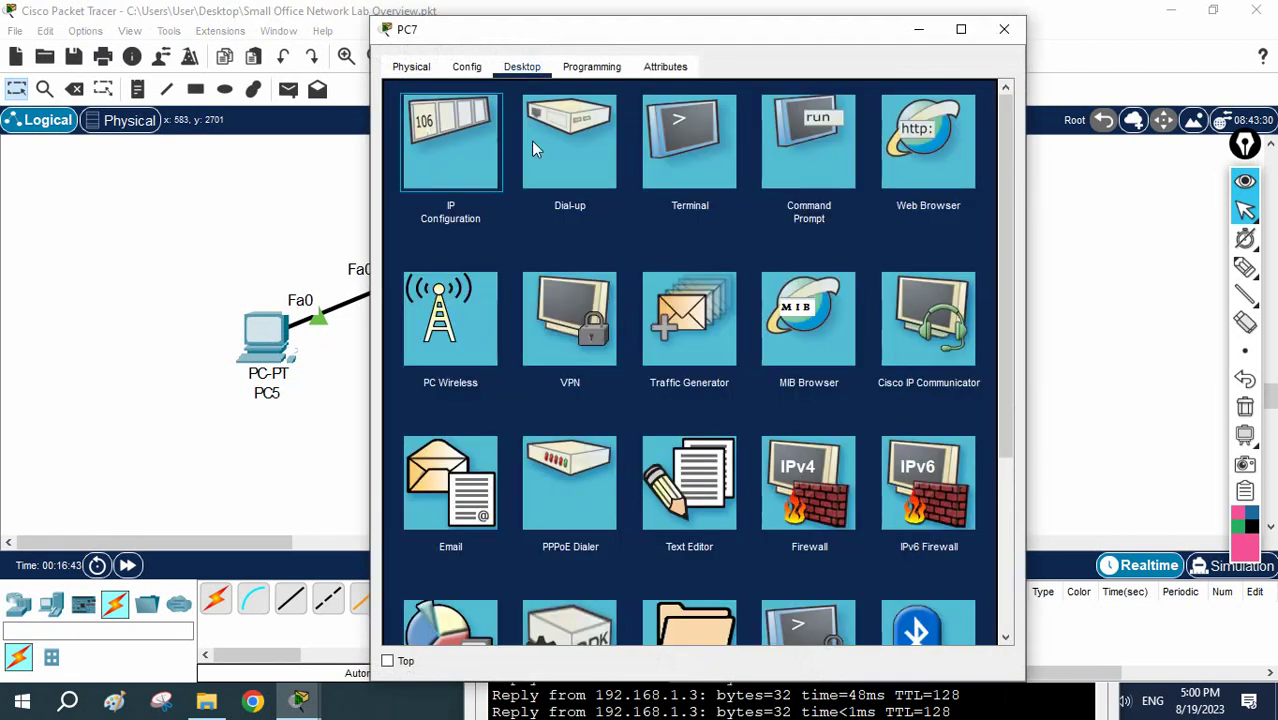
click(455, 140)
click(645, 198)
text(192.168.1.)
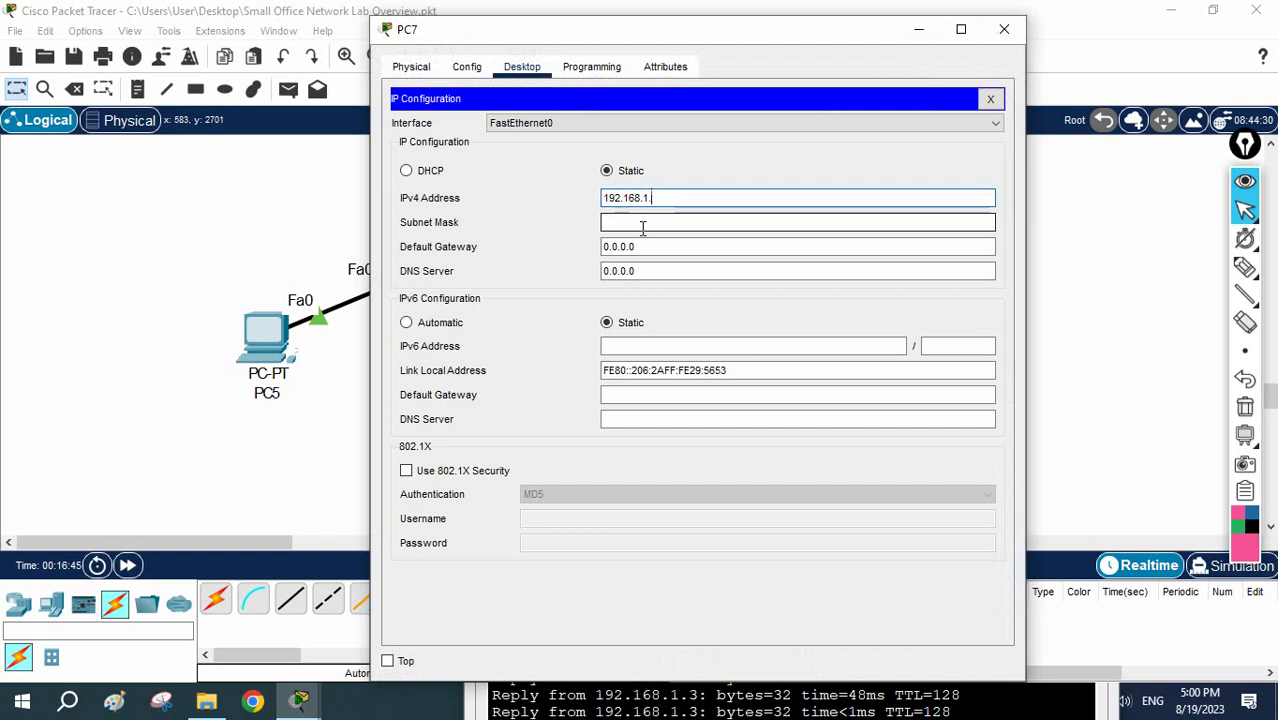
text(7)
click(642, 223)
click(1004, 29)
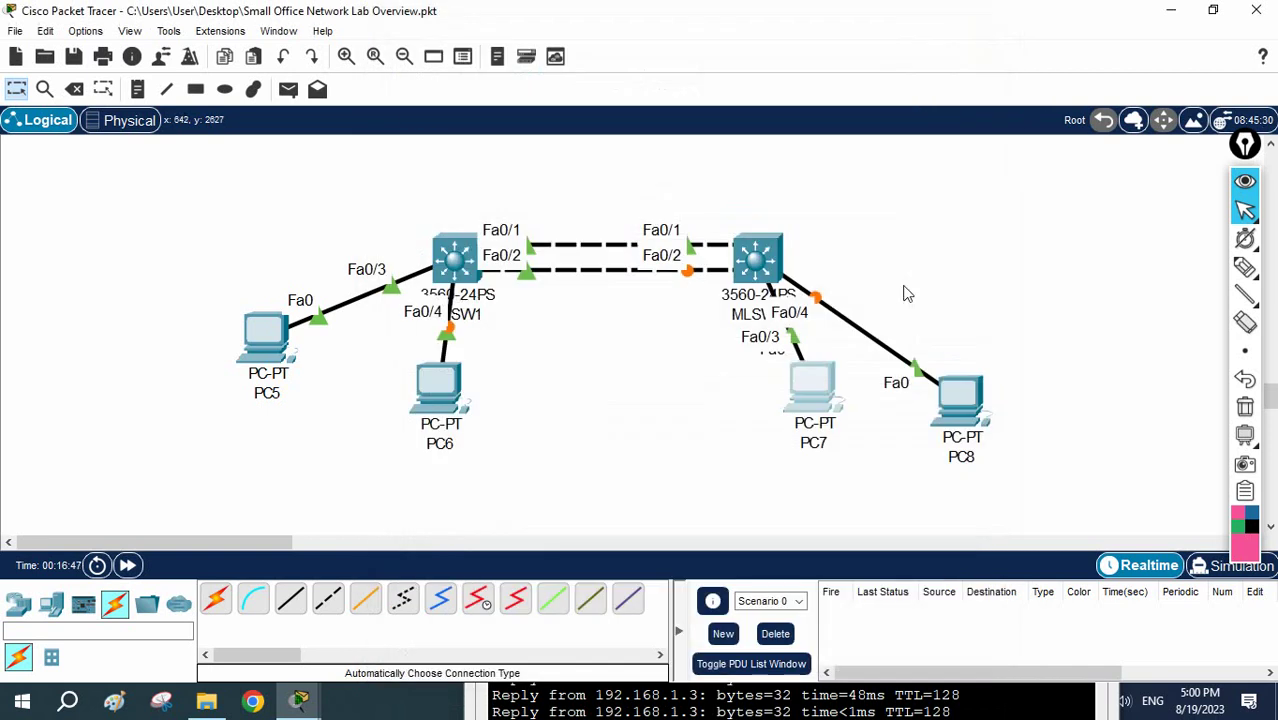
Assign PC8 the static IPv4 address 192.168.1.4 with subnet mask 255.255.255.0.
click(962, 395)
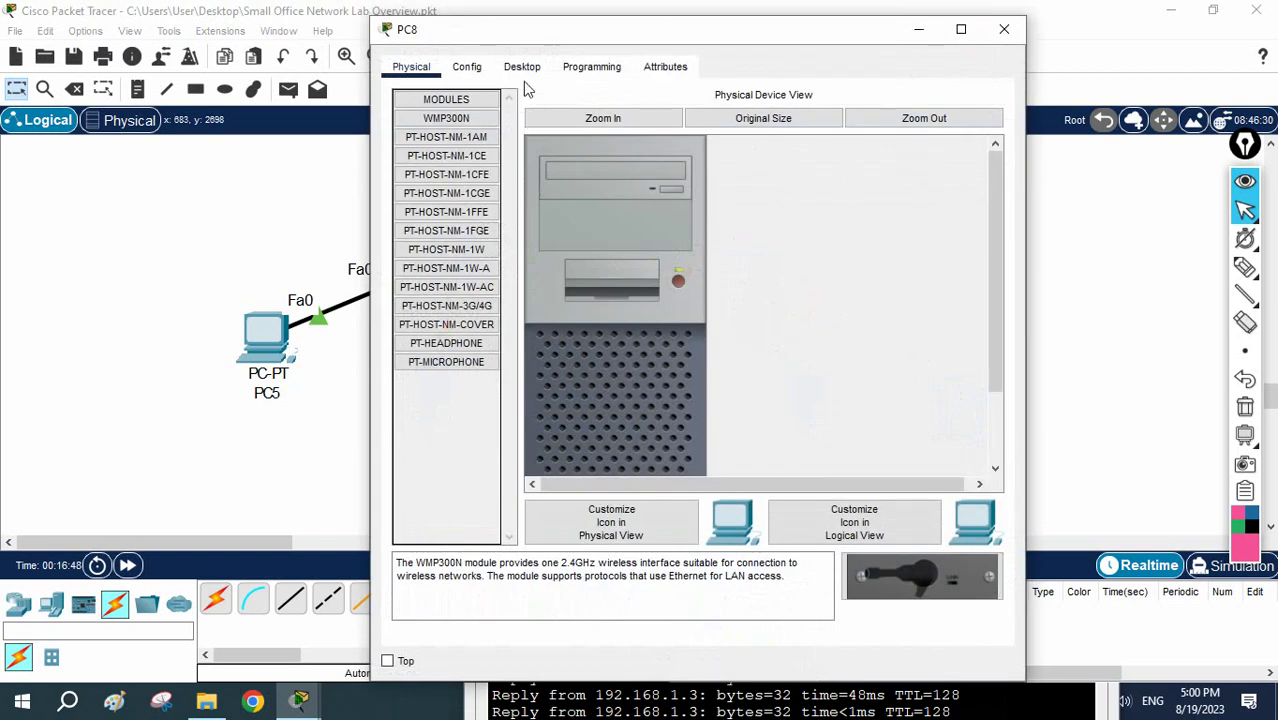
click(522, 66)
click(487, 120)
click(646, 194)
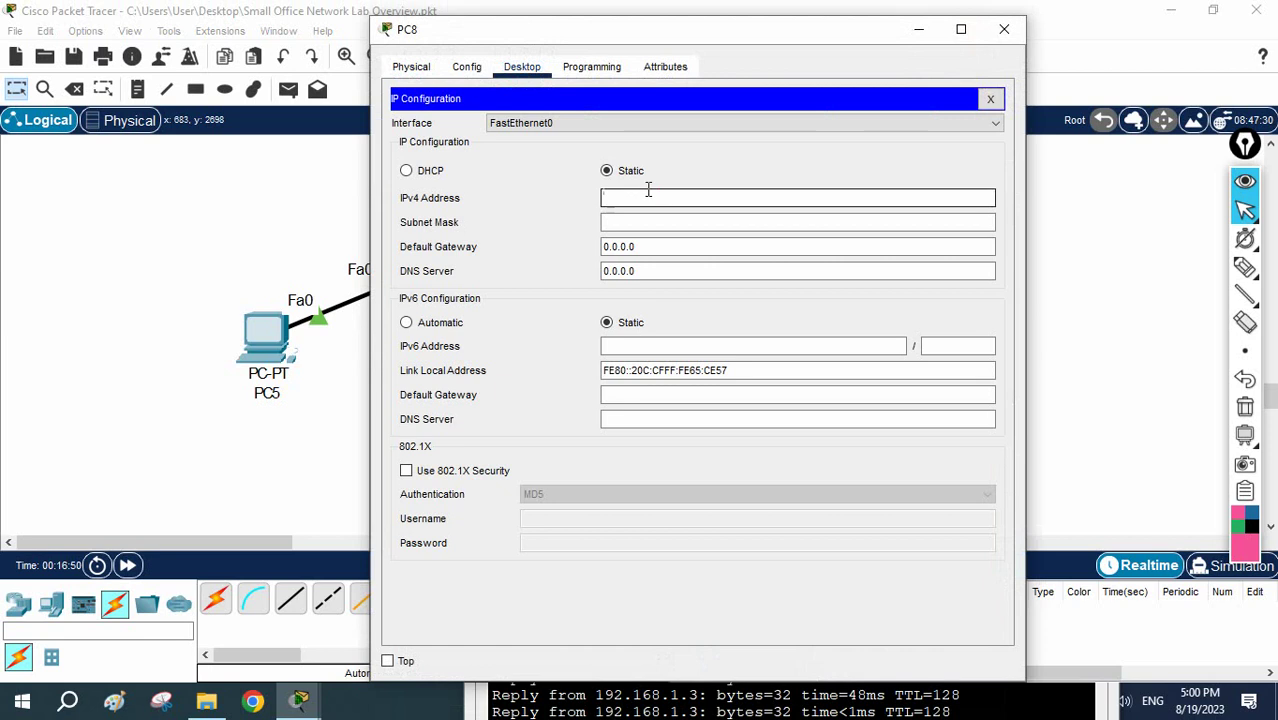
text(192.168.1.1)
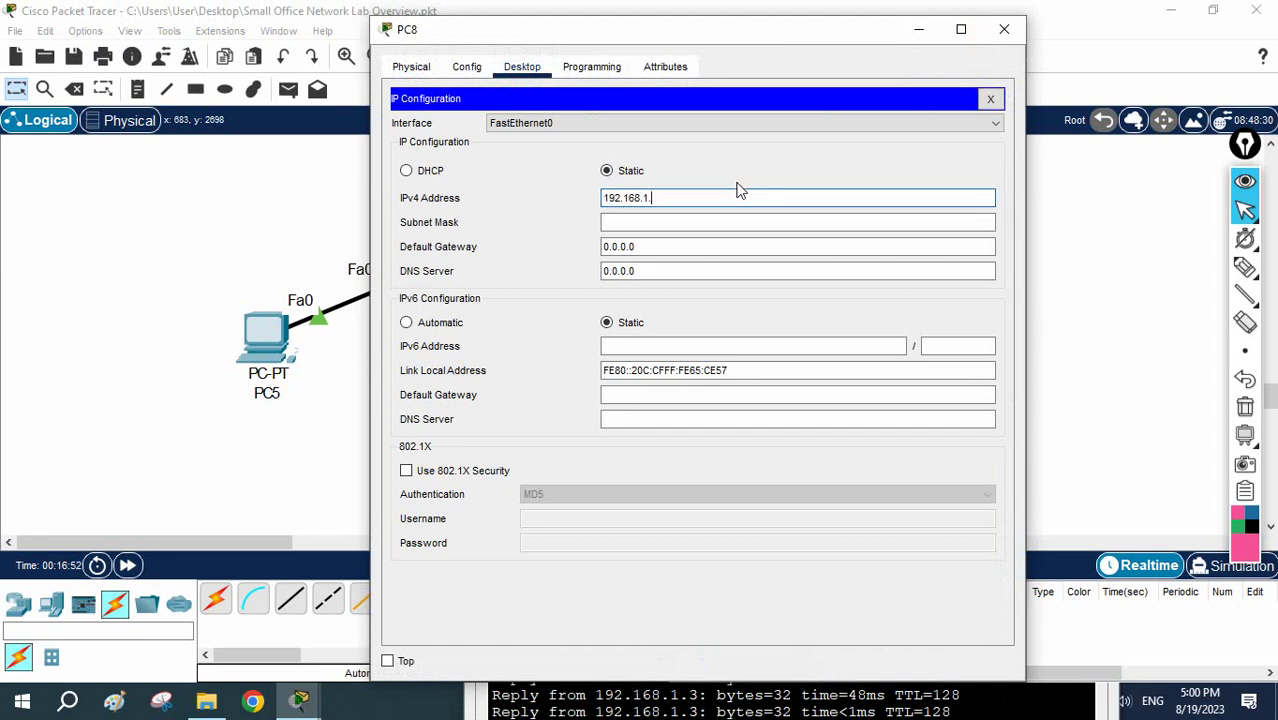
click(816, 224)
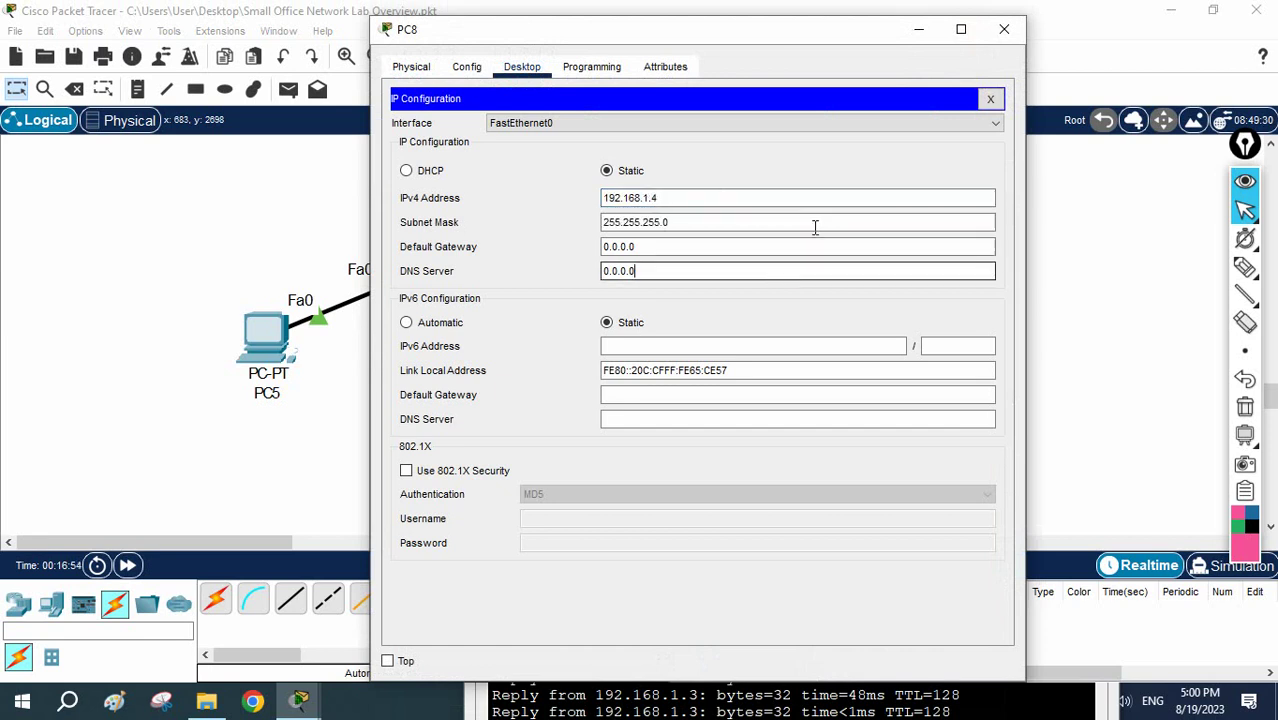
click(1004, 30)
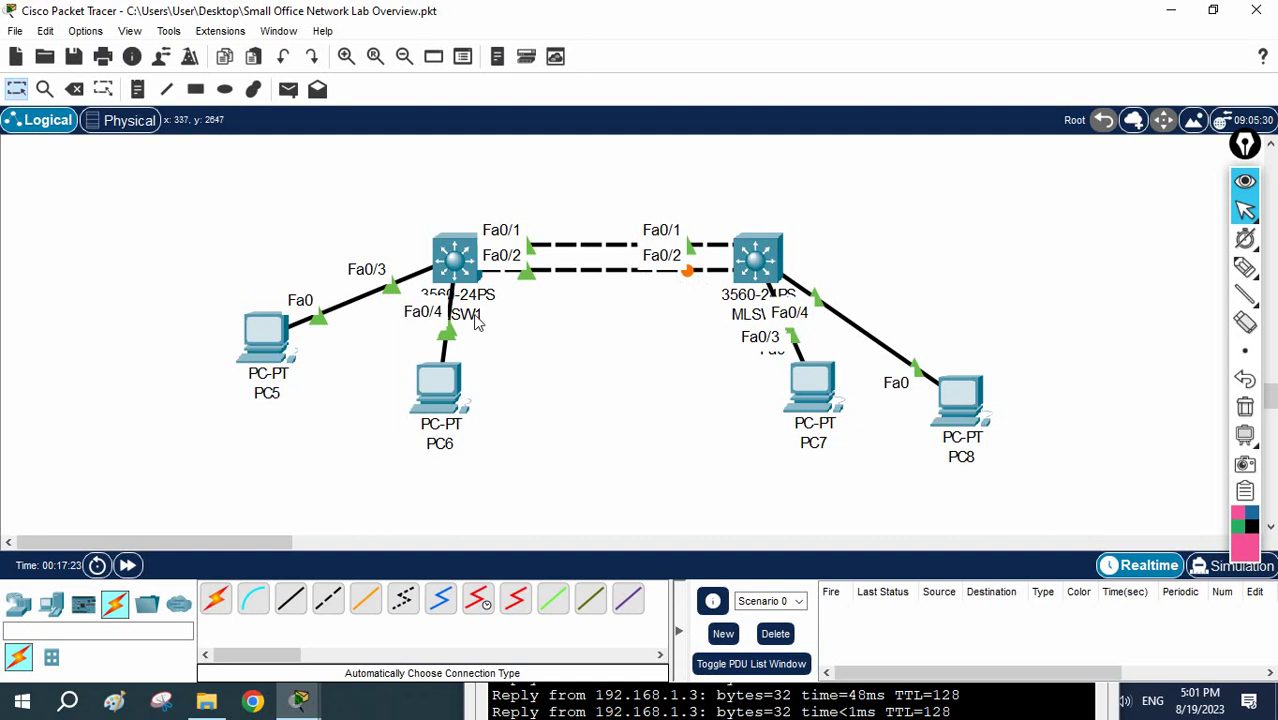
Open MLSW1's command line and resize and reposition its window so both switches stay visible in the topology.
click(461, 260)
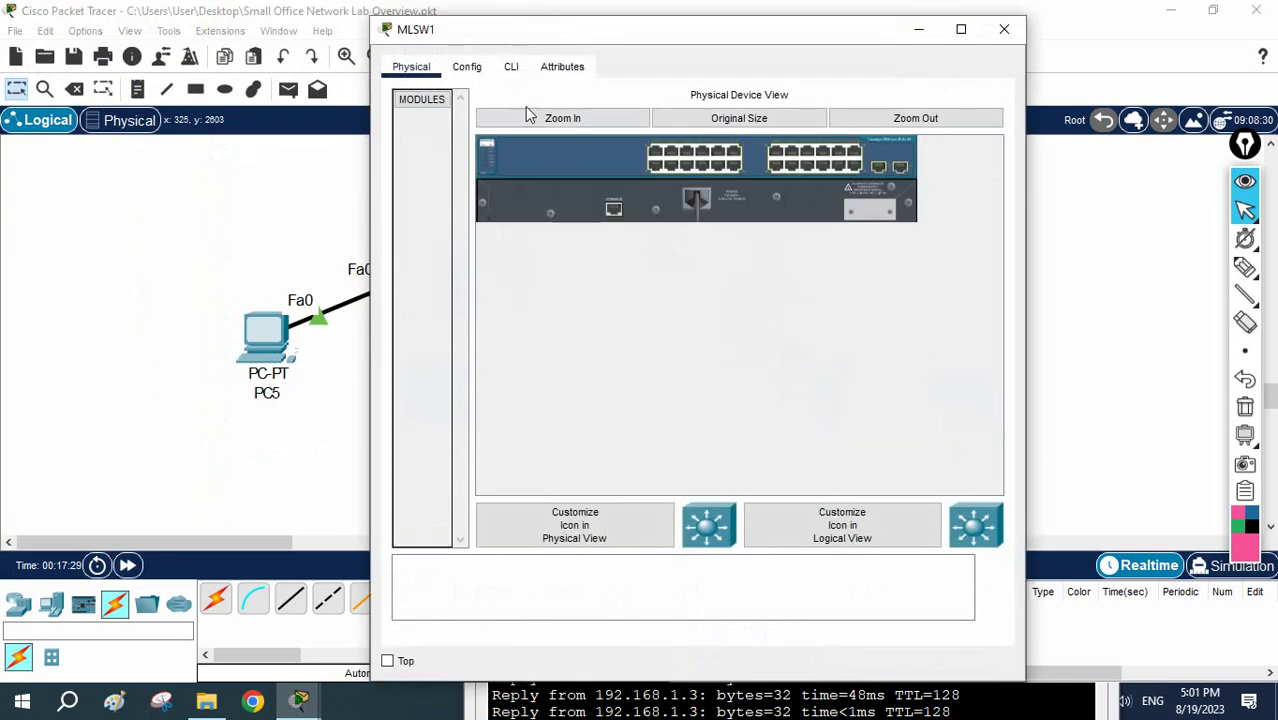
click(512, 70)
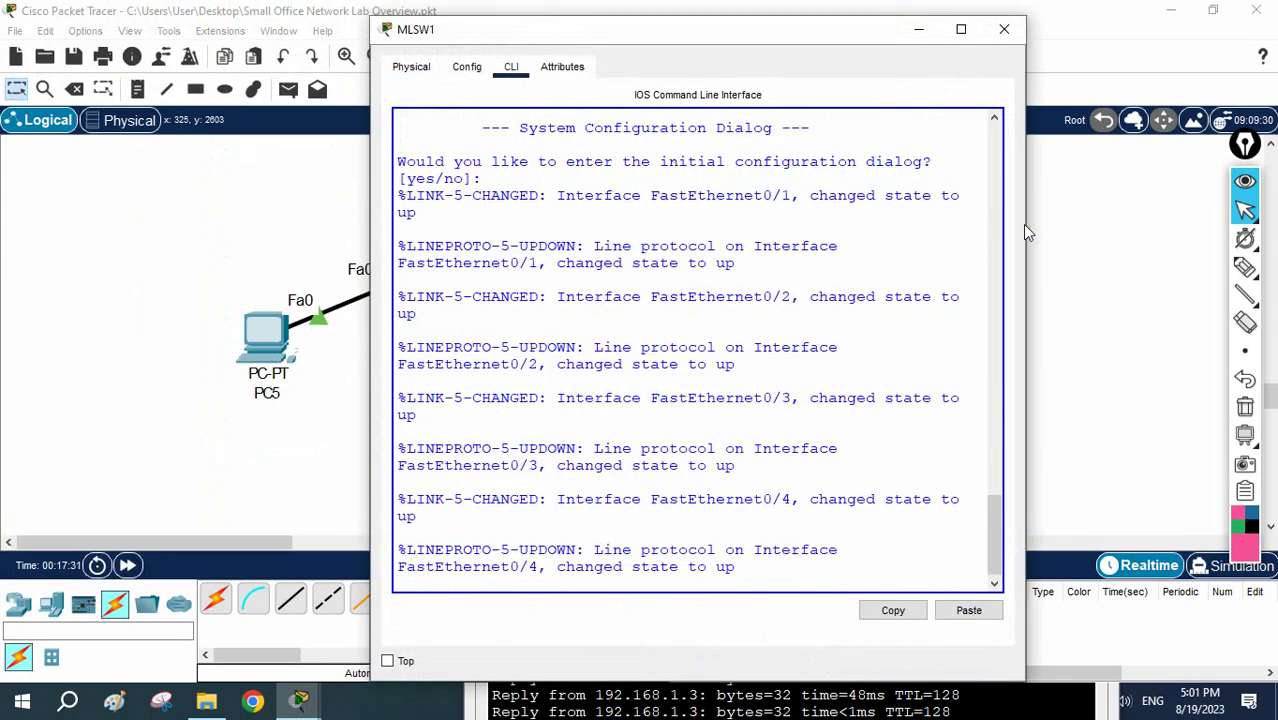
drag(1026, 223, 1204, 223)
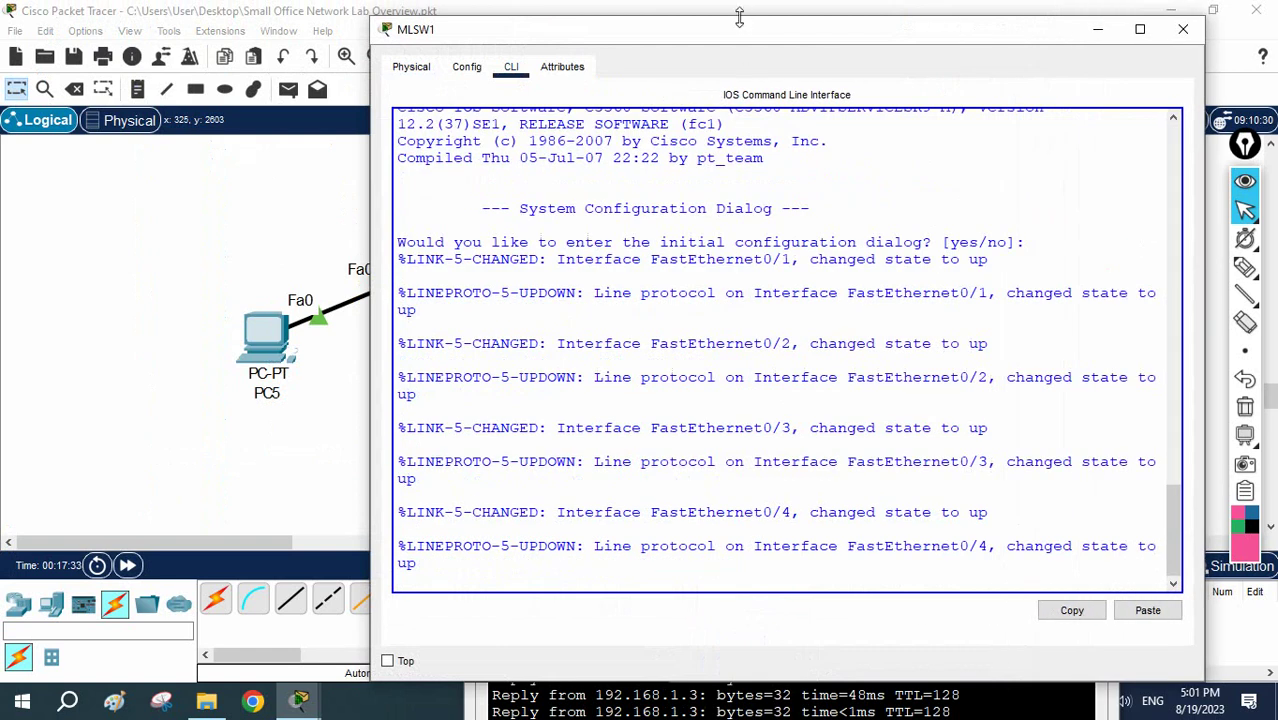
drag(739, 17, 631, 320)
scroll(642, 431, down, 3)
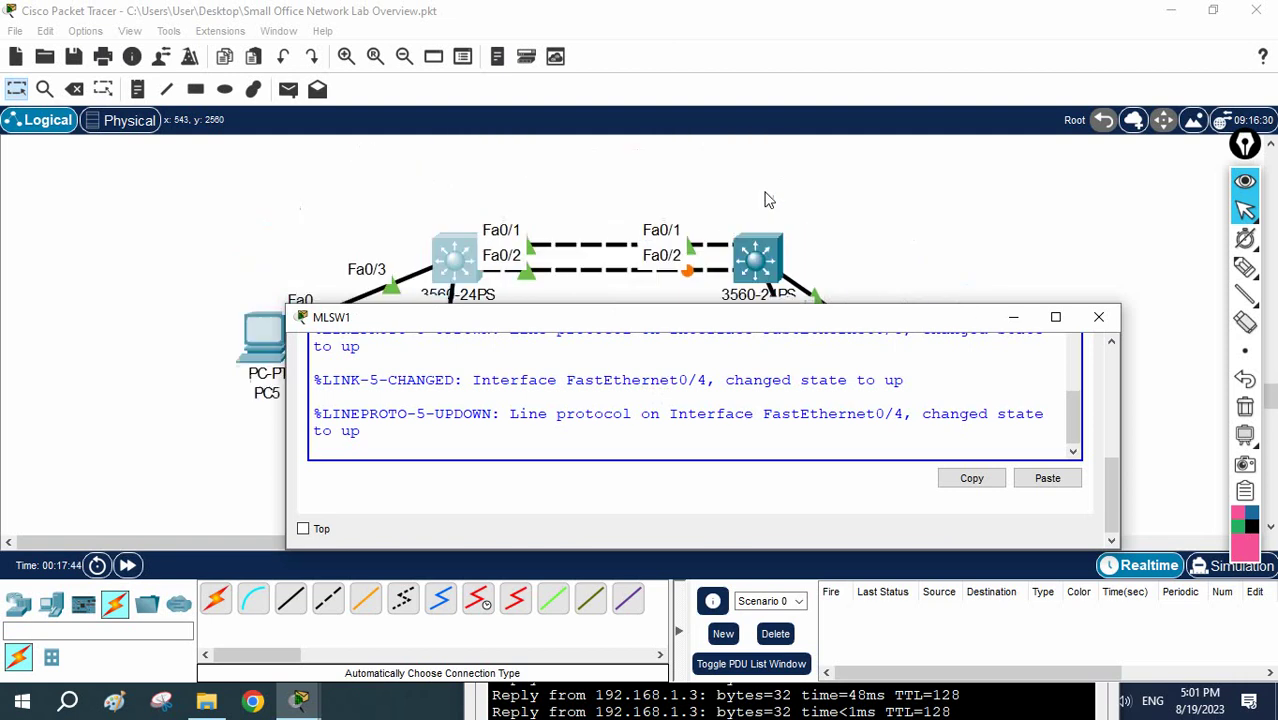
scroll(765, 200, down, 3)
drag(739, 317, 725, 410)
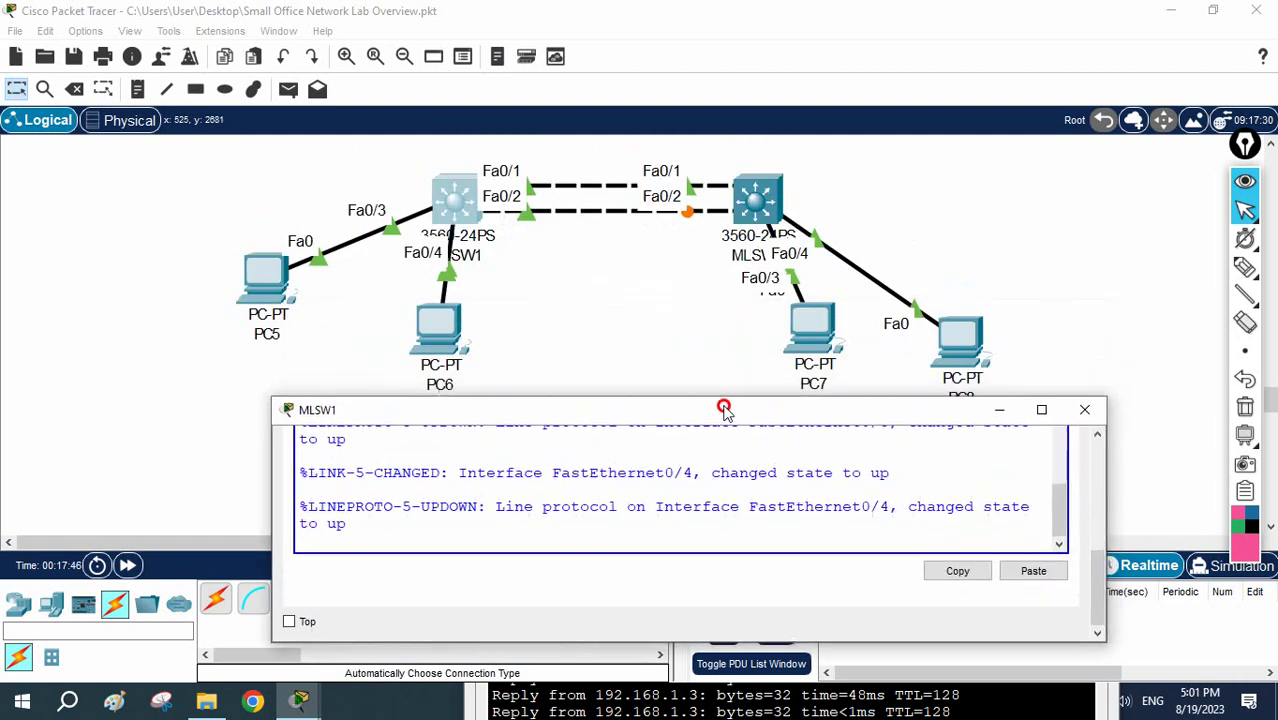
drag(662, 645, 662, 688)
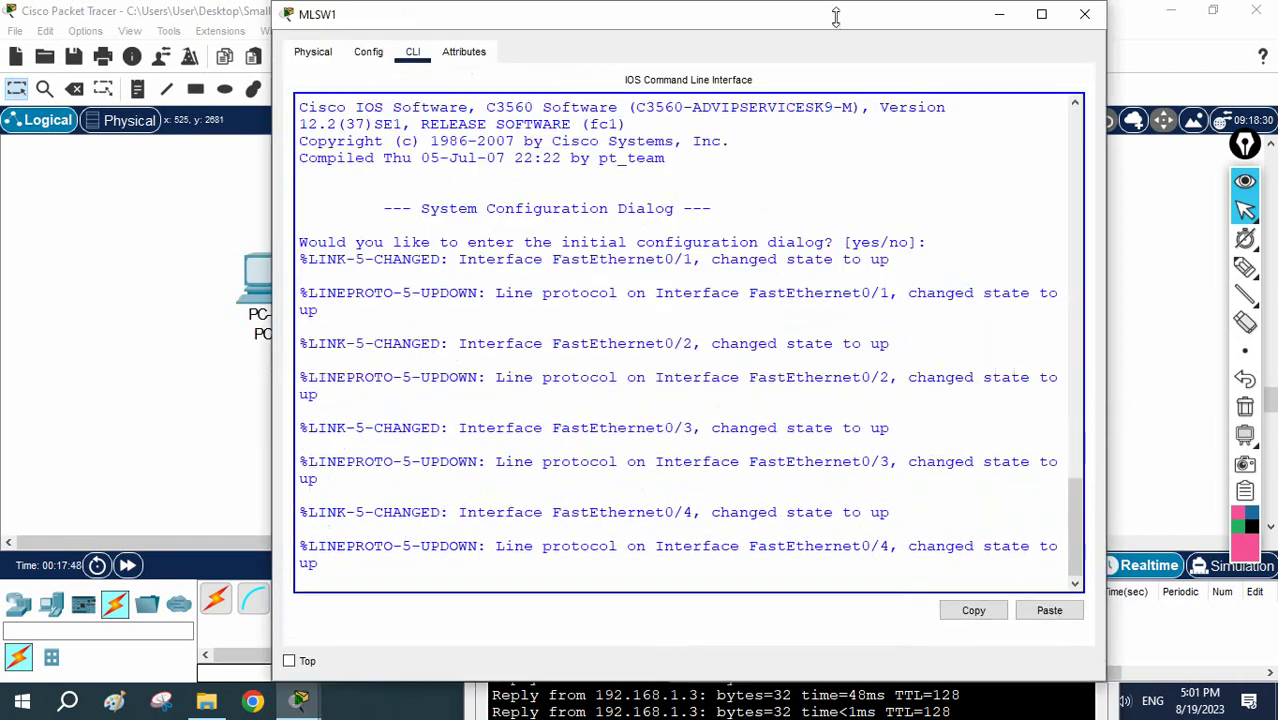
drag(856, 14, 862, 106)
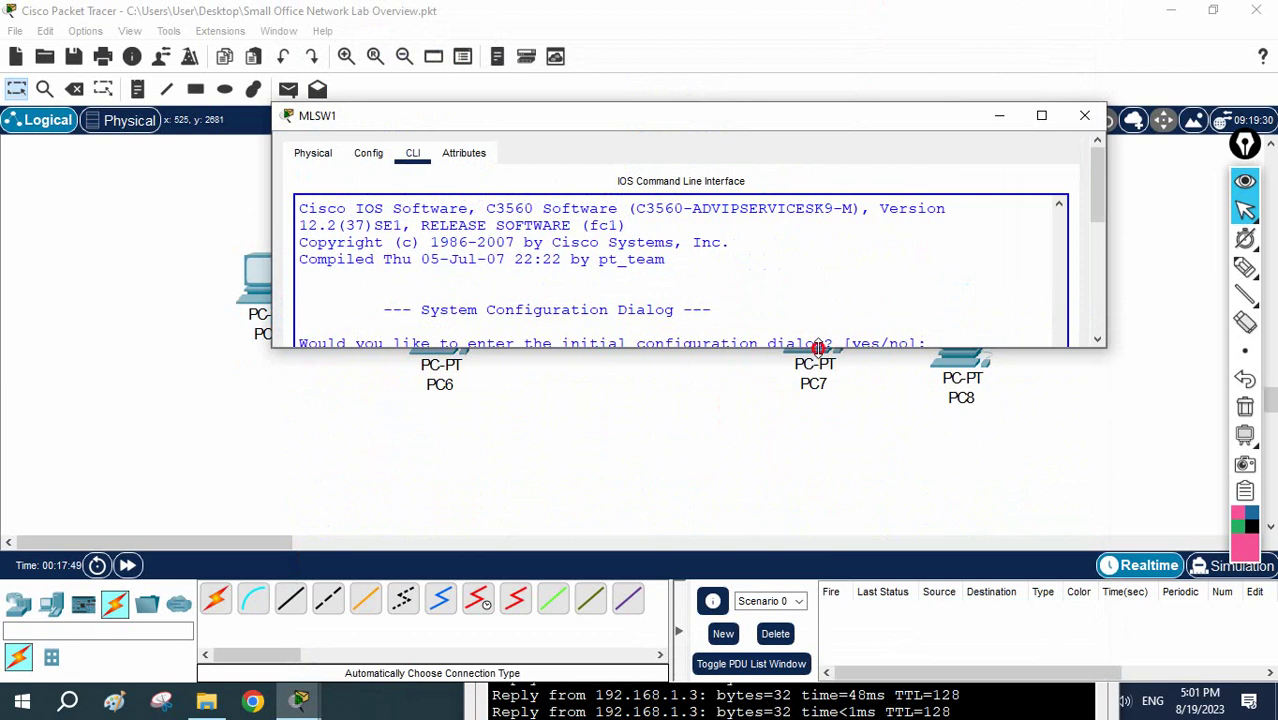
drag(818, 347, 820, 456)
drag(692, 116, 695, 284)
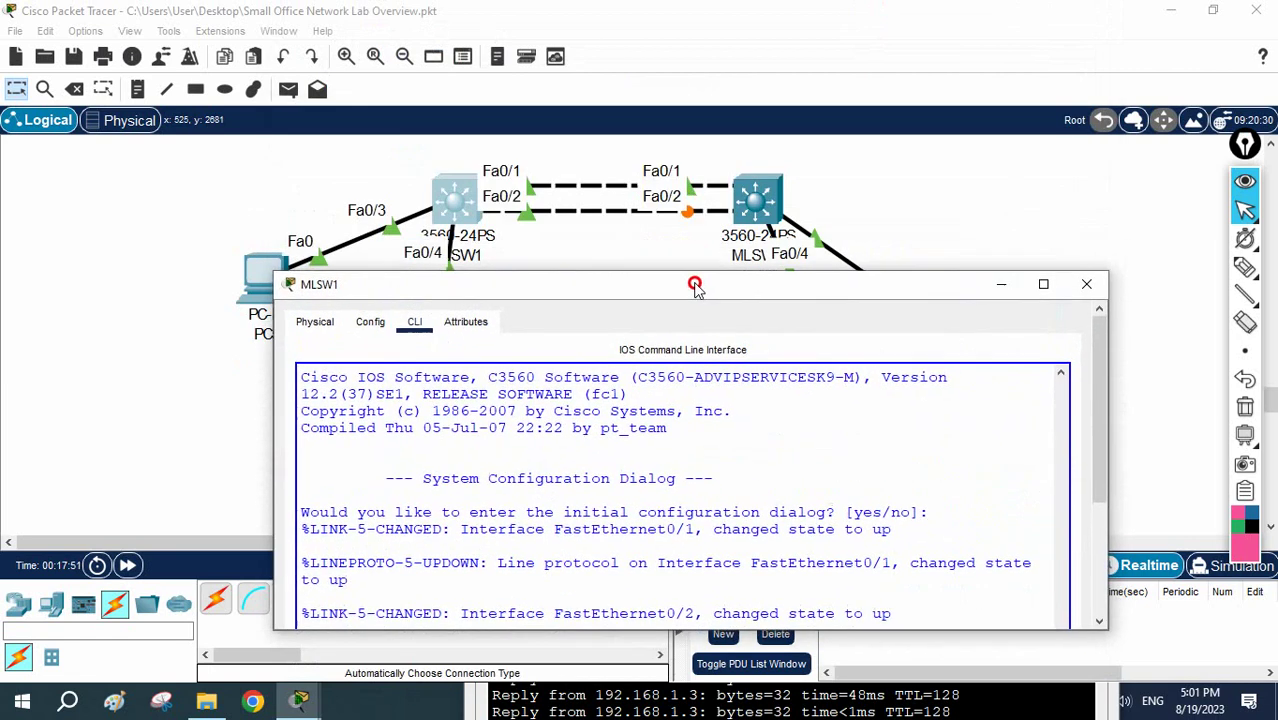
drag(1093, 394, 1096, 546)
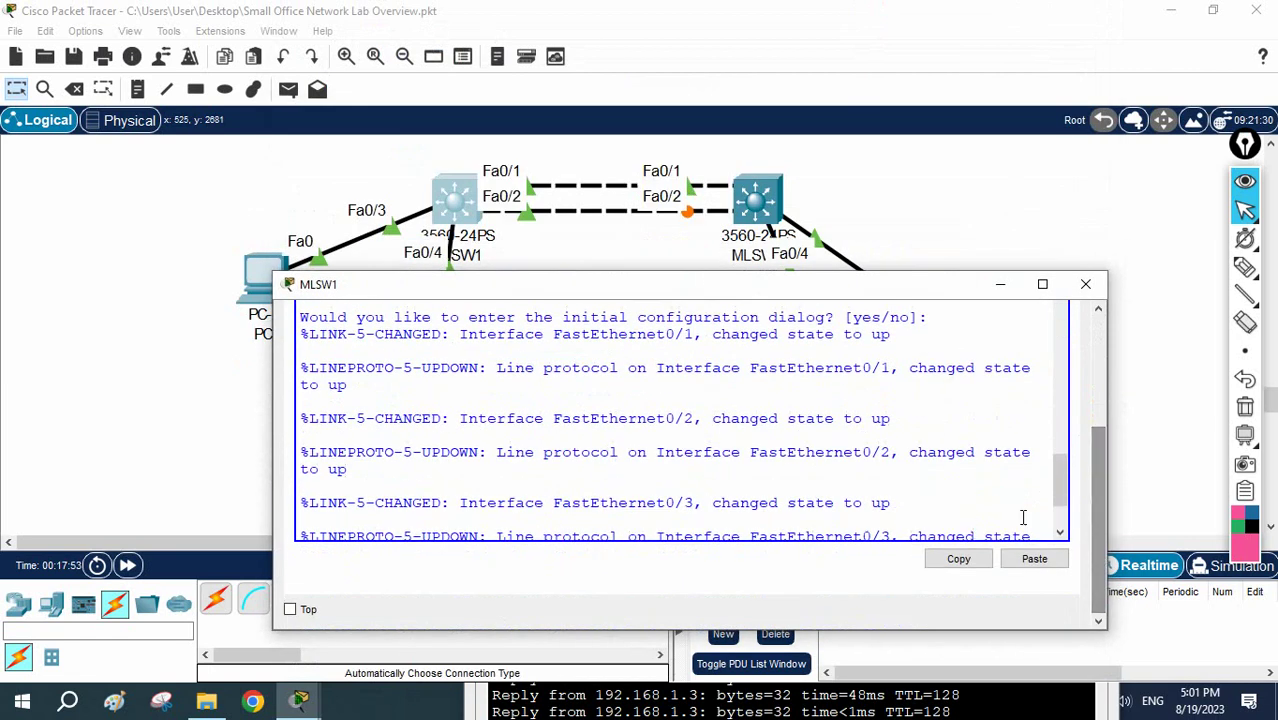
scroll(1023, 517, down, 3)
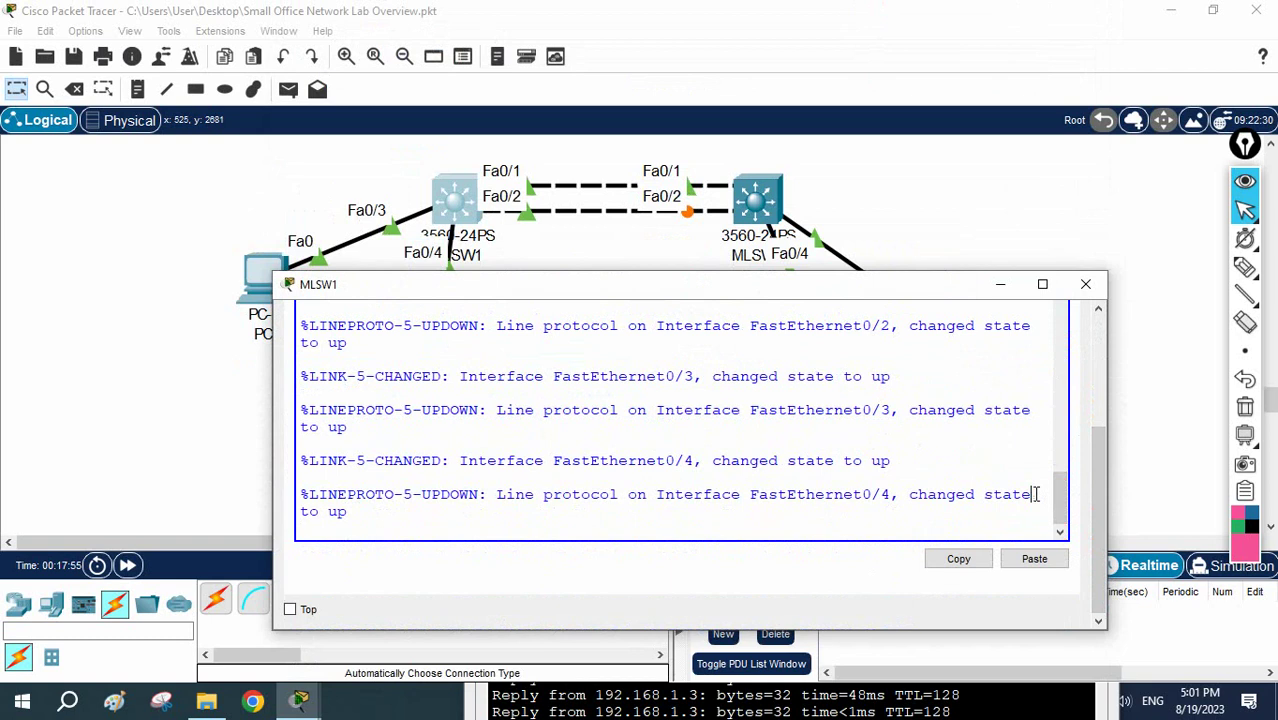
Decline MLSW1's initial configuration dialog with no and reach the user EXEC prompt.
key(Return)
key(Return)
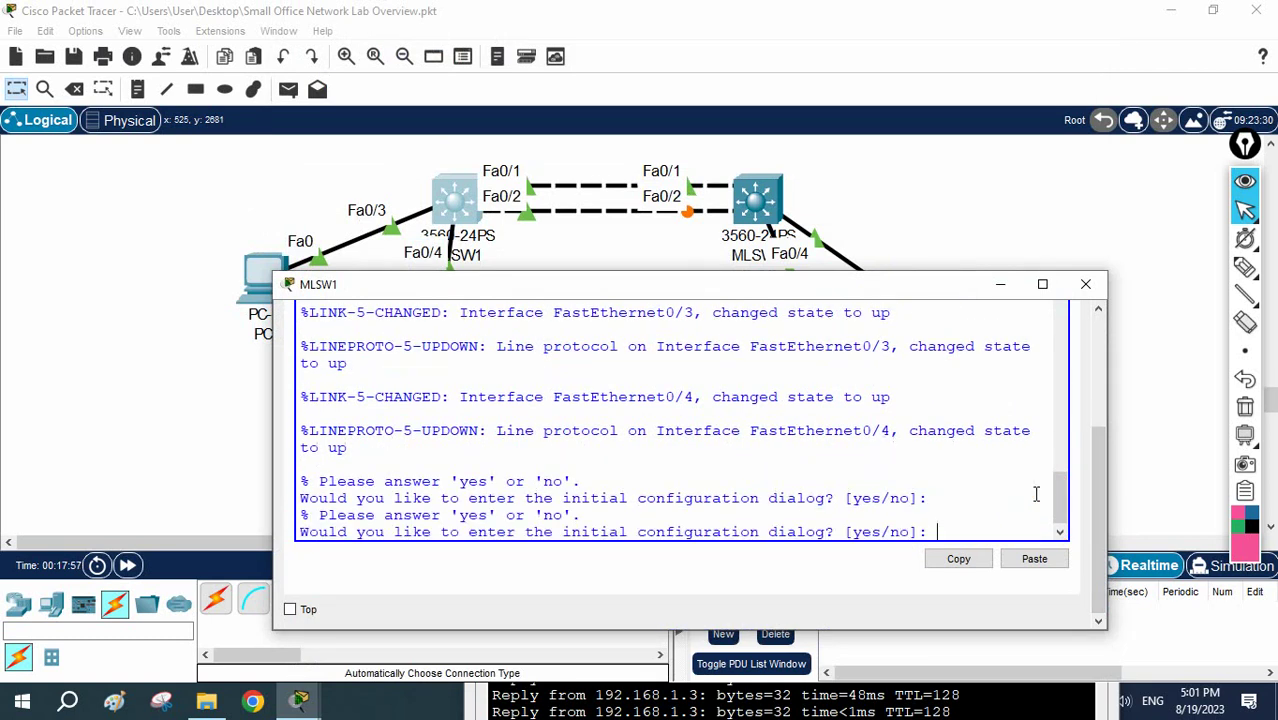
text(no)
key(Return)
key(Return)
key(Return)
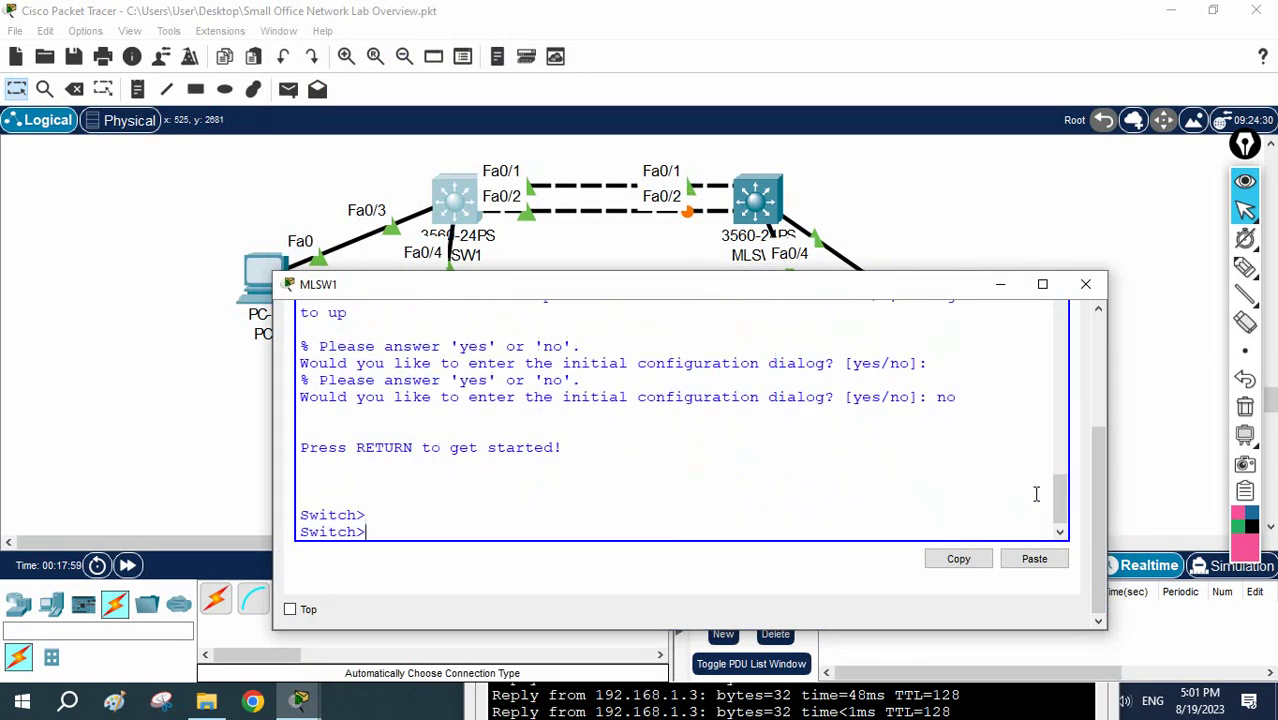
Enter privileged and global configuration mode on MLSW1 and set its hostname to SW1.
text(en)
key(Return)
text(config t)
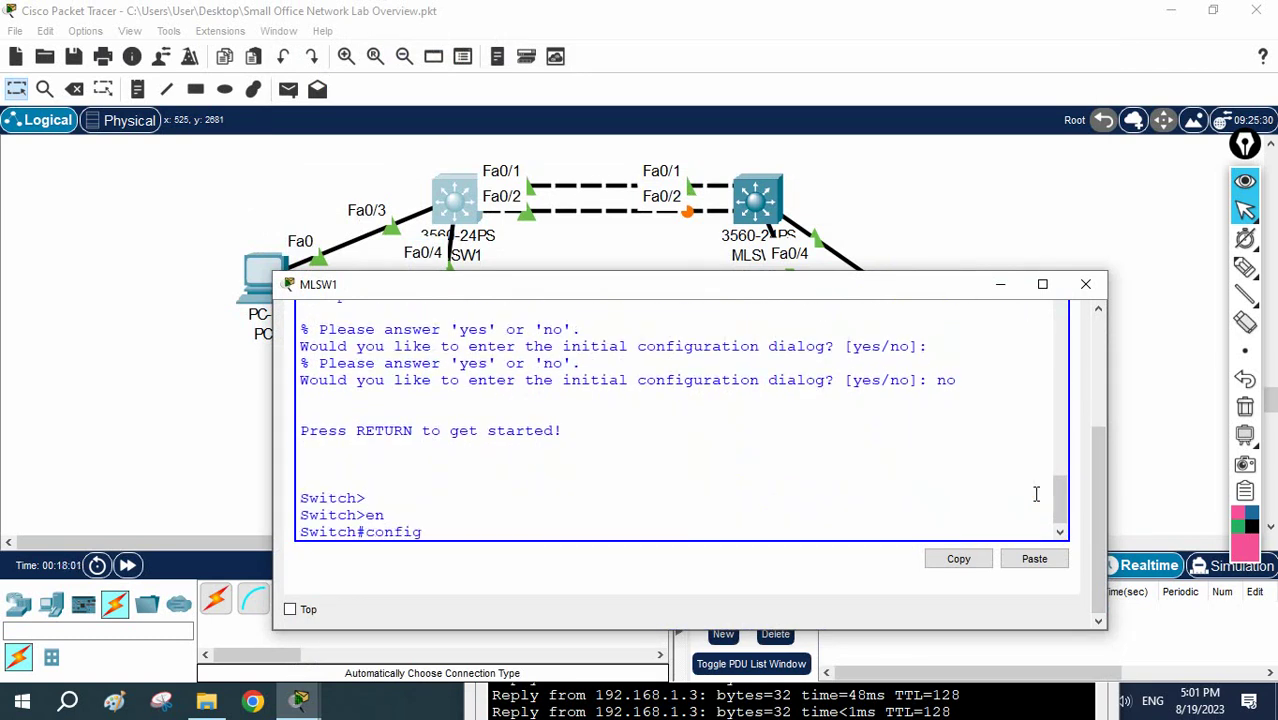
key(Return)
text(host)
key(Tab)
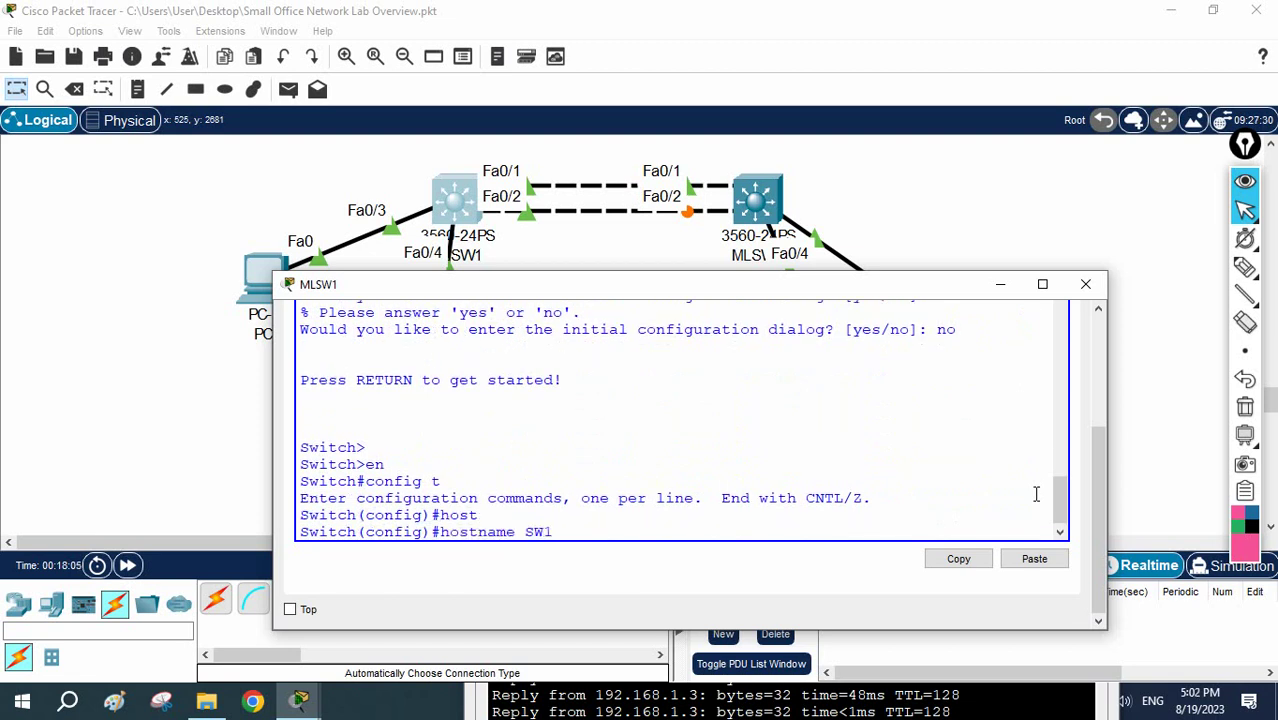
text(SW1)
key(Return)
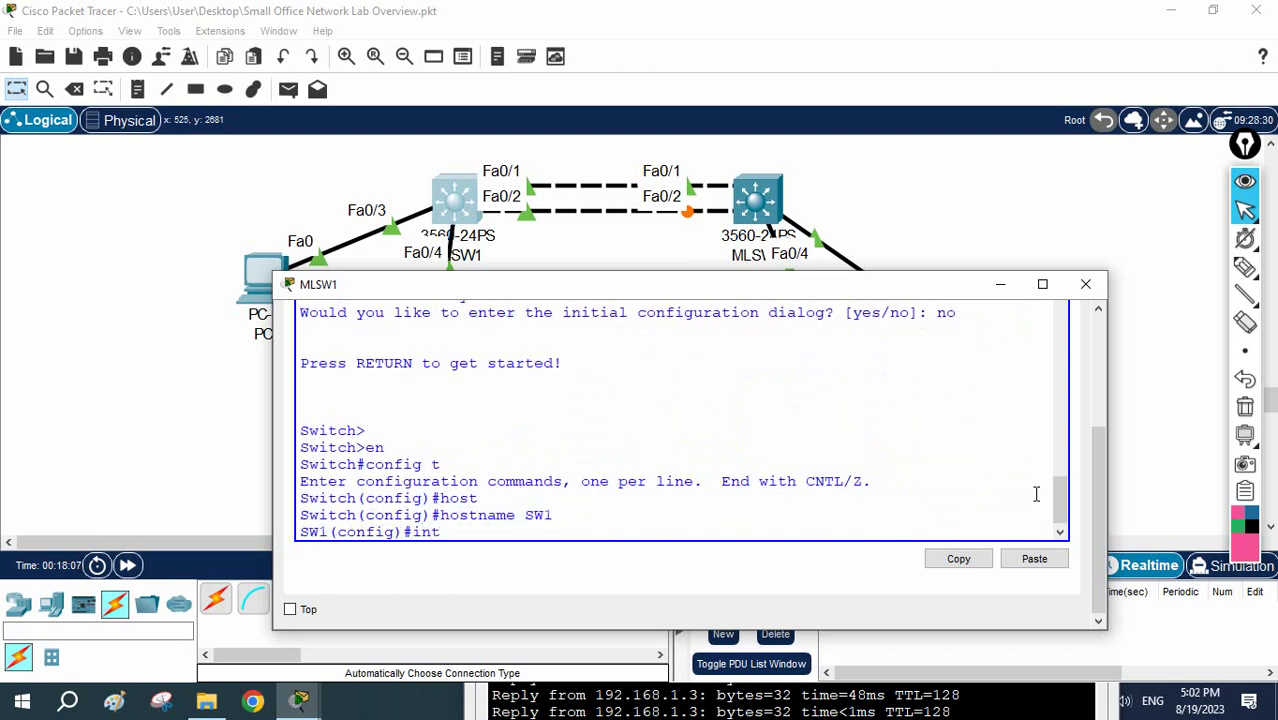
Enter interface range configuration for f0/1-2 on SW1.
text(int r)
key(Tab)
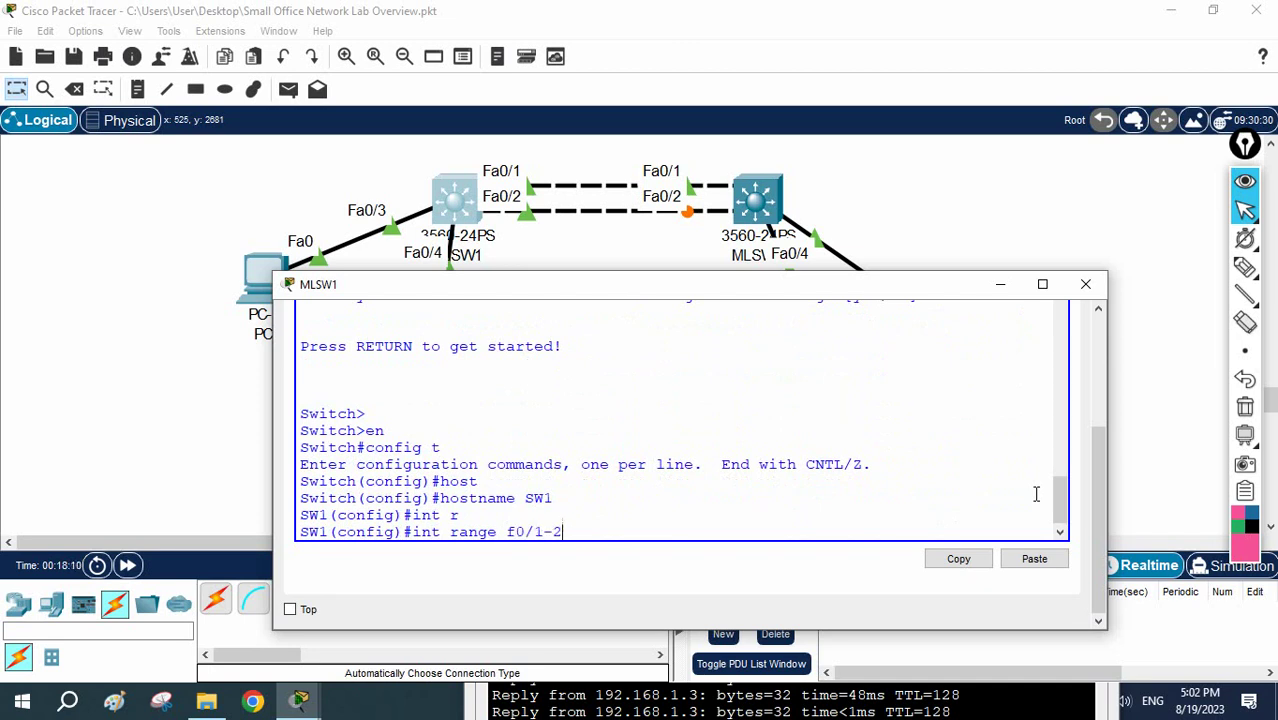
key(Return)
Try to set the f0/1-2 interface range to switchport mode trunk.
text(sw)
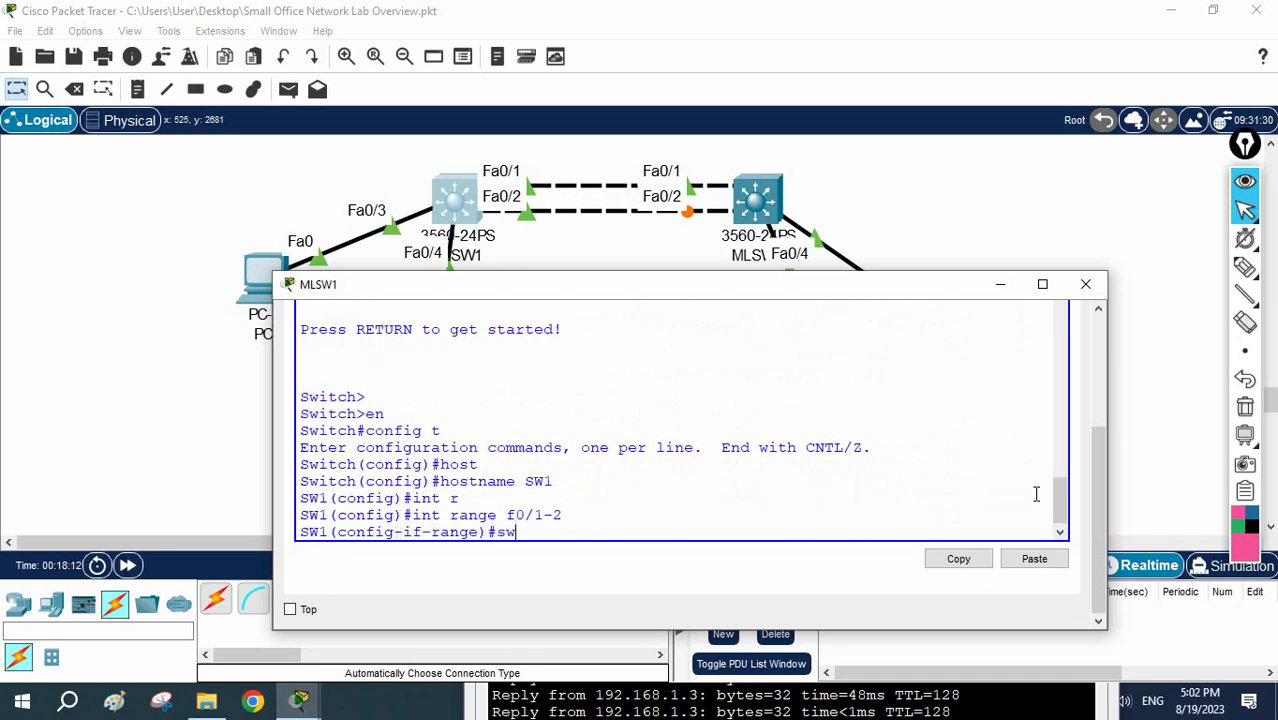
key(Tab)
text(mo)
key(Tab)
text(tr)
key(Tab)
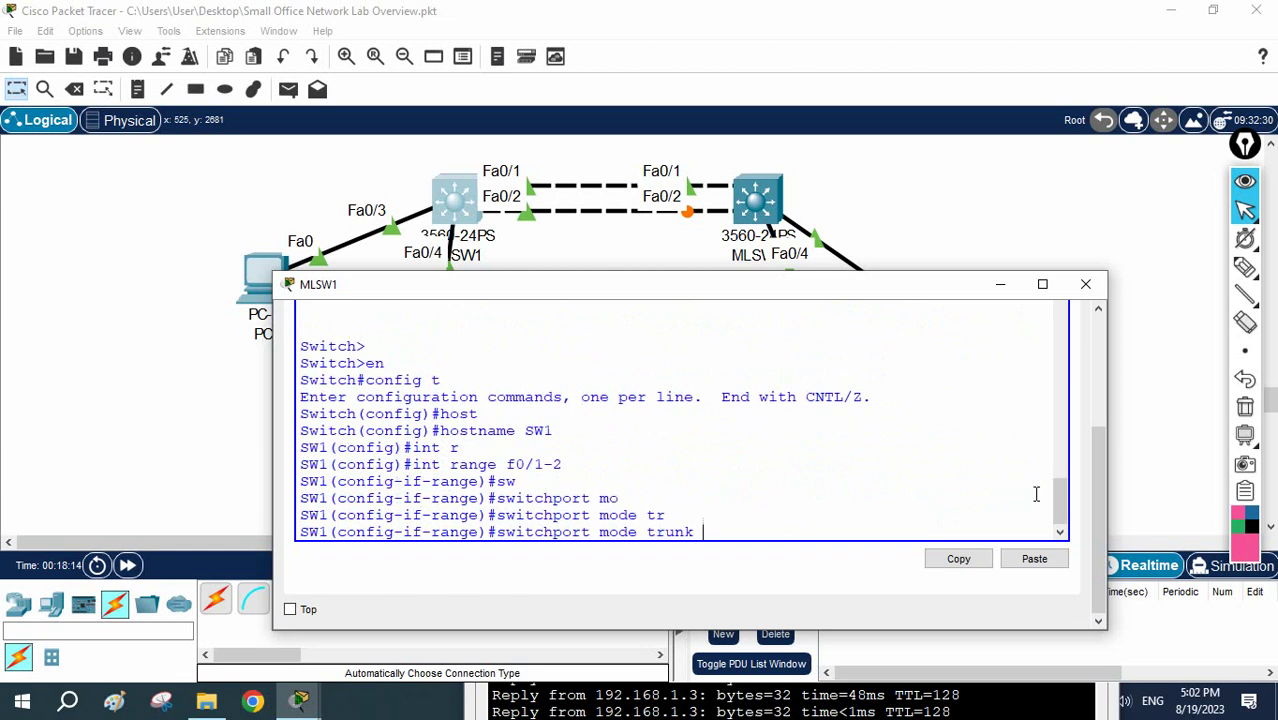
key(Return)
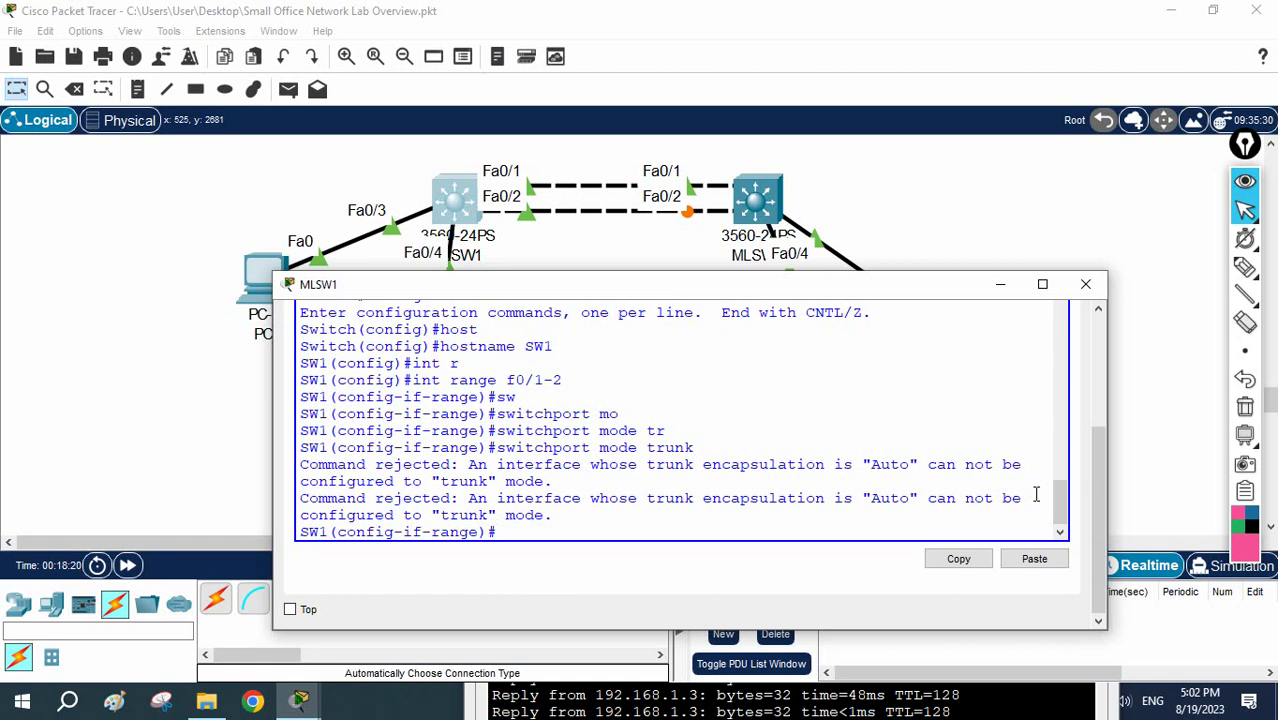
Start the switchport trunk encapsulation command for f0/1-2, list its available options with ?, and highlight the dot1q keyword.
text(sw)
key(Tab)
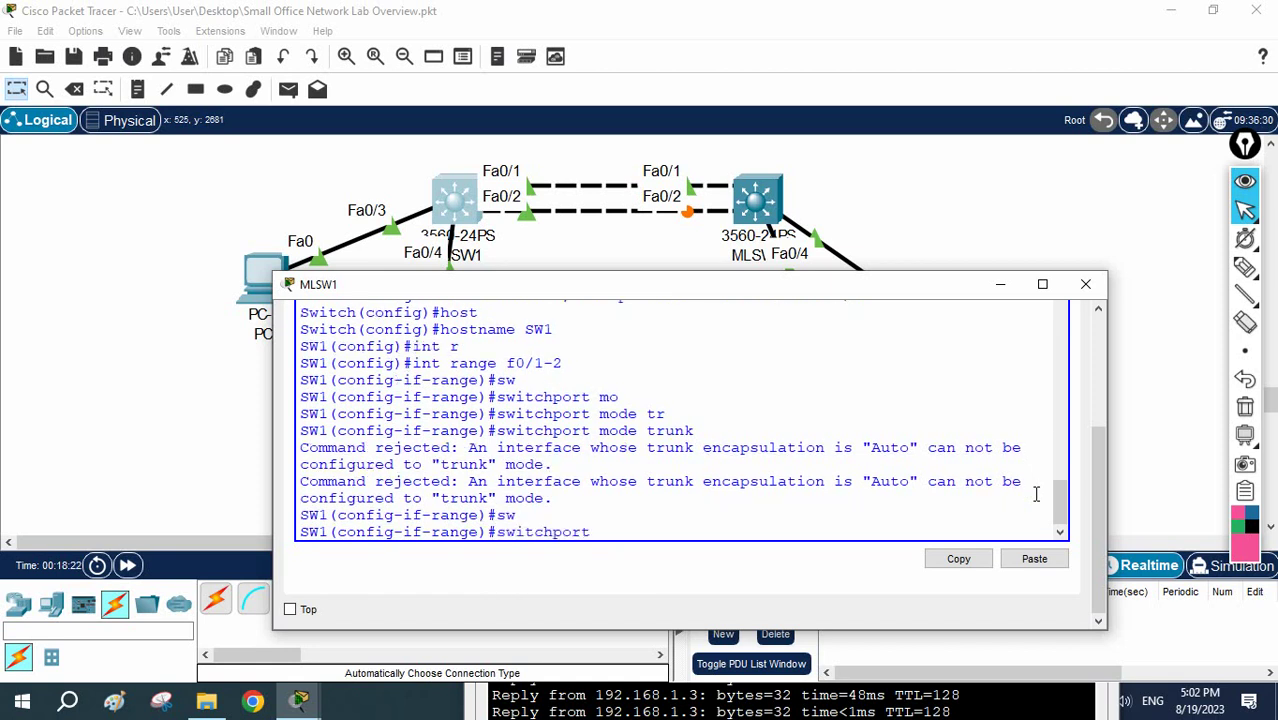
text(tr)
key(Tab)
text(en)
key(Tab)
text(d)
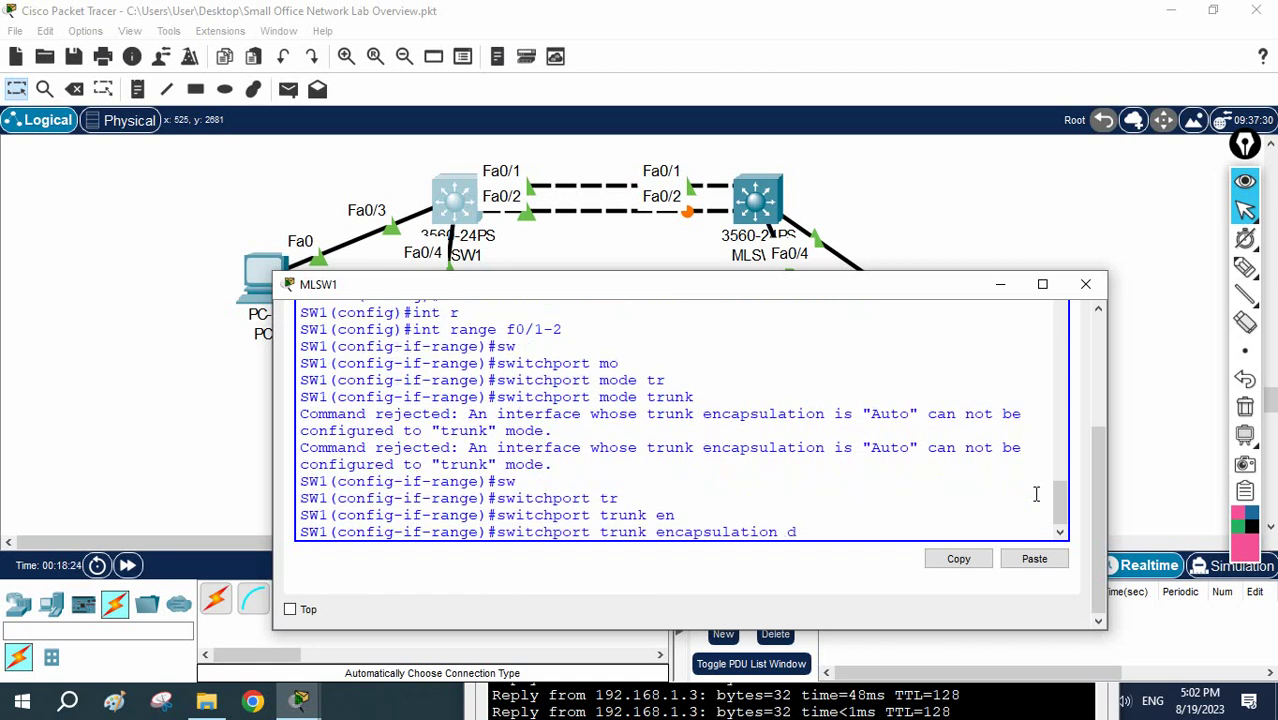
text(?)
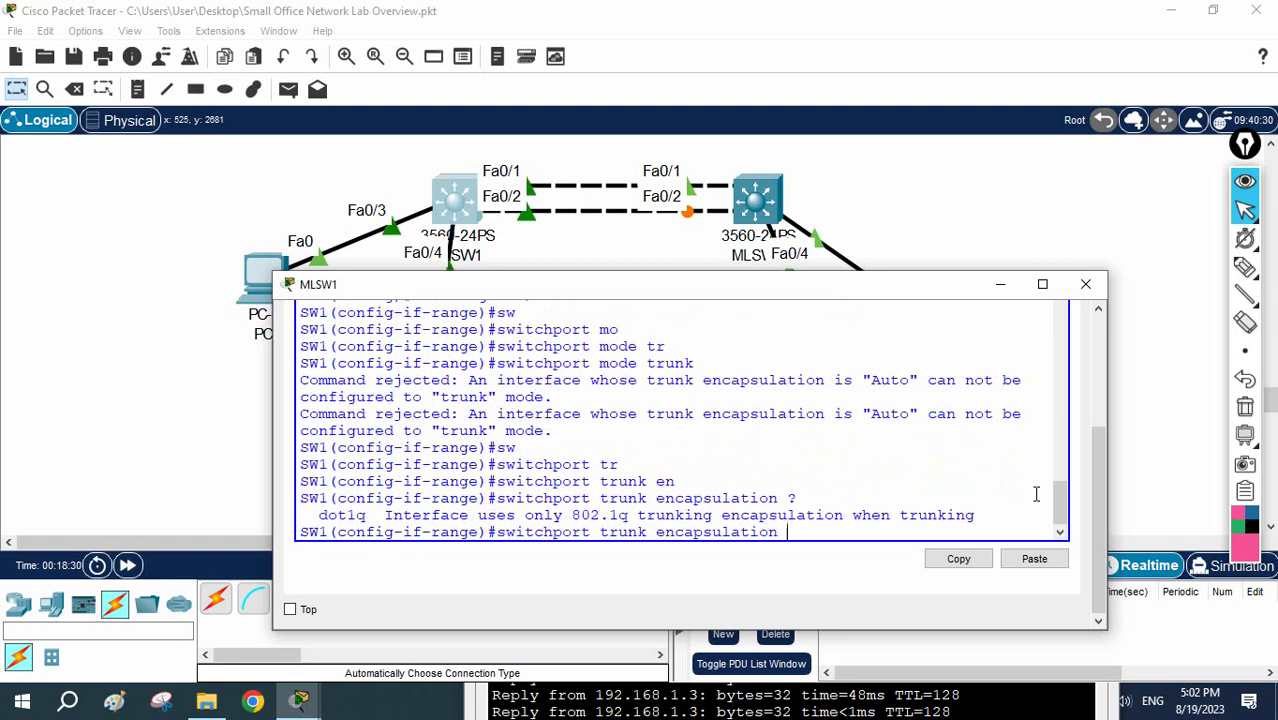
mouse_move(370, 522)
mouse_down()
mouse_move(316, 518)
mouse_move(362, 517)
mouse_up()
click(330, 517)
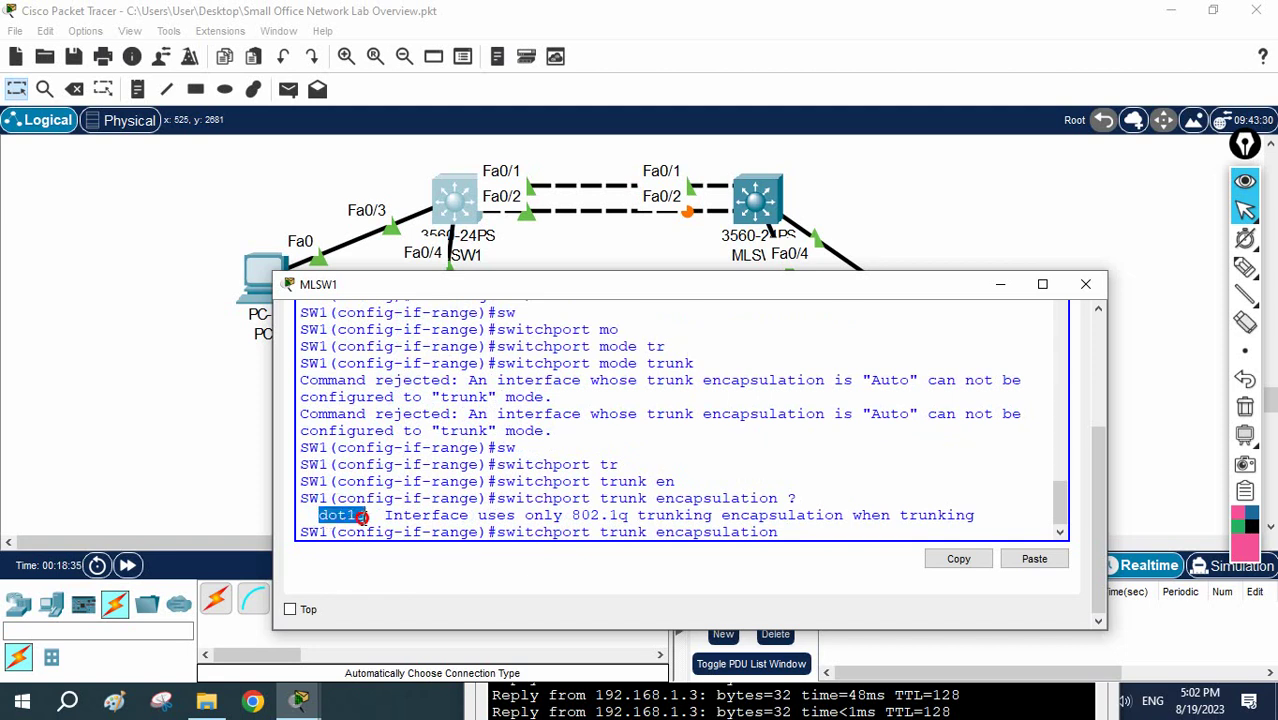
click(368, 518)
drag(371, 519, 318, 518)
click(320, 518)
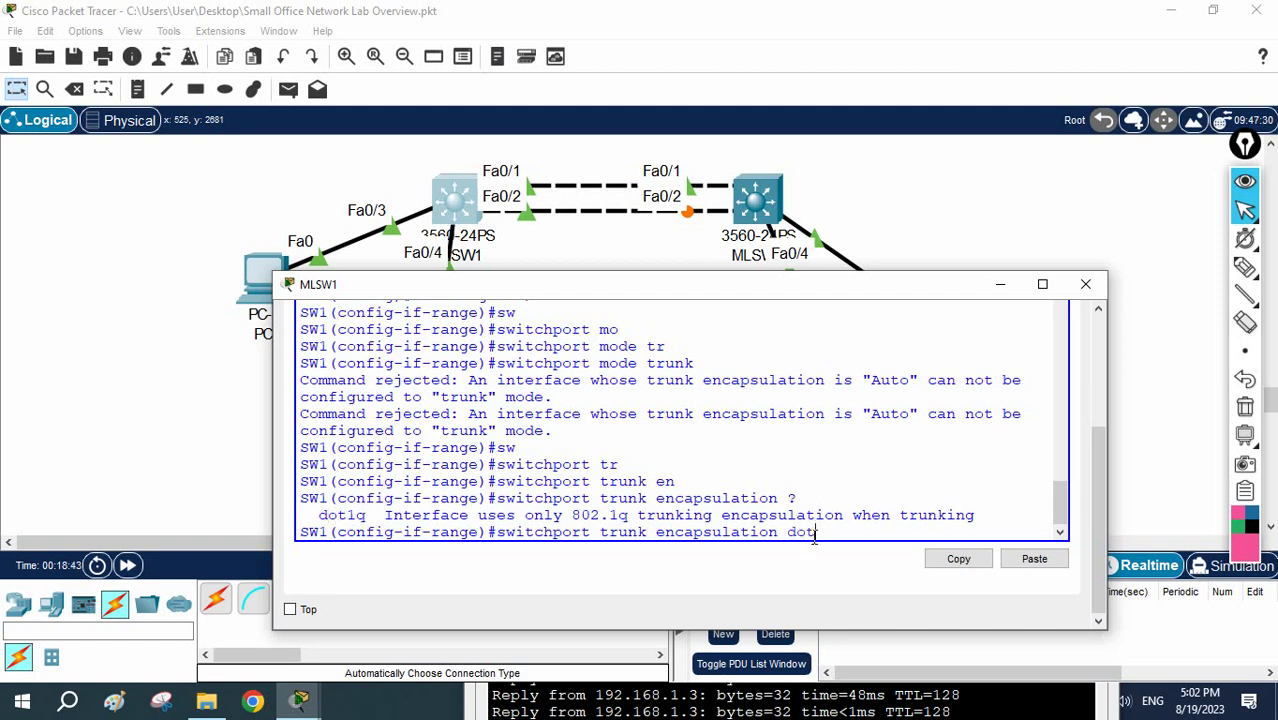
Set the trunk encapsulation of interfaces f0/1-2 to dot1q, moving the console window down to reveal more of the topology.
text(dot)
key(Tab)
click(879, 531)
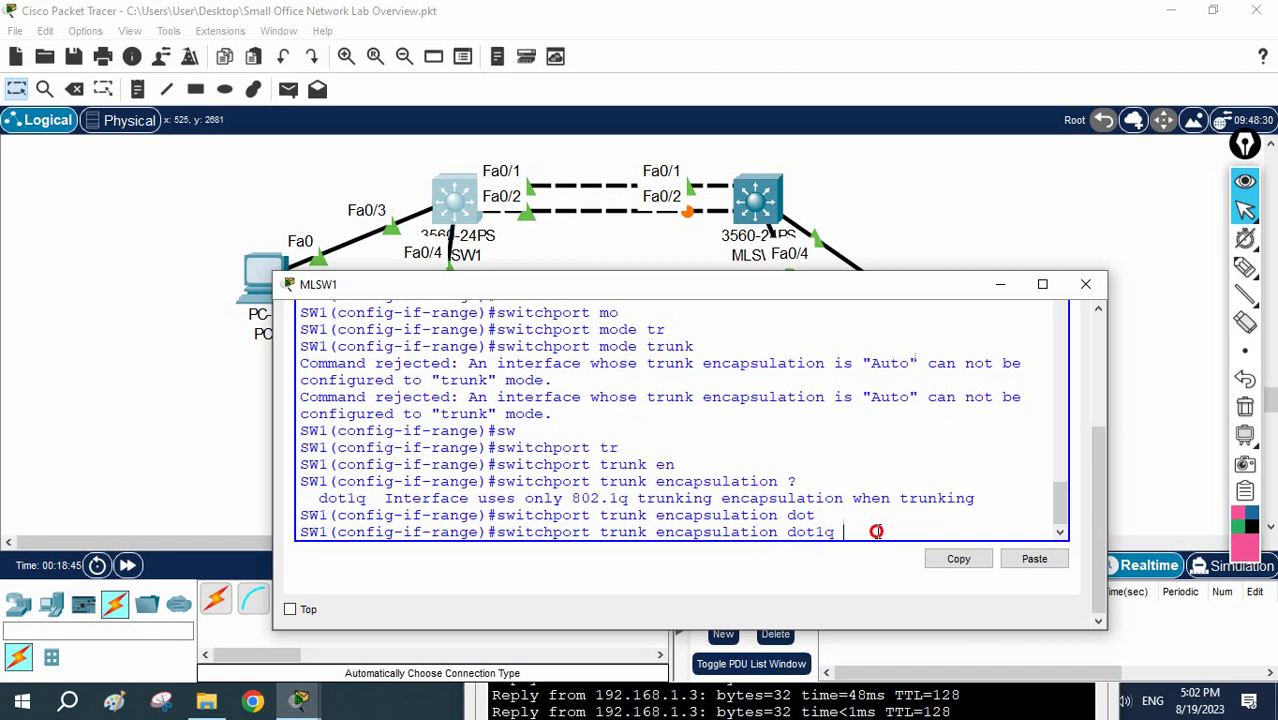
click(745, 540)
drag(843, 530, 497, 529)
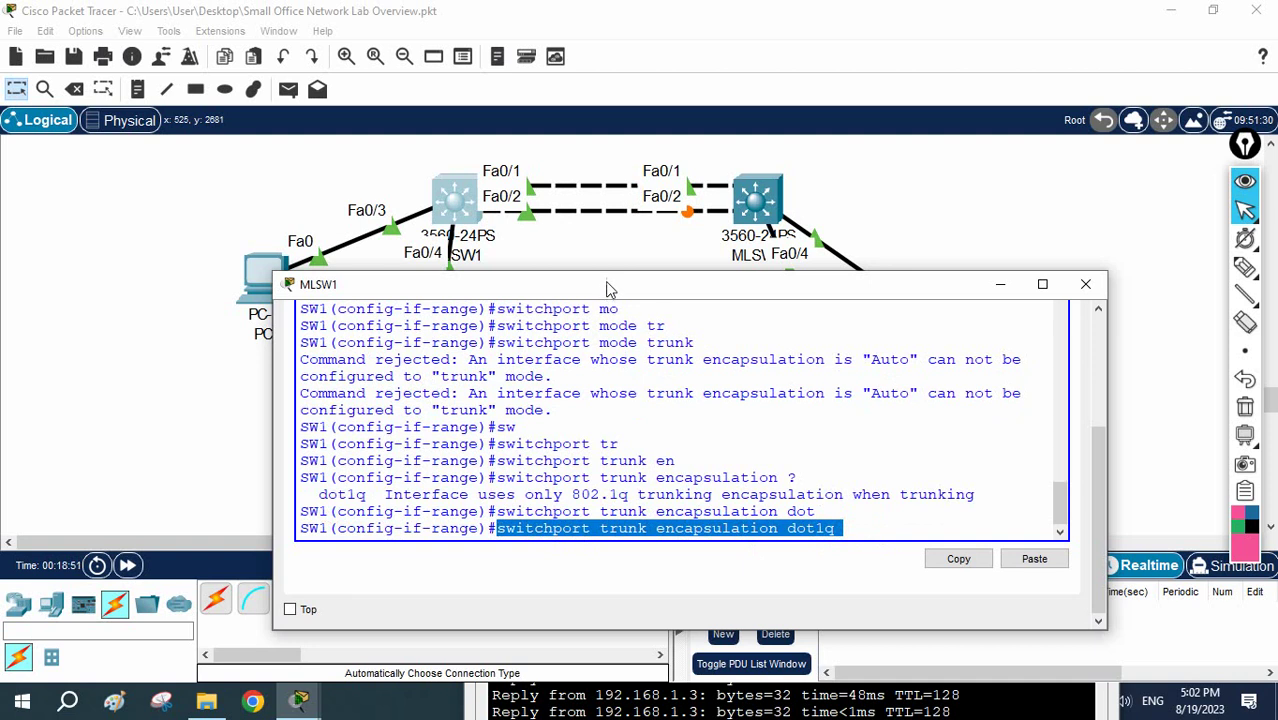
drag(606, 286, 571, 365)
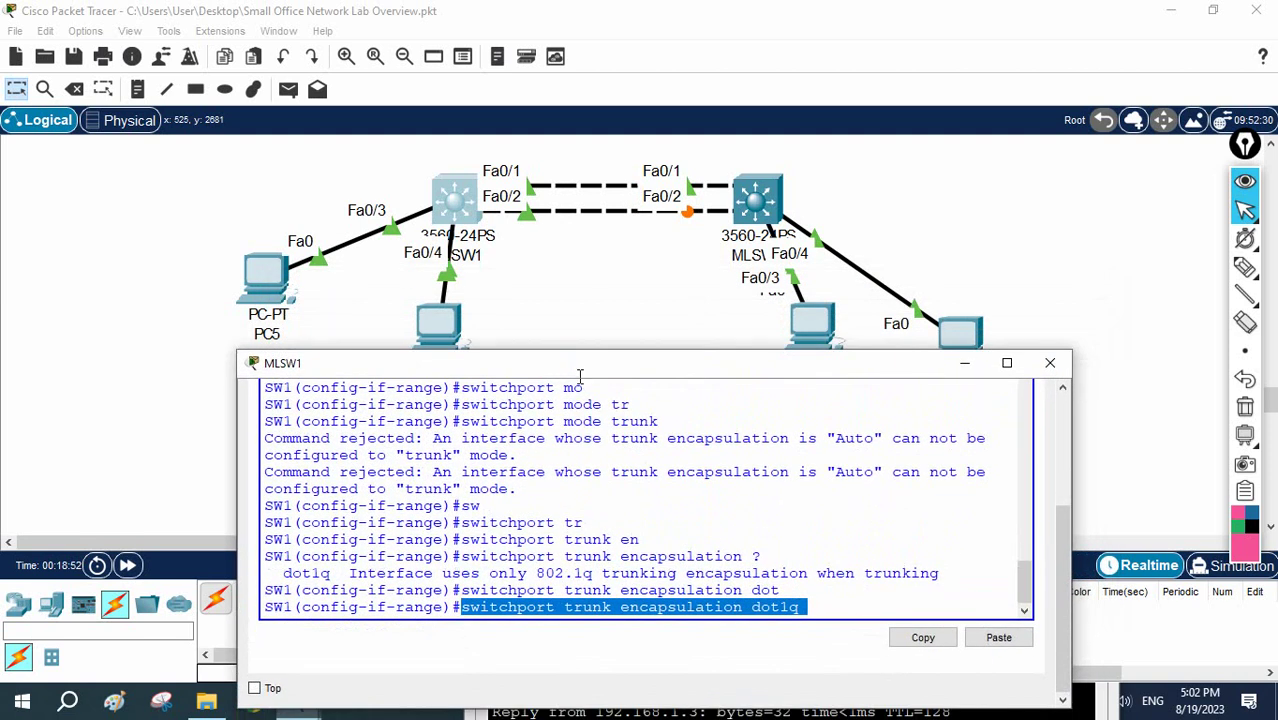
click(704, 557)
drag(812, 612, 457, 608)
click(825, 609)
key(Return)
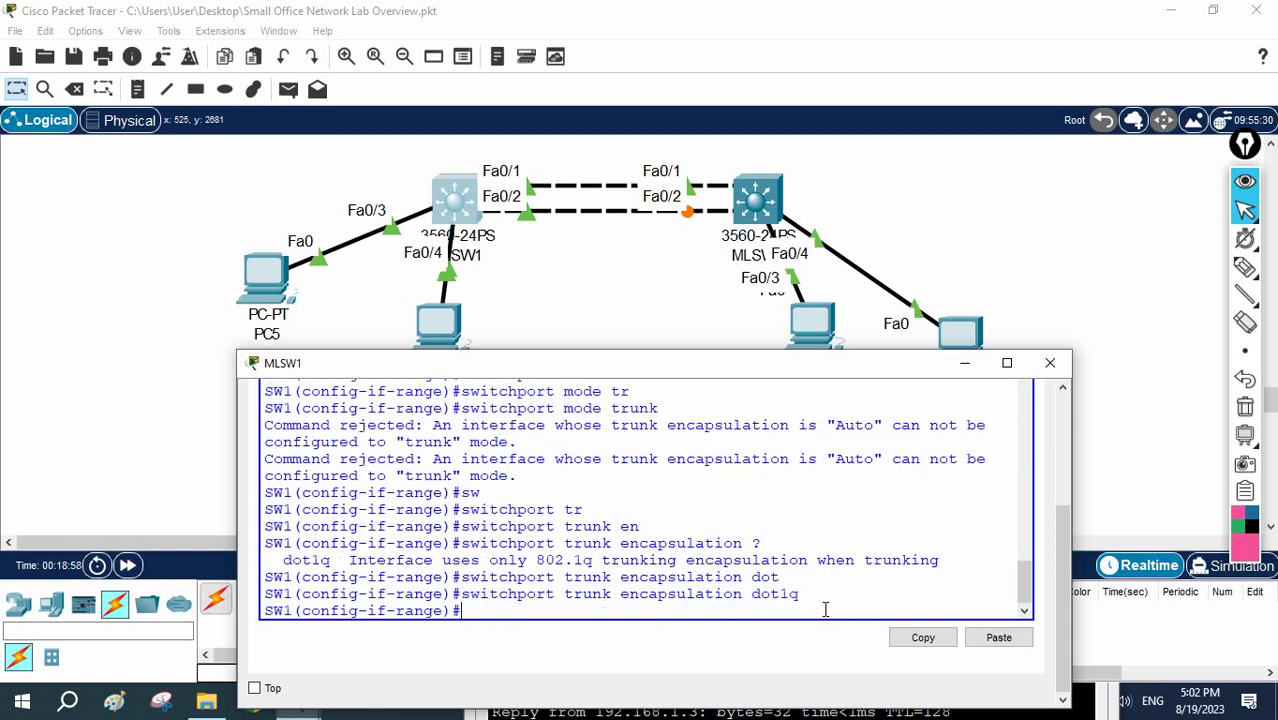
Set interfaces f0/1-2 on SW1 to switchport mode trunk.
text(sw)
key(Tab)
text(m)
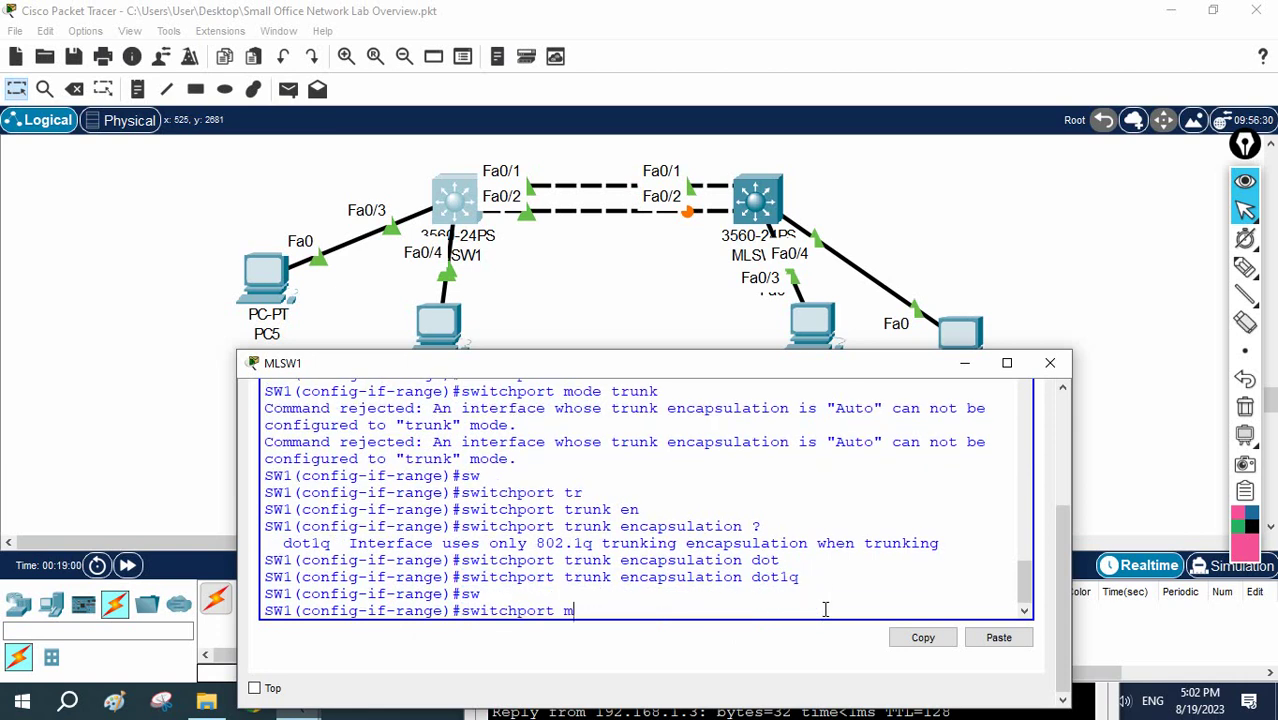
text(o)
key(Tab)
text(tr)
key(Return)
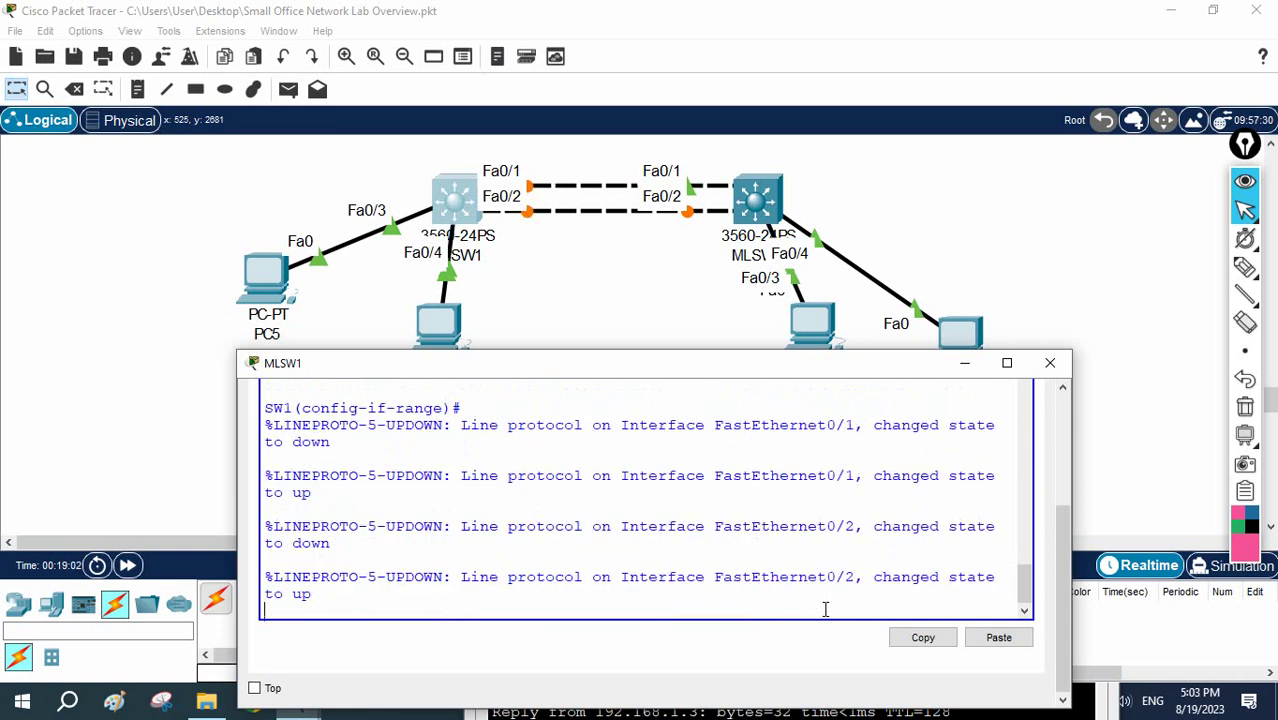
Return SW1 to privileged EXEC mode and save its running configuration with wr.
key(Return)
key(Return)
key(ctrl+z)
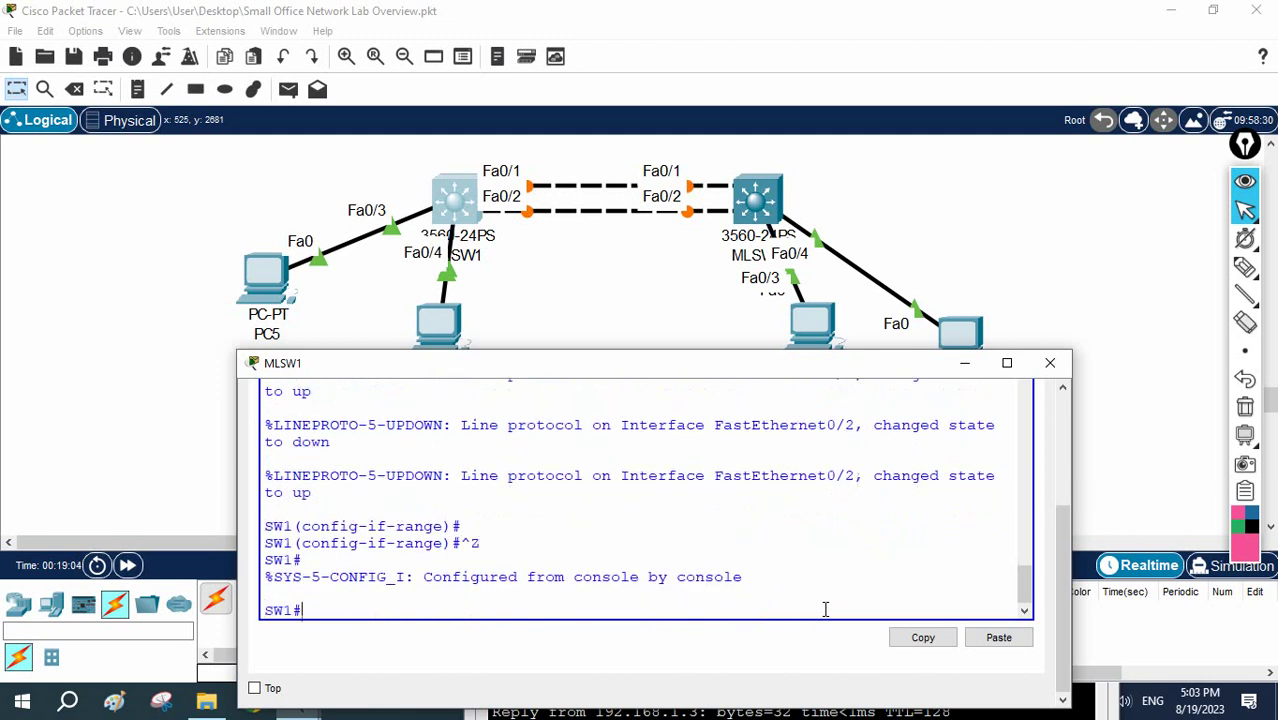
key(Return)
text(wr)
key(Return)
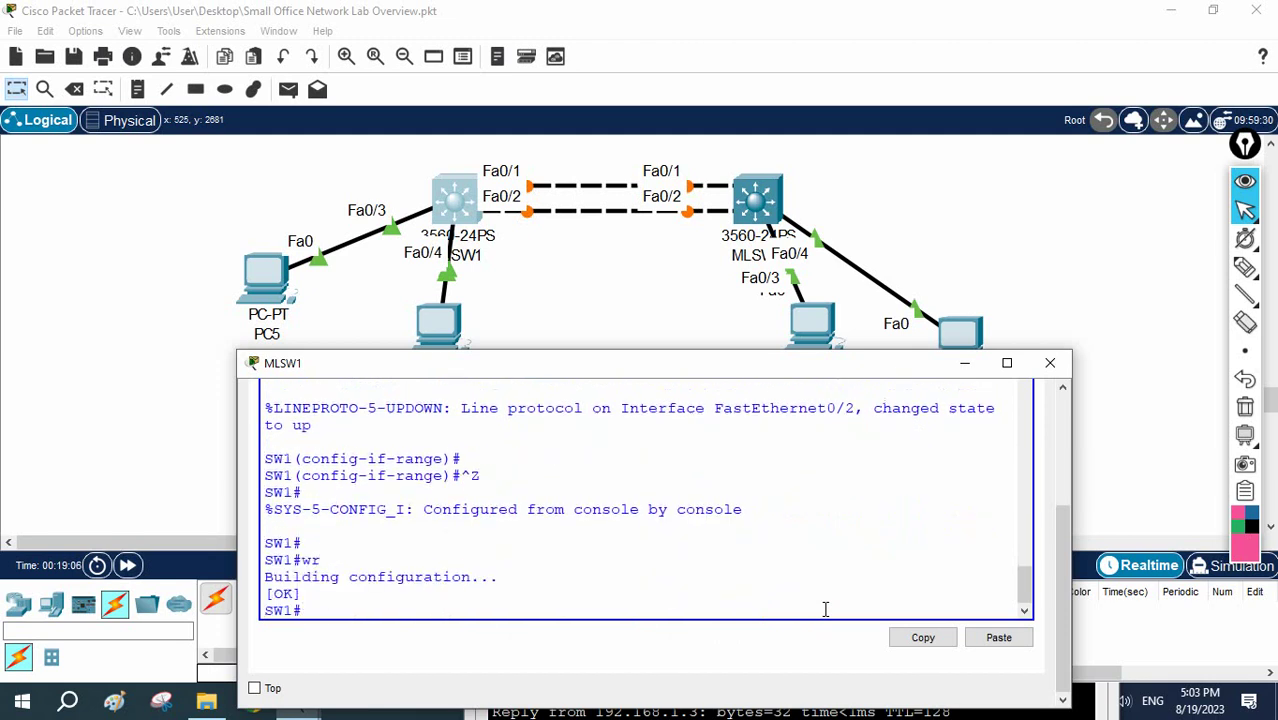
Display SW1's trunk status with sh int trunk and highlight the Fa0/1 and Fa0/2 rows and their encapsulation entries.
text(sh int tr)
key(Tab)
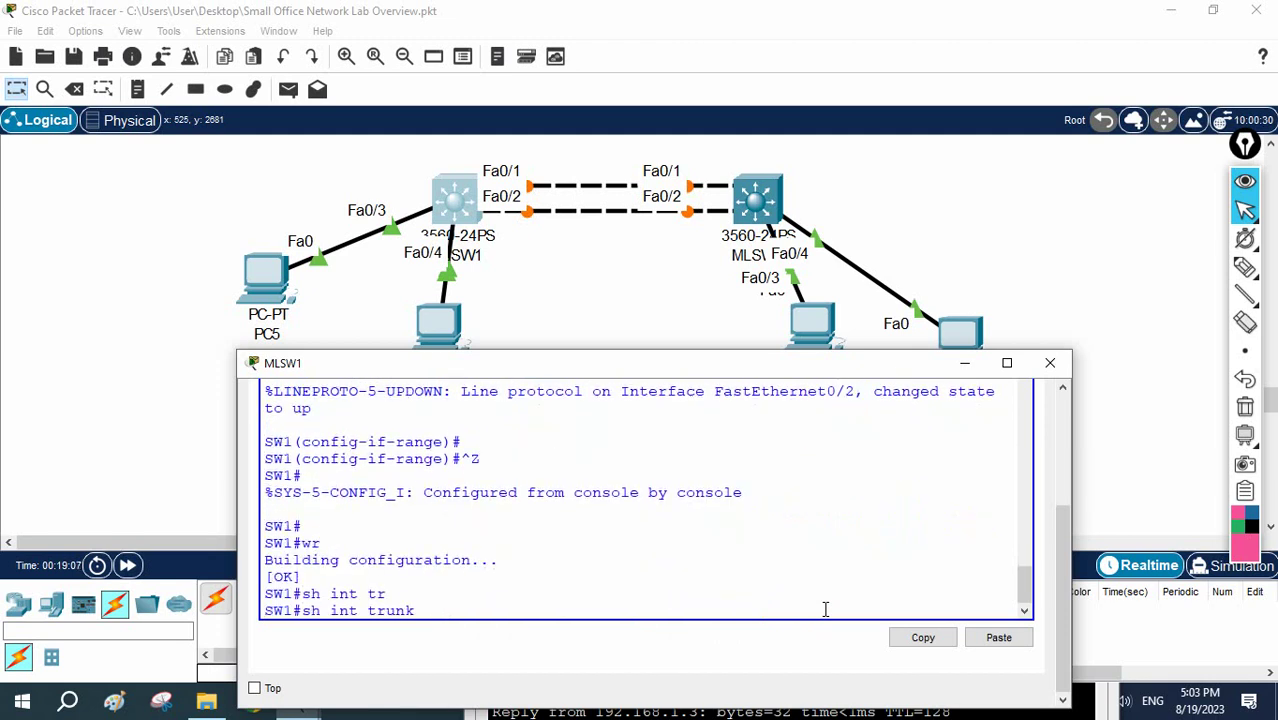
key(Return)
scroll(602, 542, up, 3)
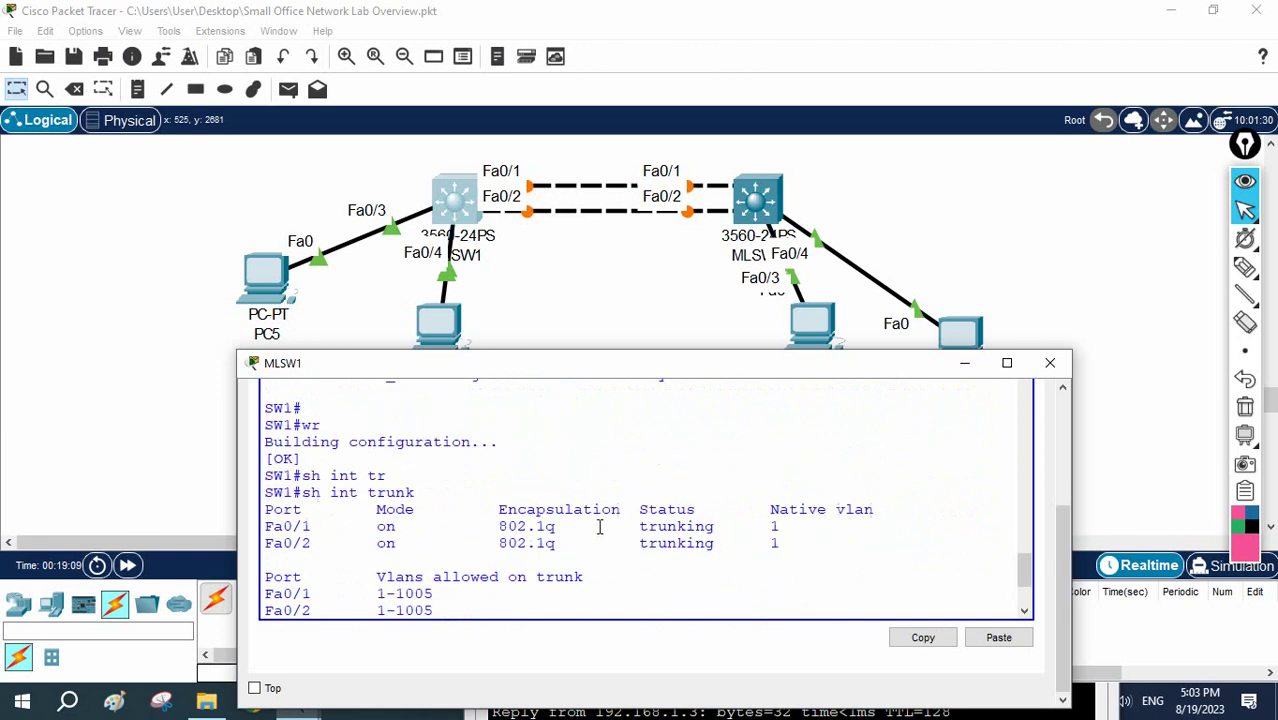
drag(263, 525, 827, 546)
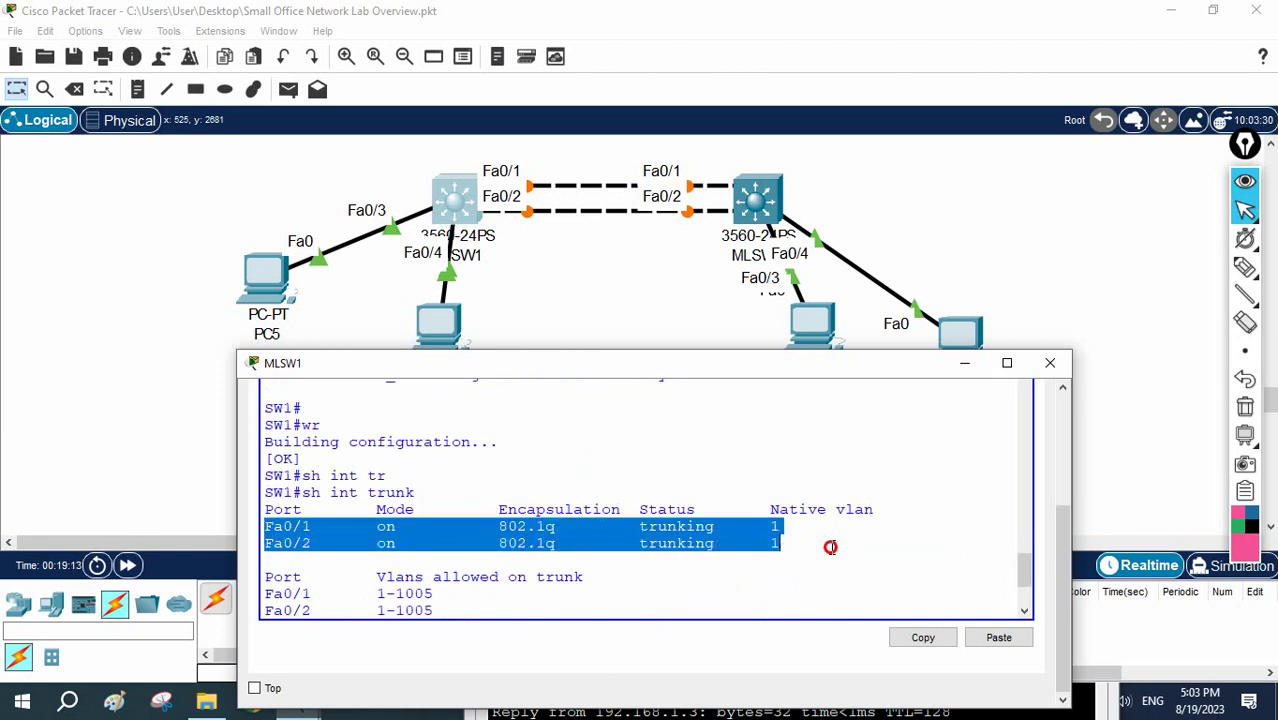
click(580, 524)
mouse_move(557, 527)
mouse_down()
mouse_move(497, 528)
mouse_move(565, 545)
mouse_up()
click(500, 527)
click(670, 548)
scroll(670, 548, down, 3)
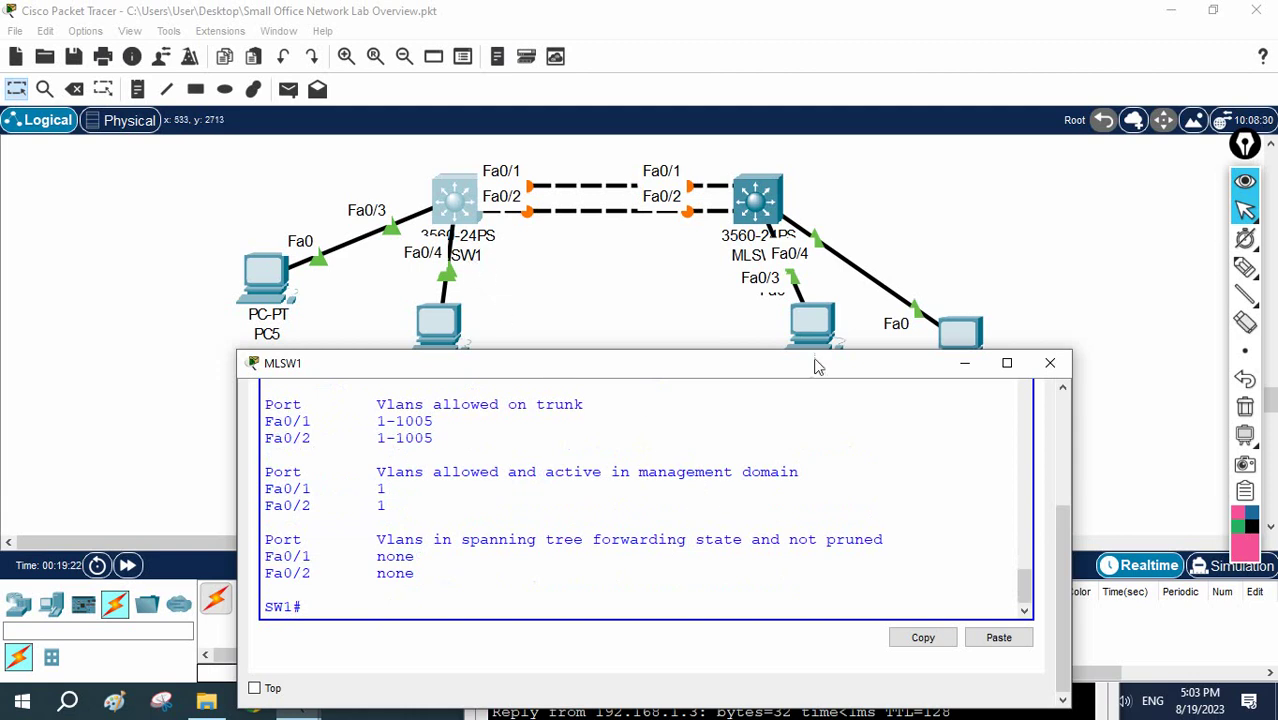
Minimize the MLSW1 console, open the command line of MLSW2, and fit its window below the inter-switch links.
click(964, 363)
click(757, 200)
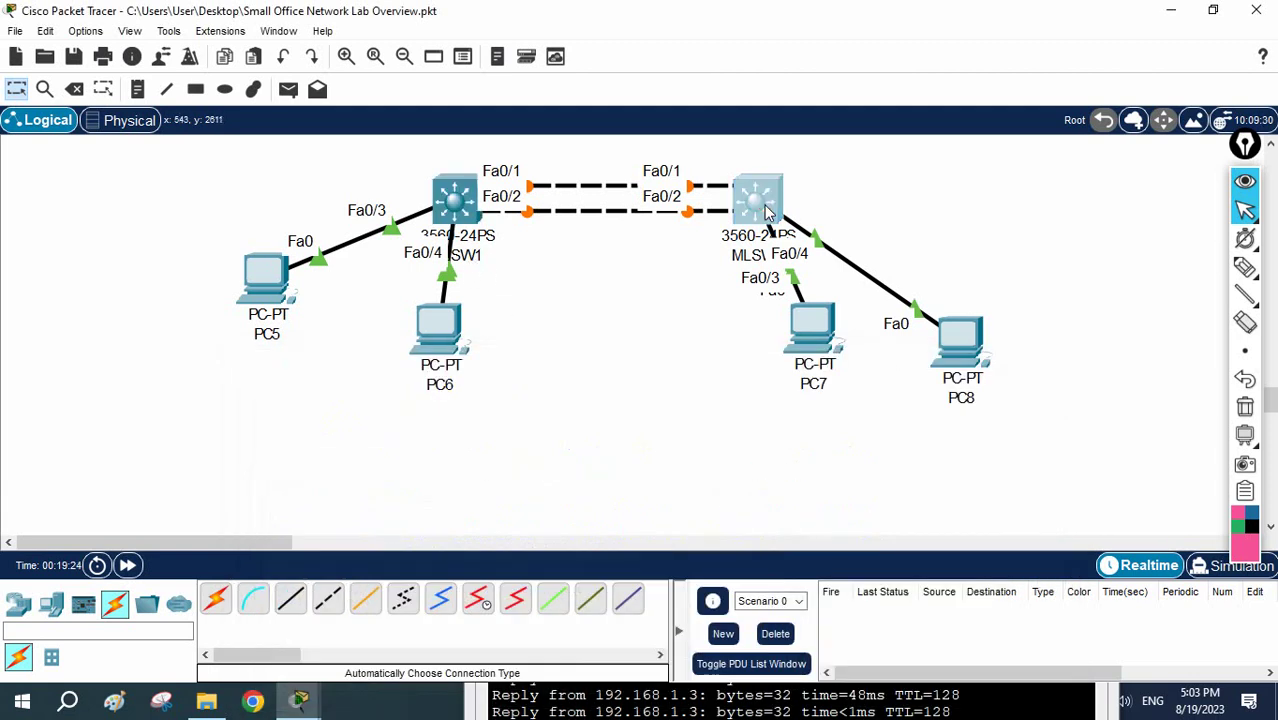
click(511, 67)
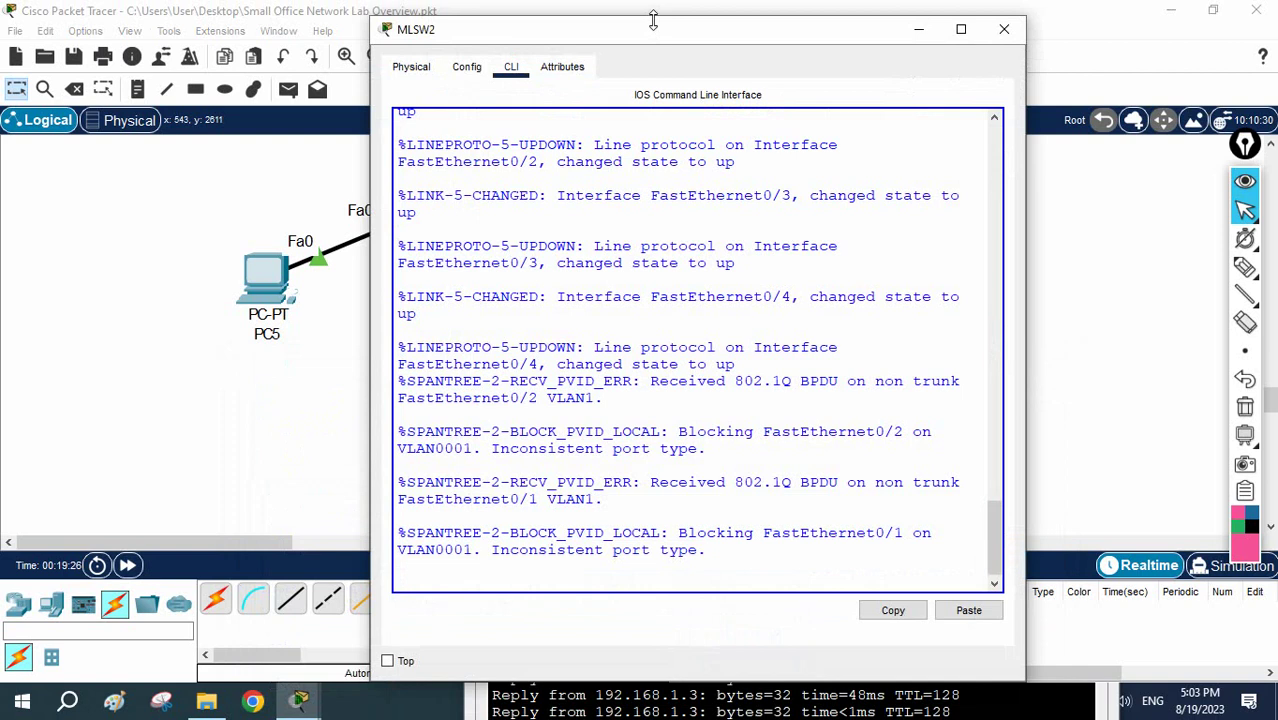
drag(645, 20, 645, 418)
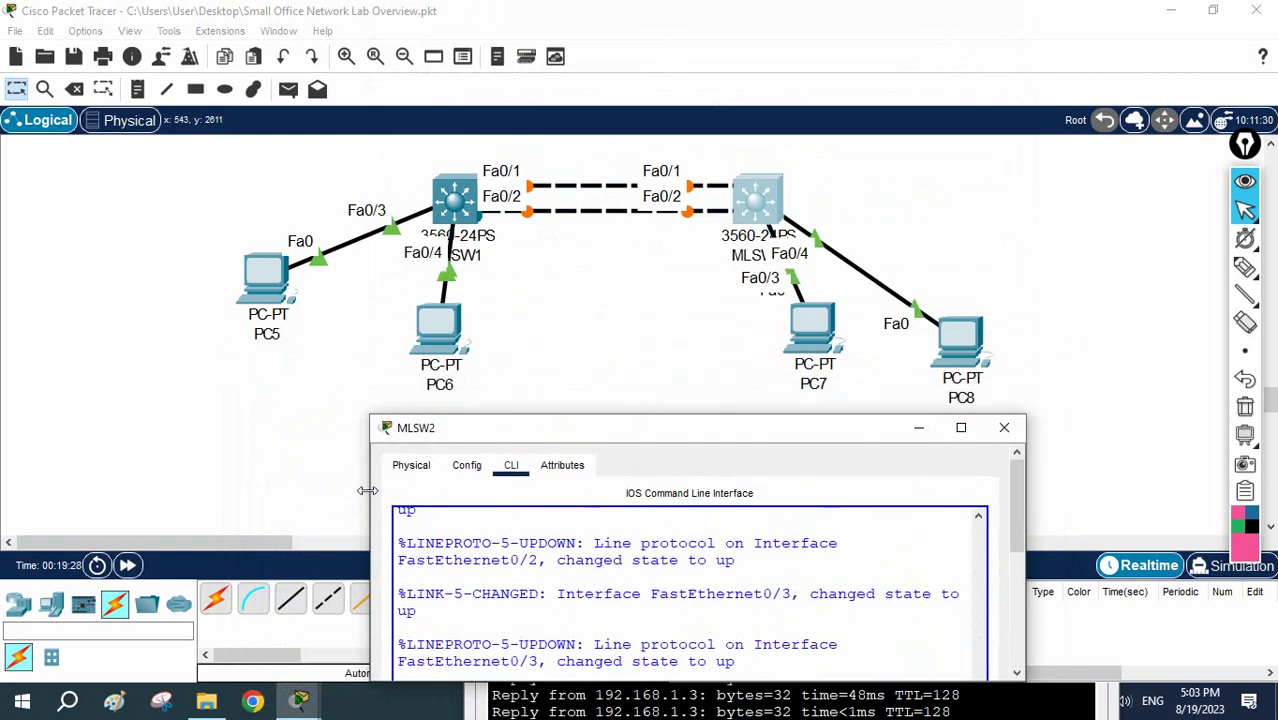
drag(369, 488, 296, 452)
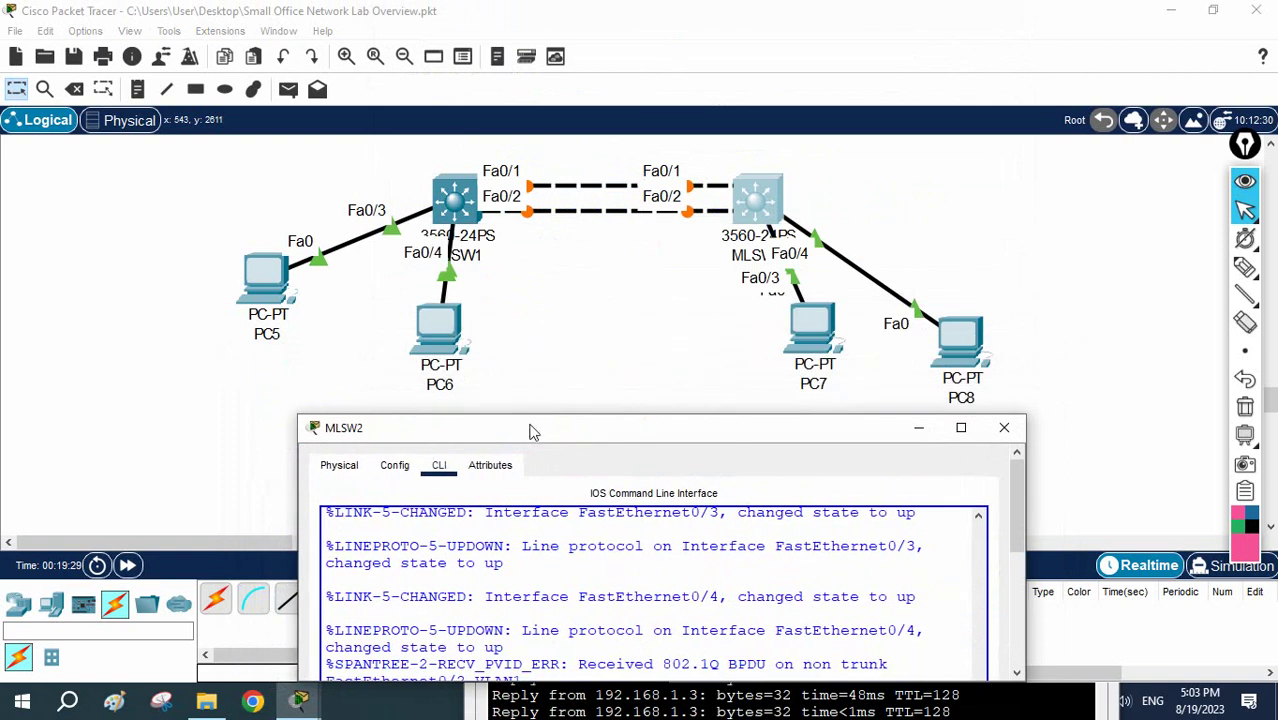
drag(533, 432, 529, 303)
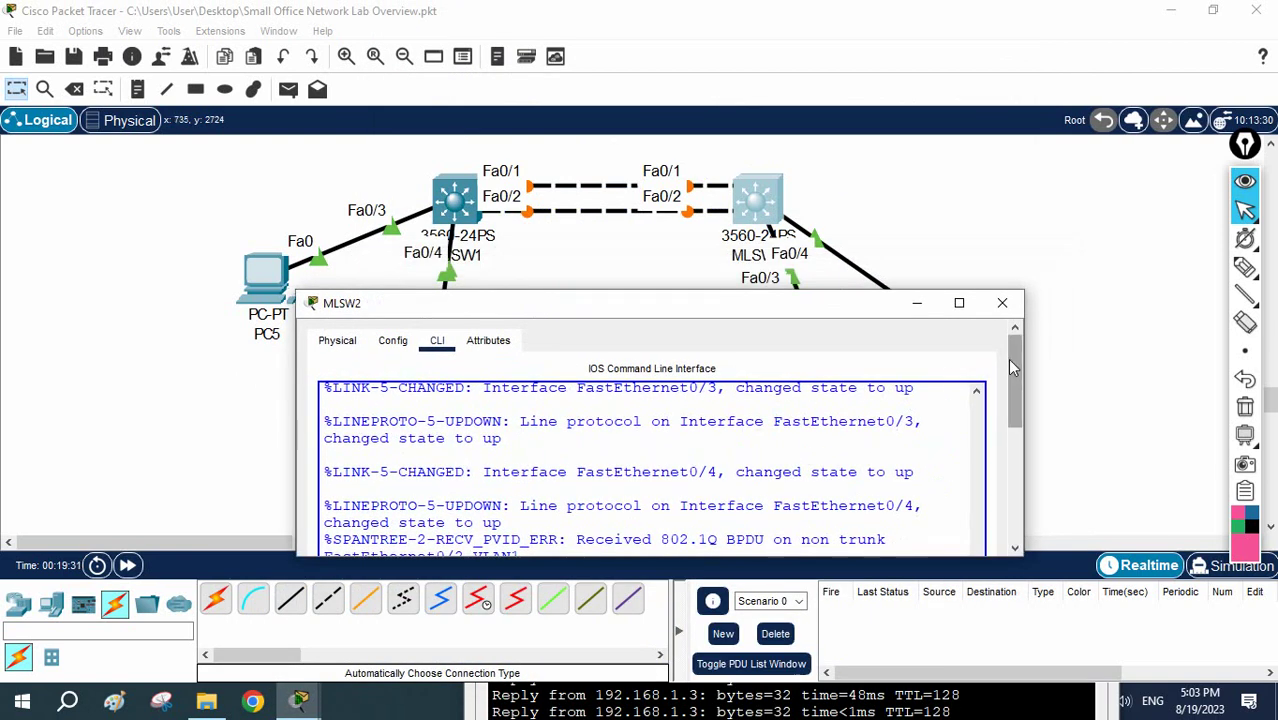
drag(1016, 360, 1014, 515)
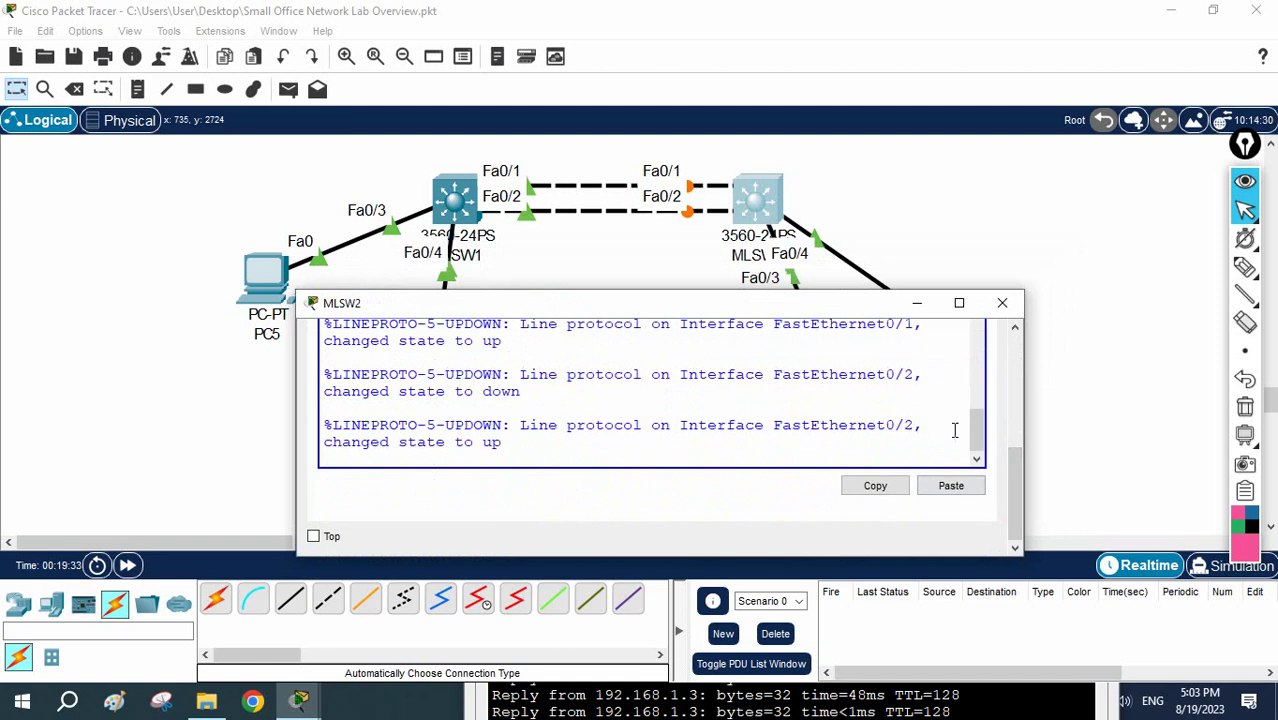
Decline the initial configuration dialog on MLSW2 and enter global configuration mode with en and config t.
key(Return)
key(Return)
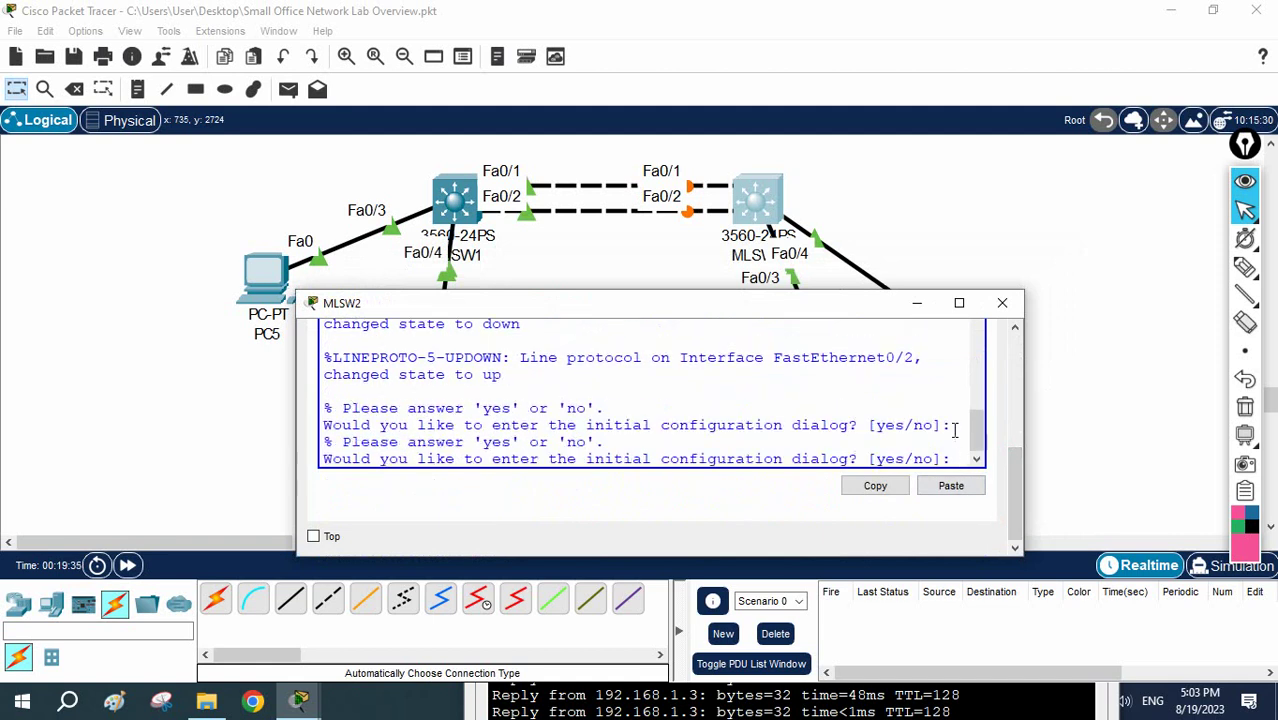
text(no)
key(Return)
key(Return)
text(en)
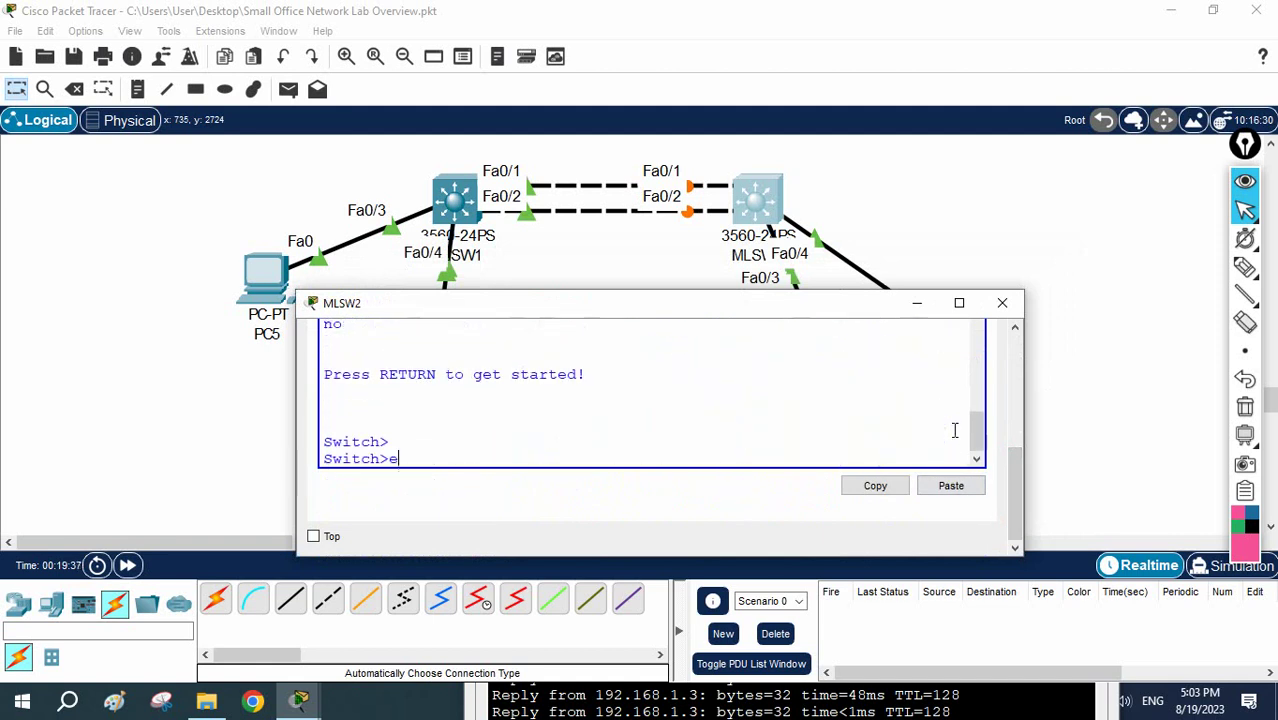
key(Return)
text(config t)
key(Return)
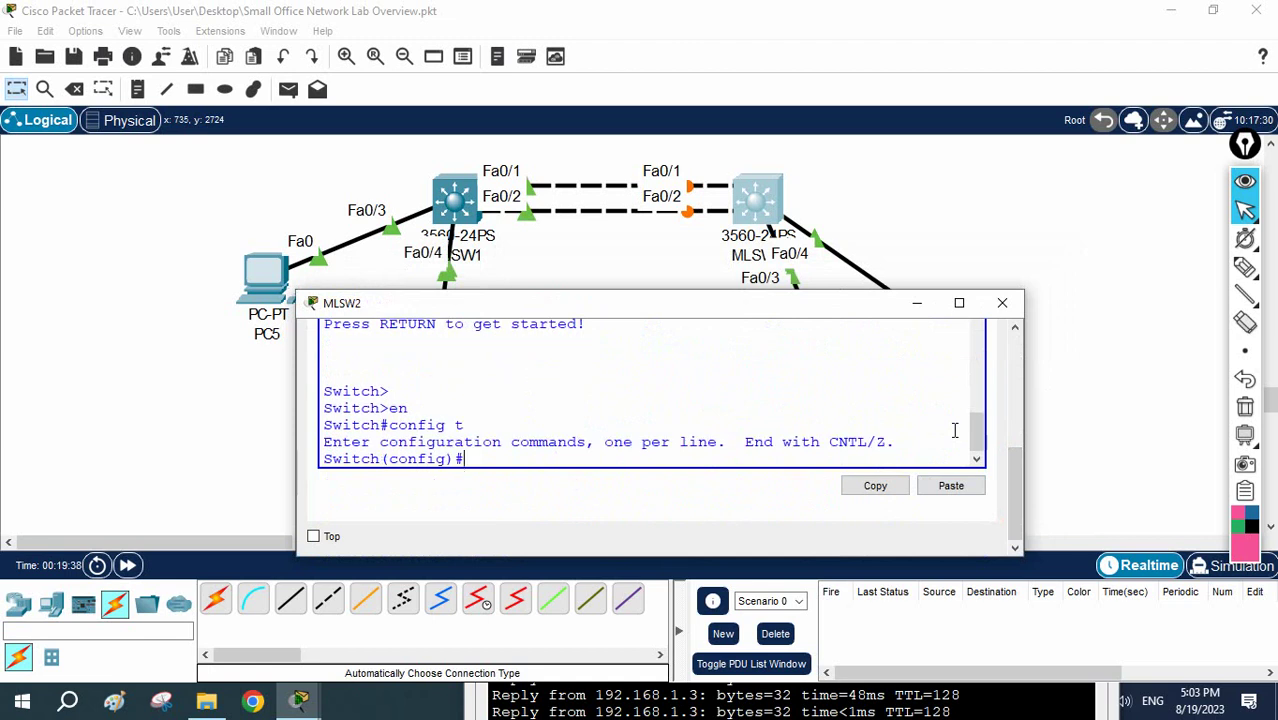
Set the hostname of MLSW2 to SW2 and make its console window taller.
text(host)
key(Tab)
text(SW2)
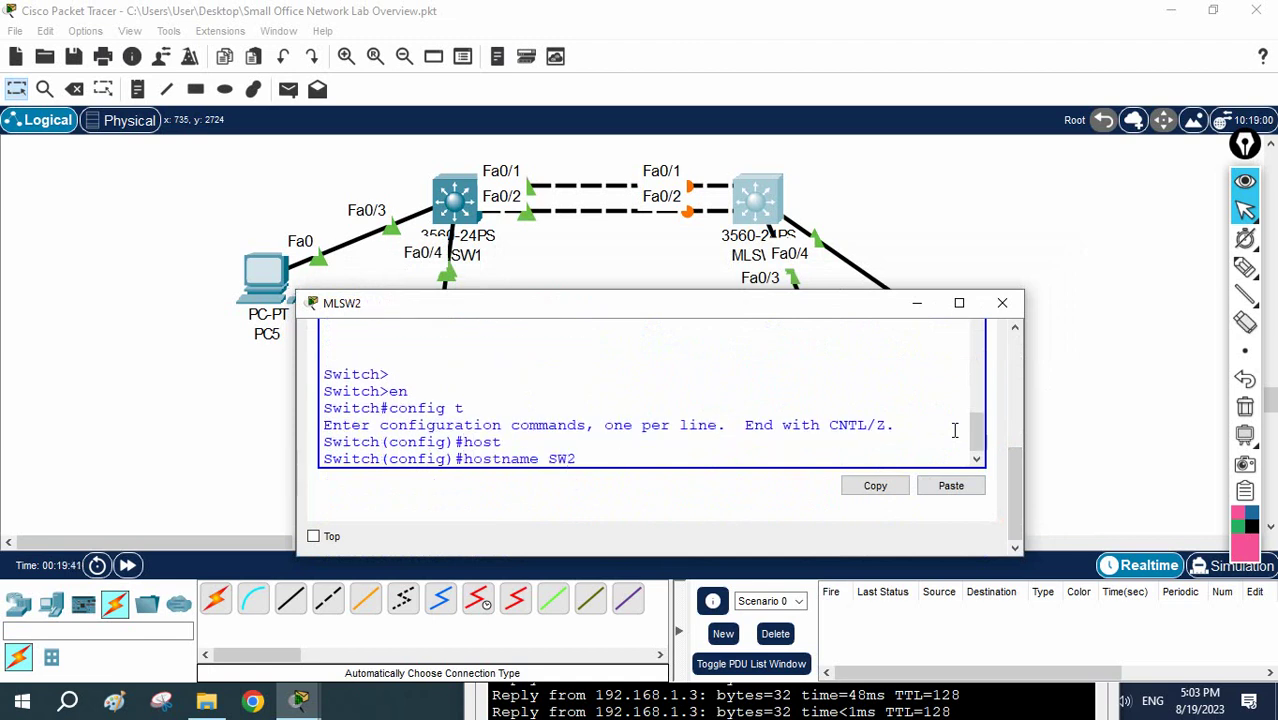
key(Return)
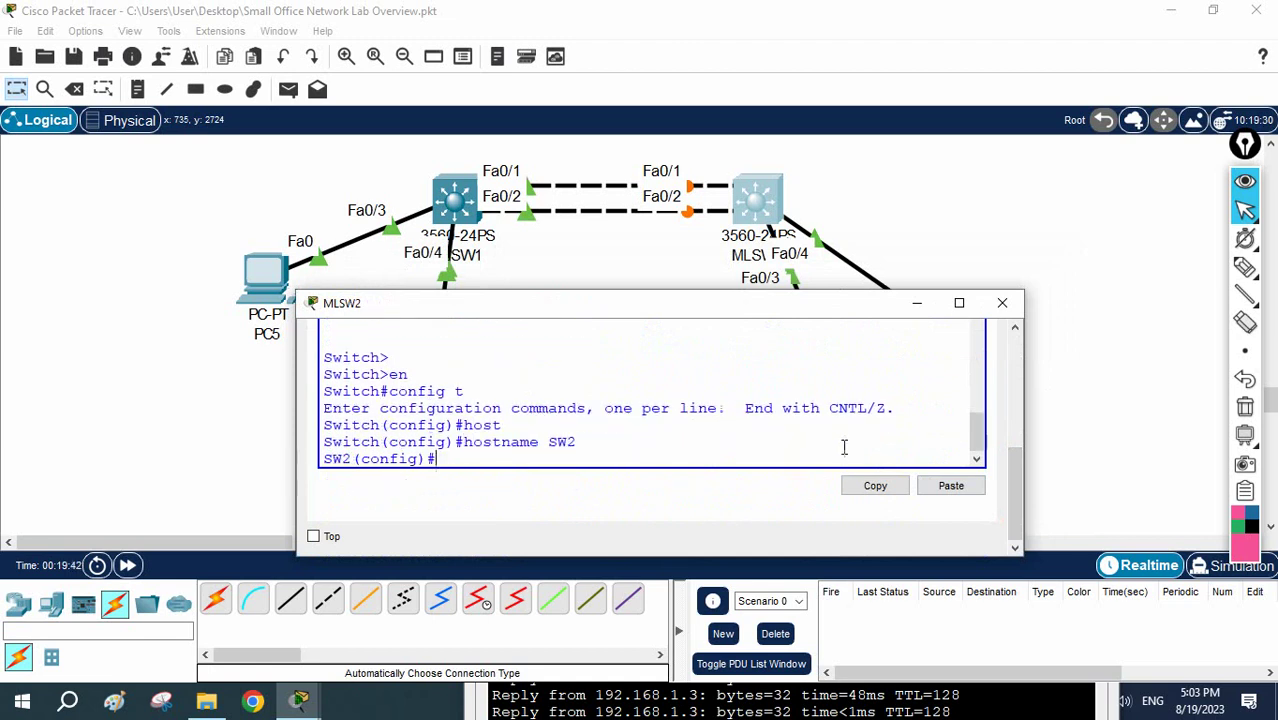
drag(800, 553, 800, 614)
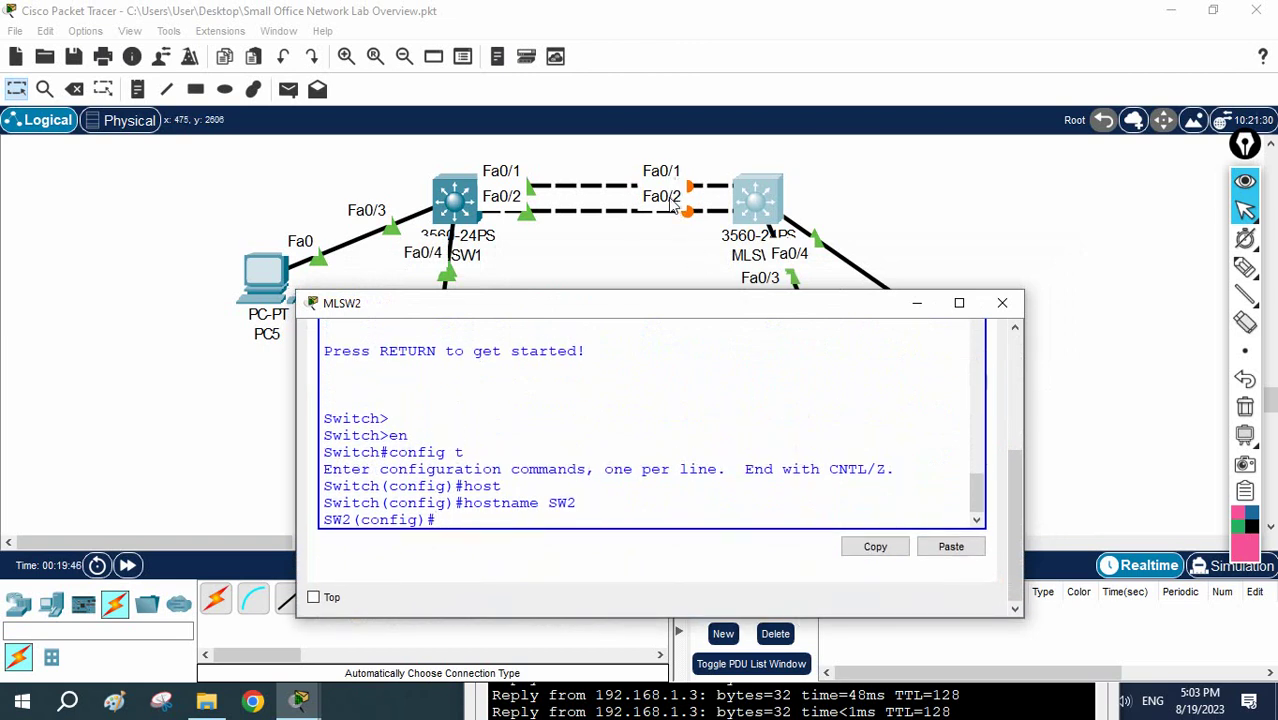
Set the trunk encapsulation of interface range f0/1-2 on SW2 to dot1q.
text(int r)
key(Tab)
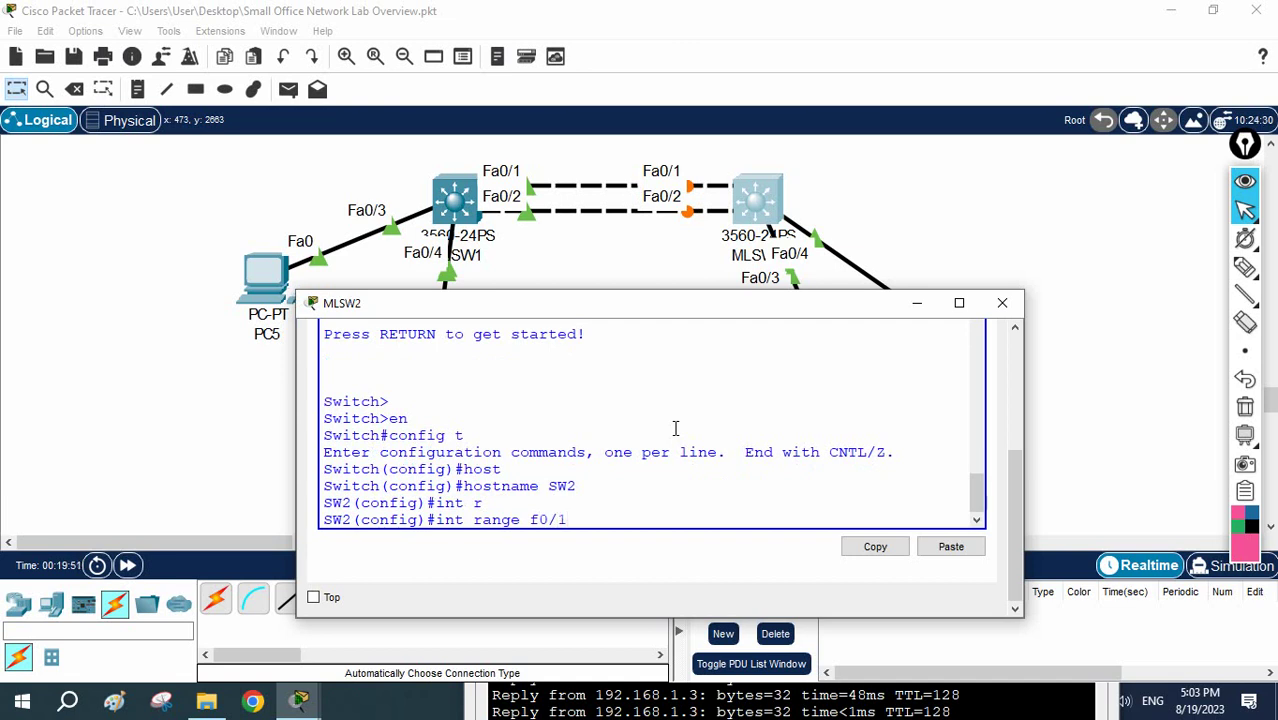
text(f0/1-)
text(2)
key(Return)
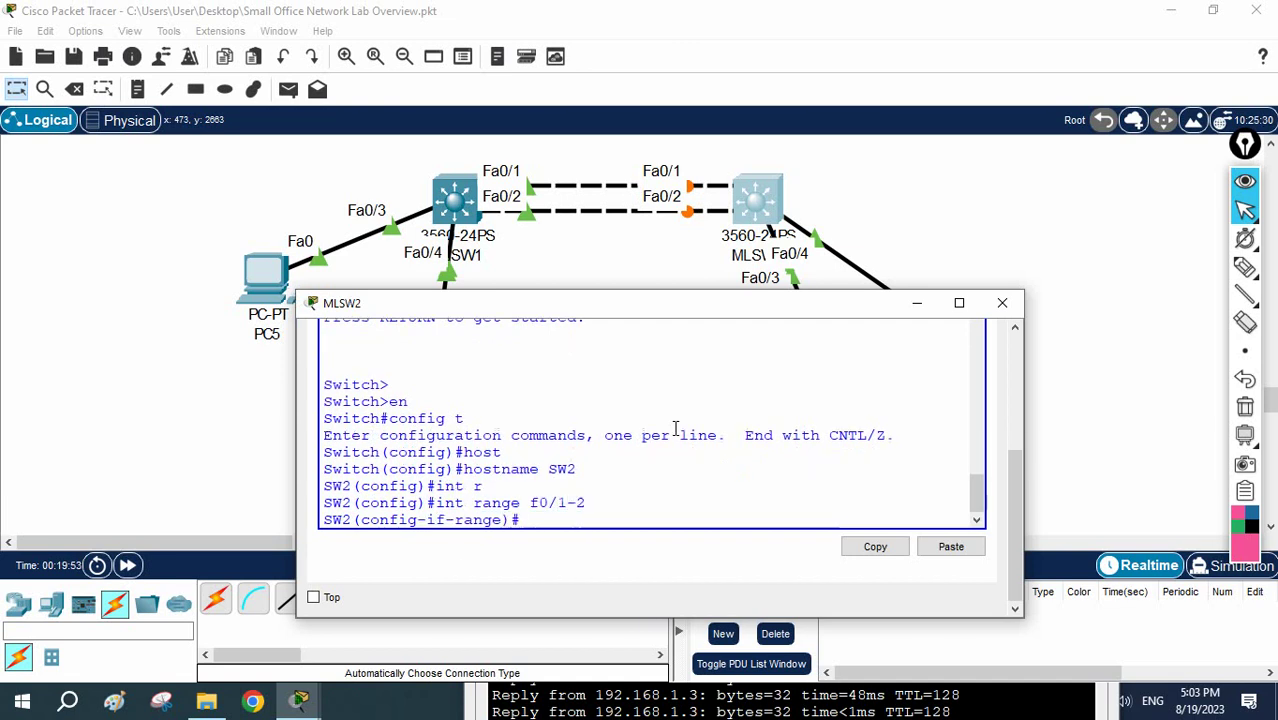
text(sw)
key(Tab)
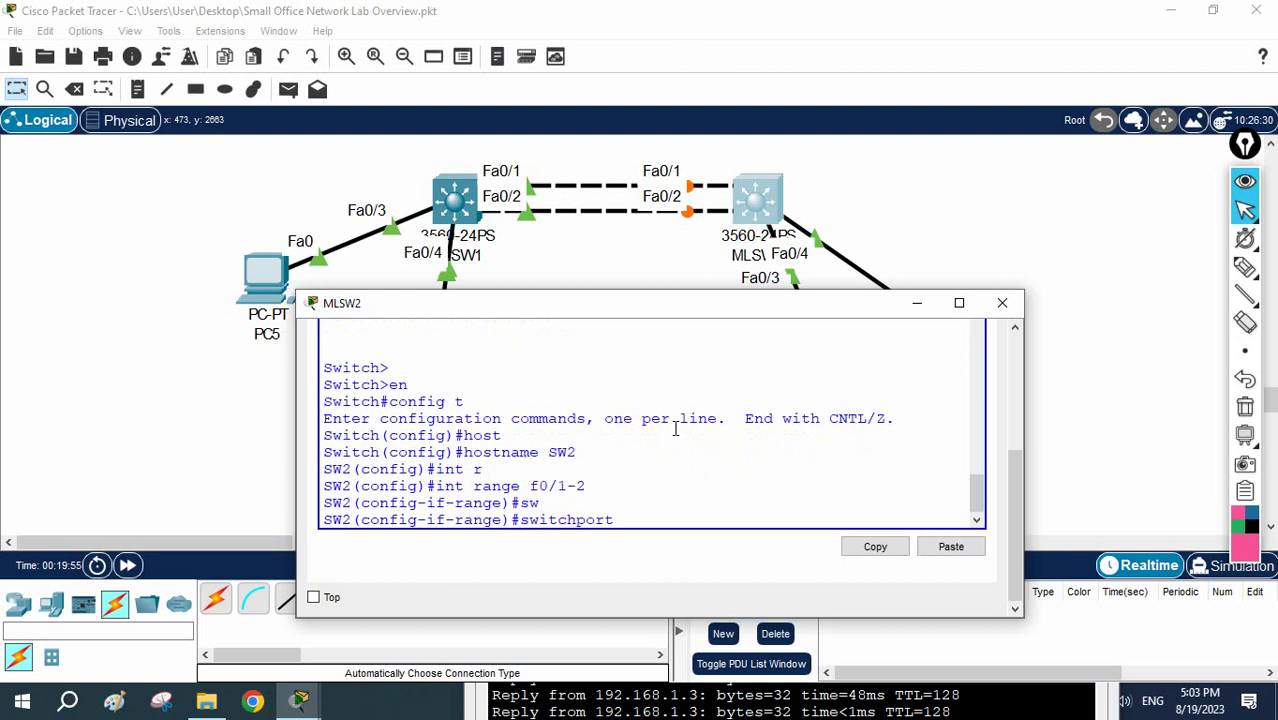
text(tr)
key(Tab)
text(en)
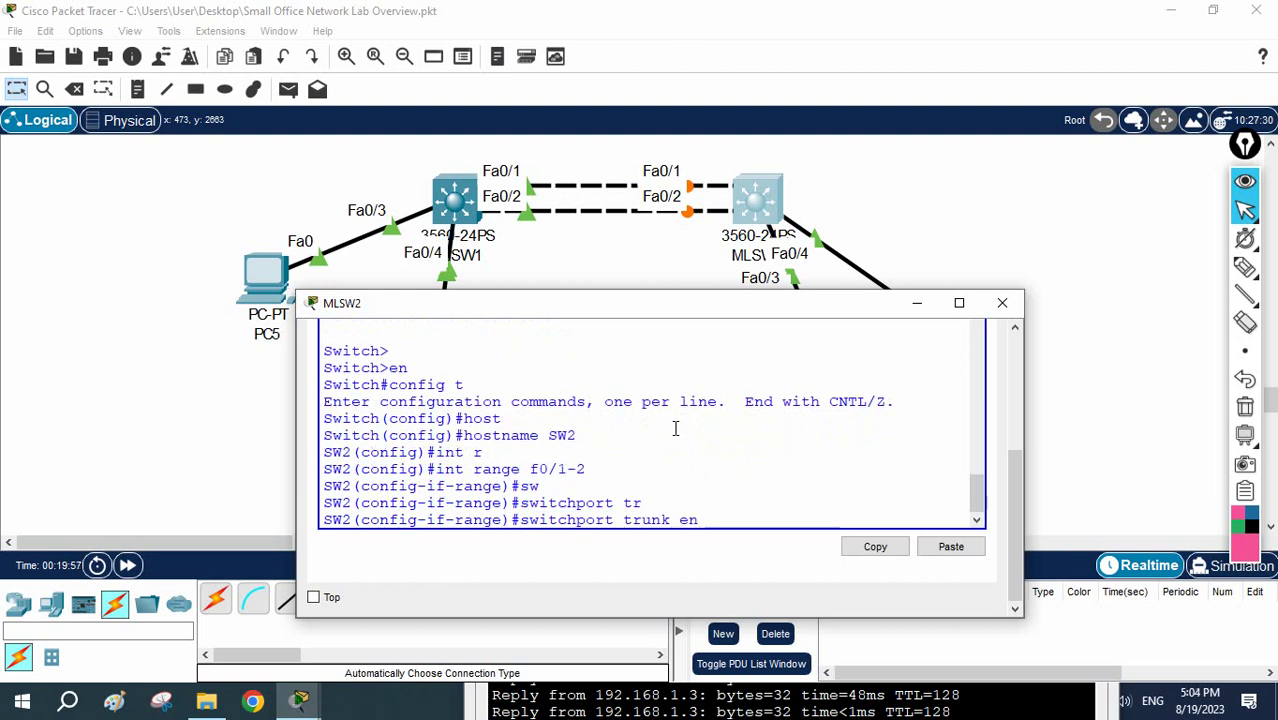
key(Tab)
text(do)
key(Tab)
key(Return)
Set interfaces f0/1-2 on SW2 to switchport mode trunk.
text(sw)
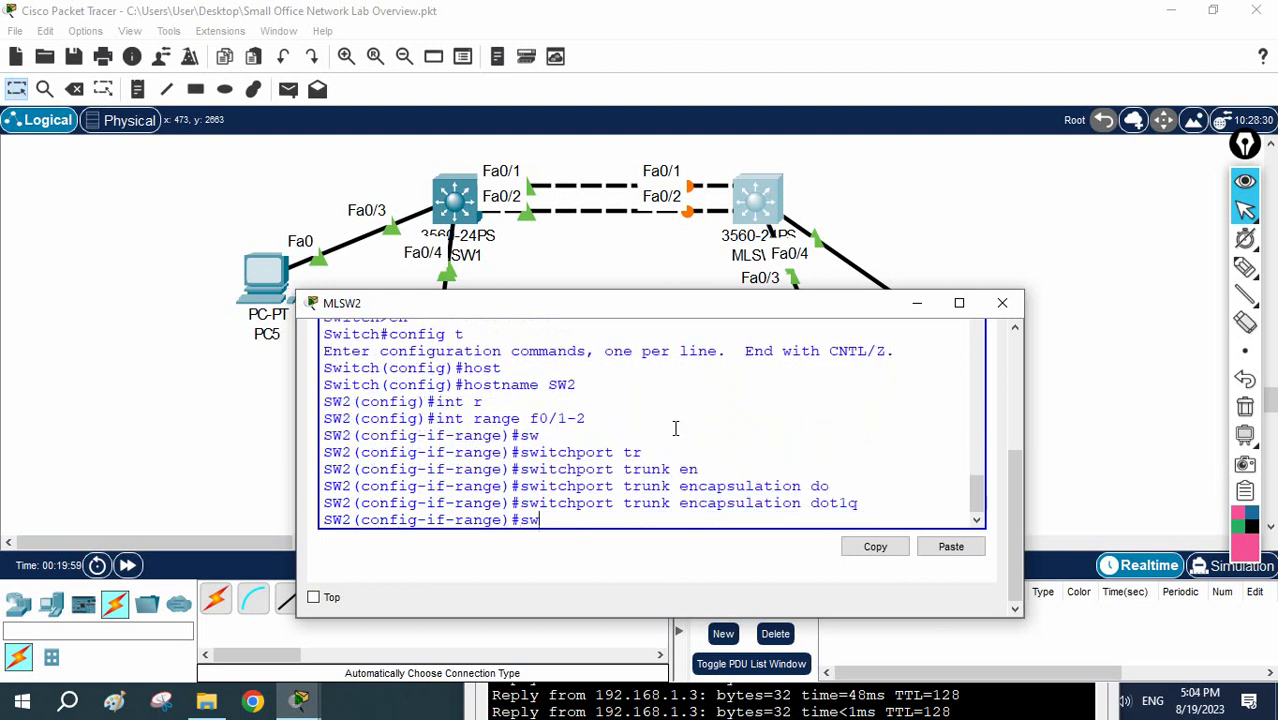
key(Tab)
text(mo)
key(Tab)
text(tr)
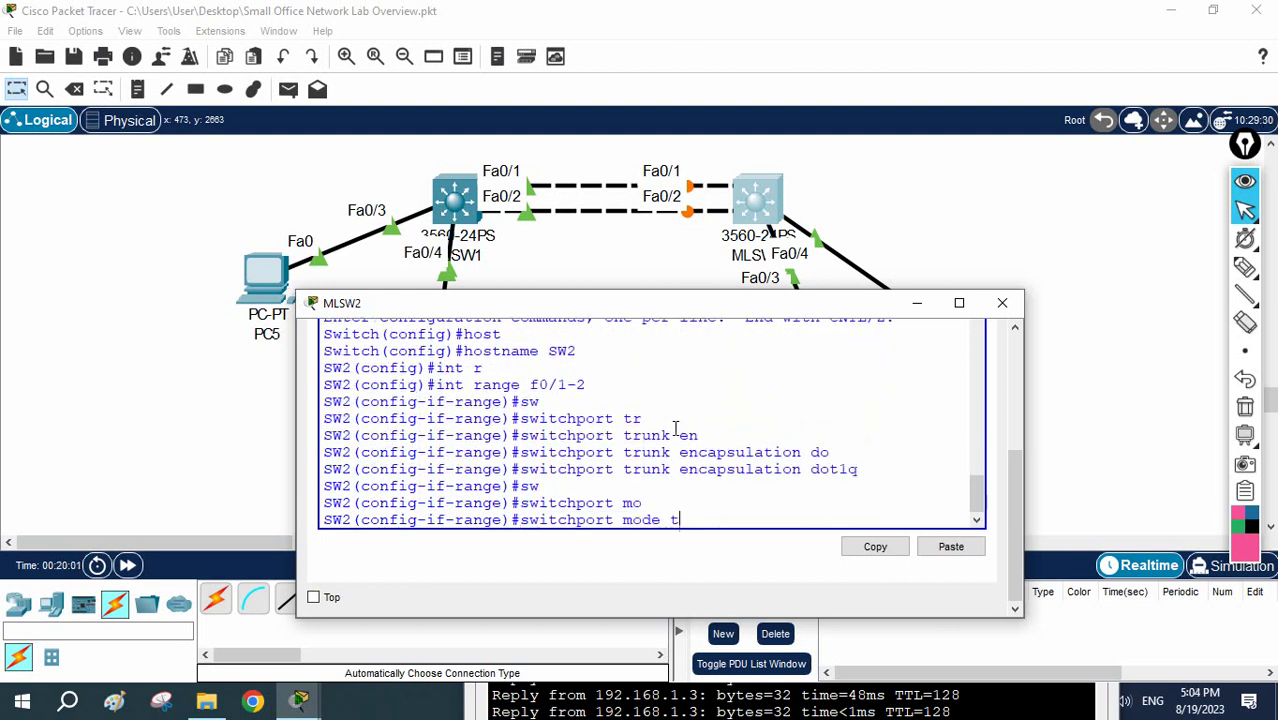
key(Tab)
key(Return)
key(Return)
key(Return)
Exit interface range and global configuration modes on SW2, back to the privileged EXEC prompt.
text(ex)
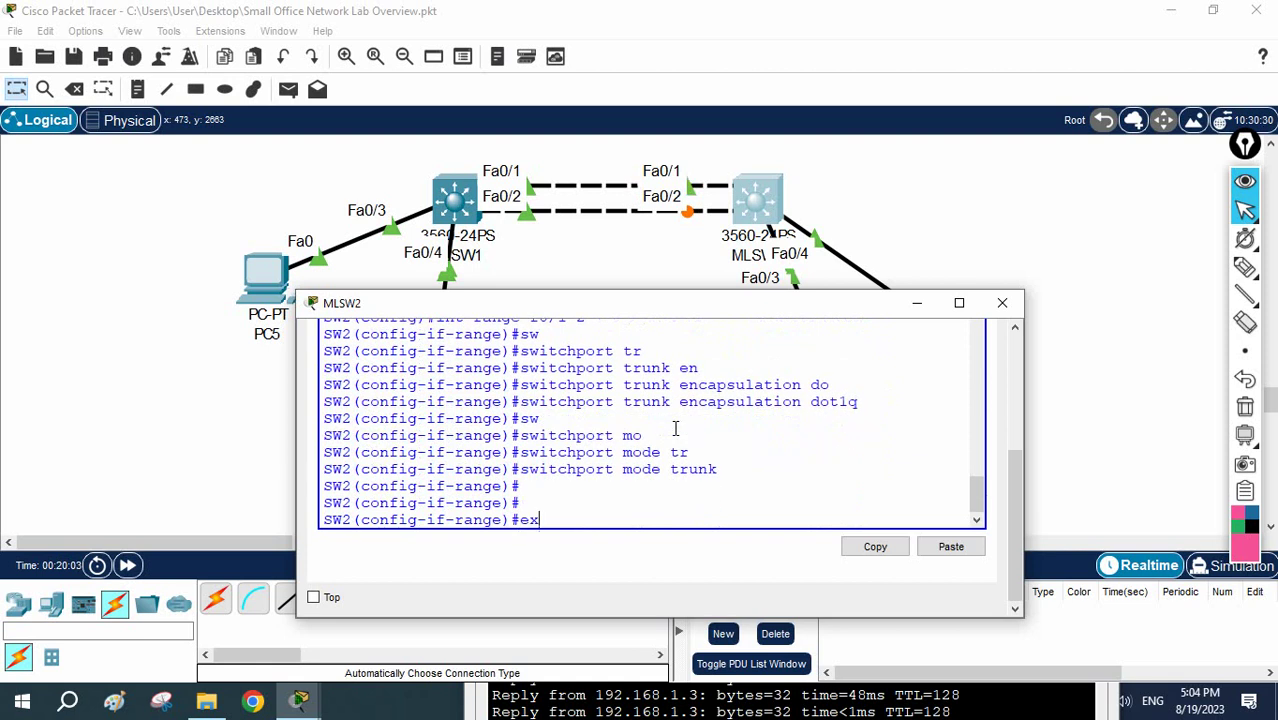
text(it)
key(Return)
text(exit)
key(Return)
key(Return)
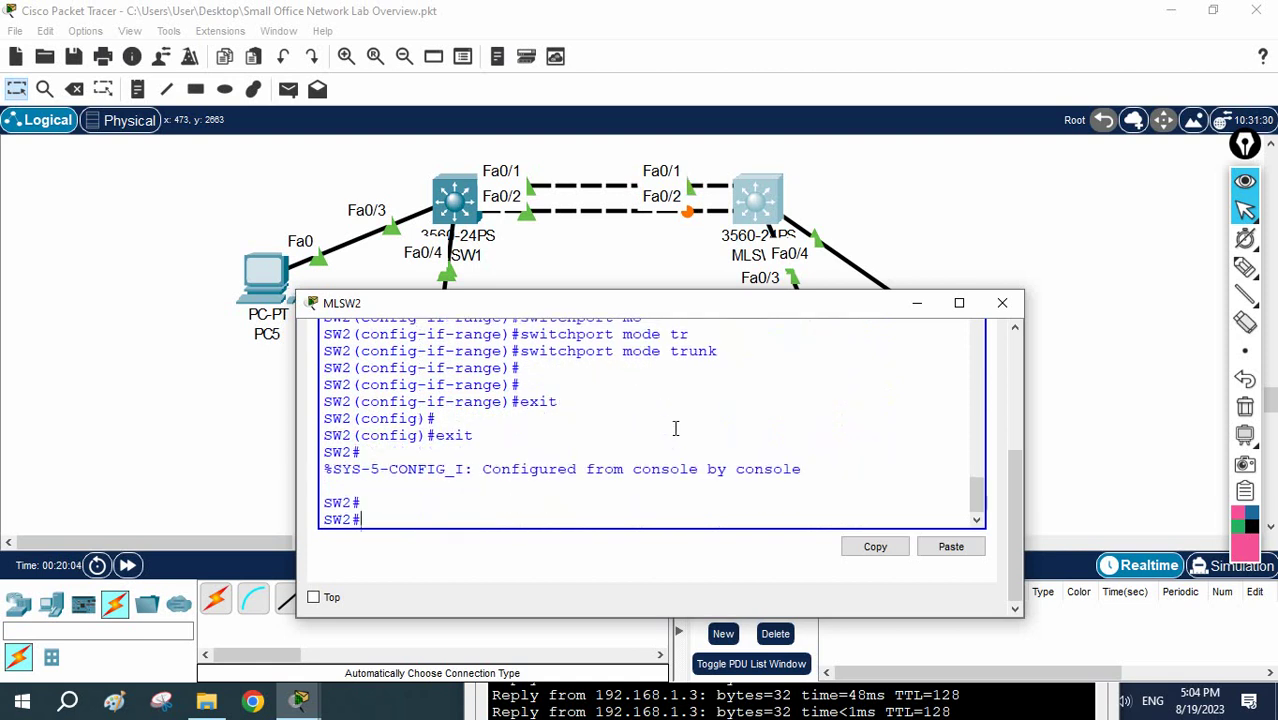
Check SW2's trunk status with sh int trunk, highlighting the port rows, and save the configuration with wr.
key(Return)
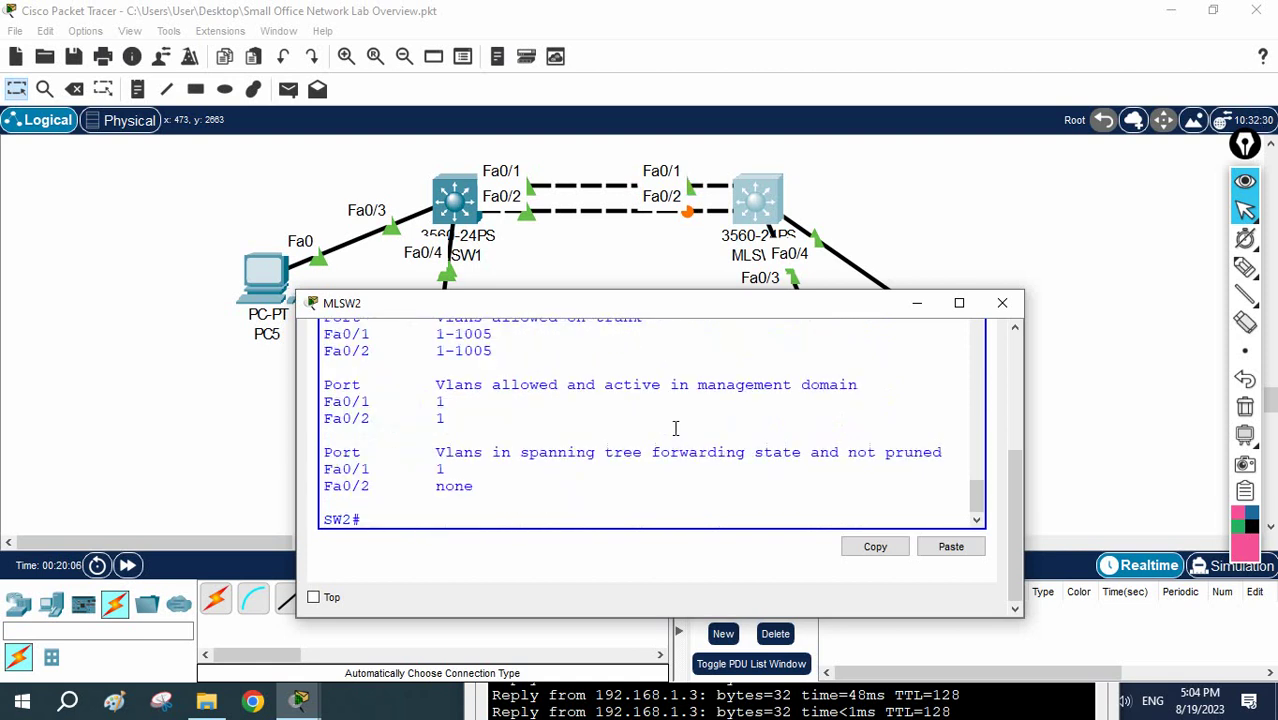
scroll(675, 428, up, 2)
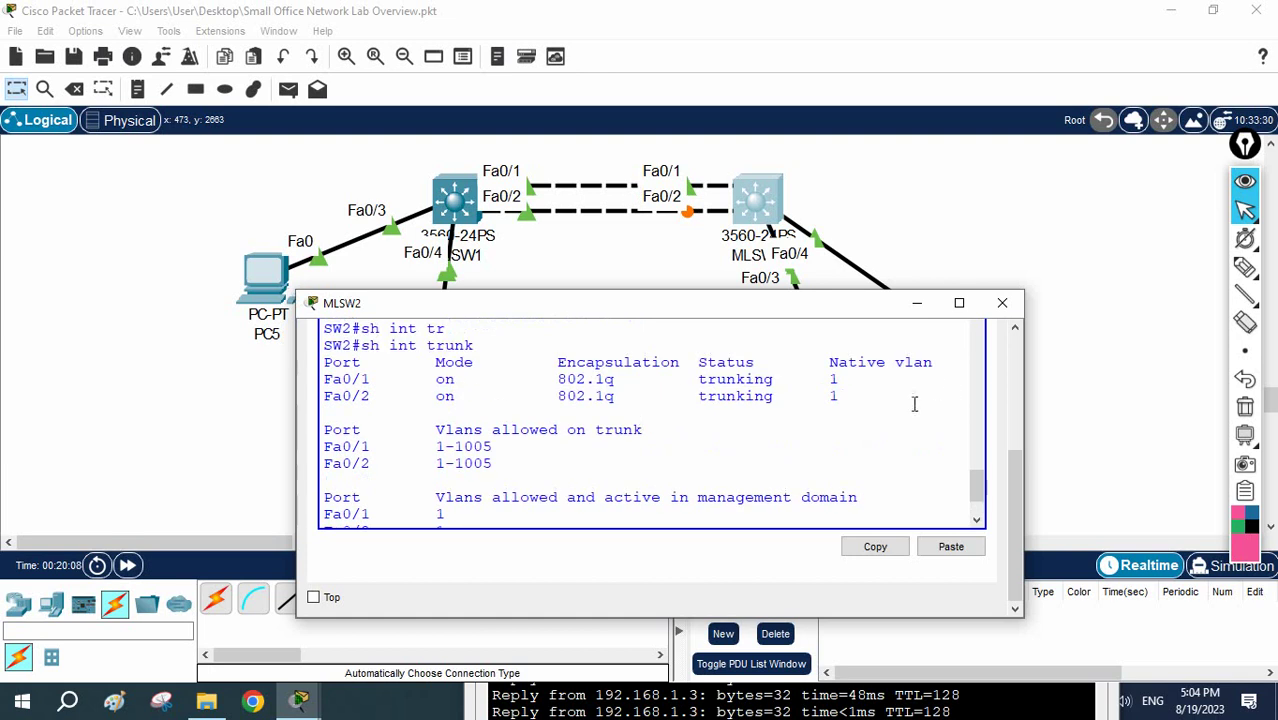
drag(914, 403, 322, 350)
click(614, 400)
scroll(613, 400, down, 2)
text(wr)
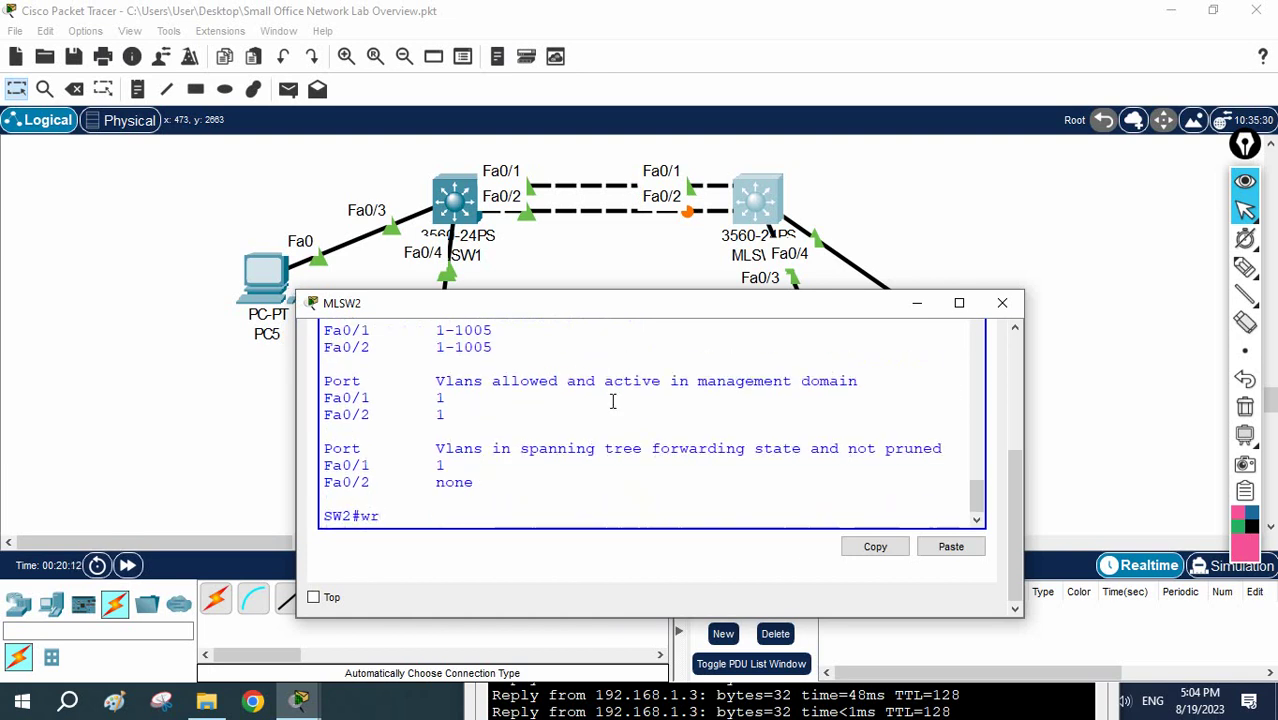
key(Return)
Copy the SW2 console lines from switchport trunk encapsulation dot1q through switchport mode trunk.
scroll(614, 401, up, 10)
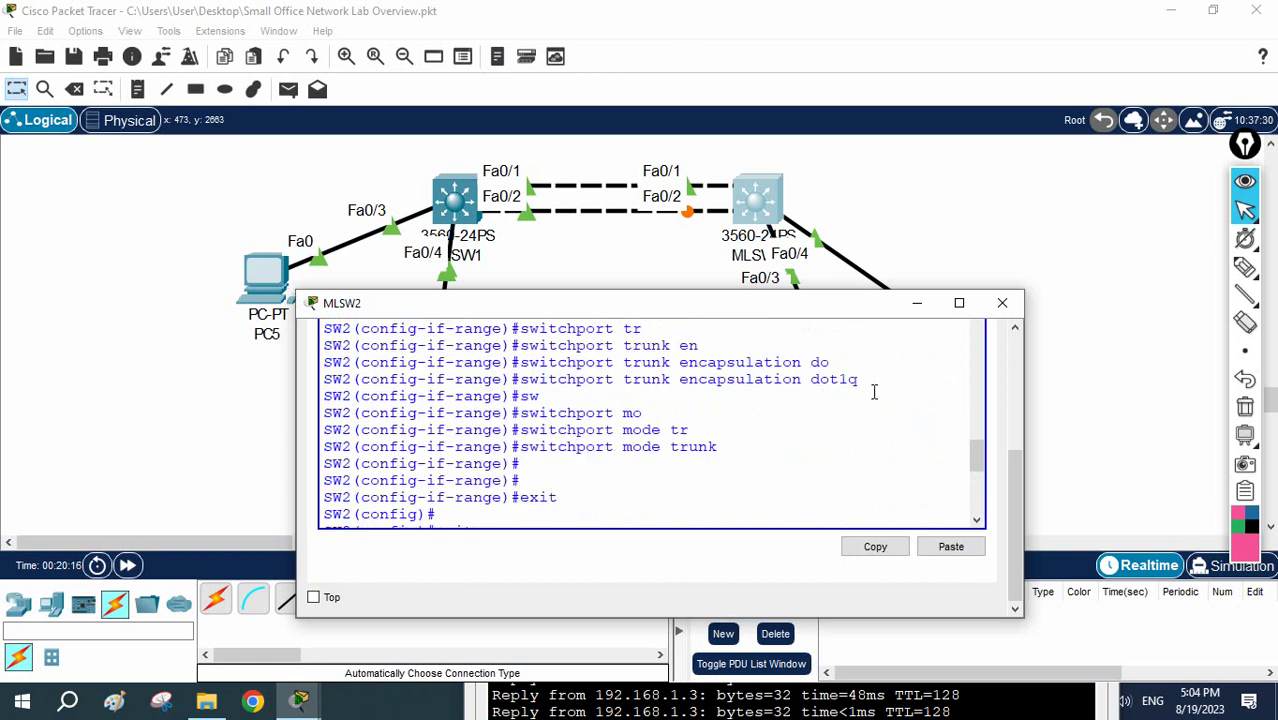
drag(873, 392, 500, 381)
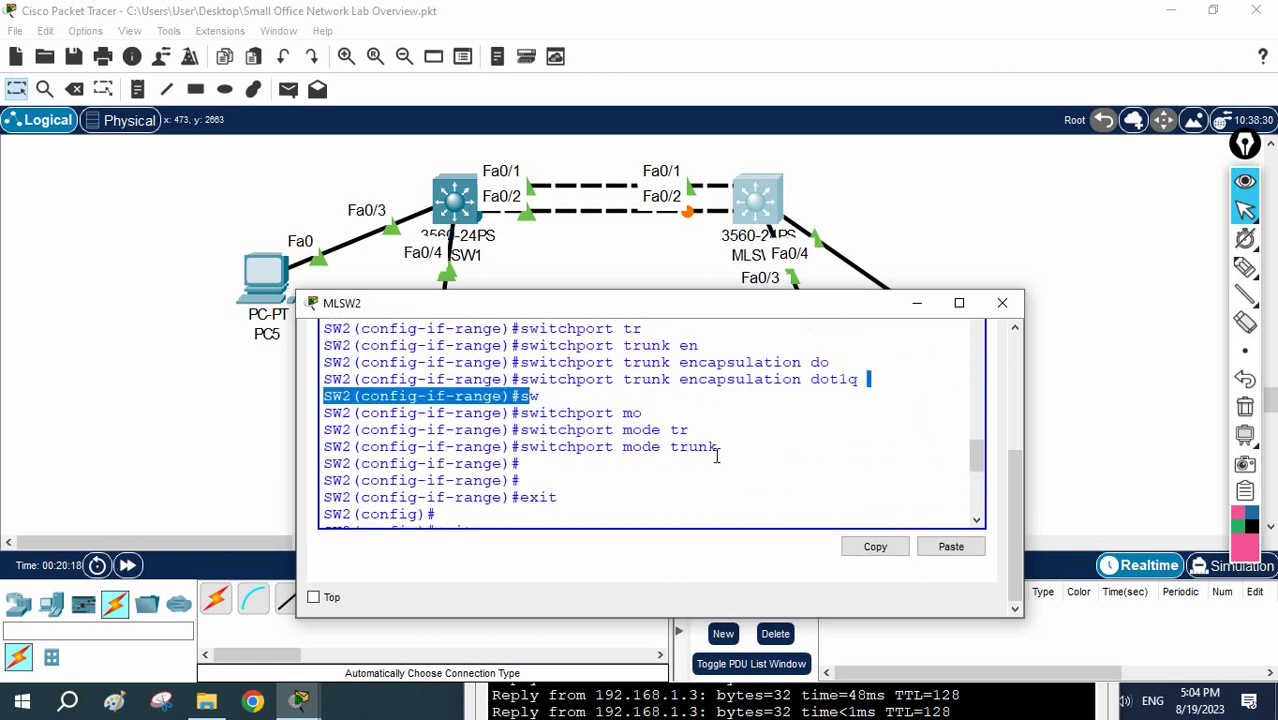
drag(716, 455, 271, 377)
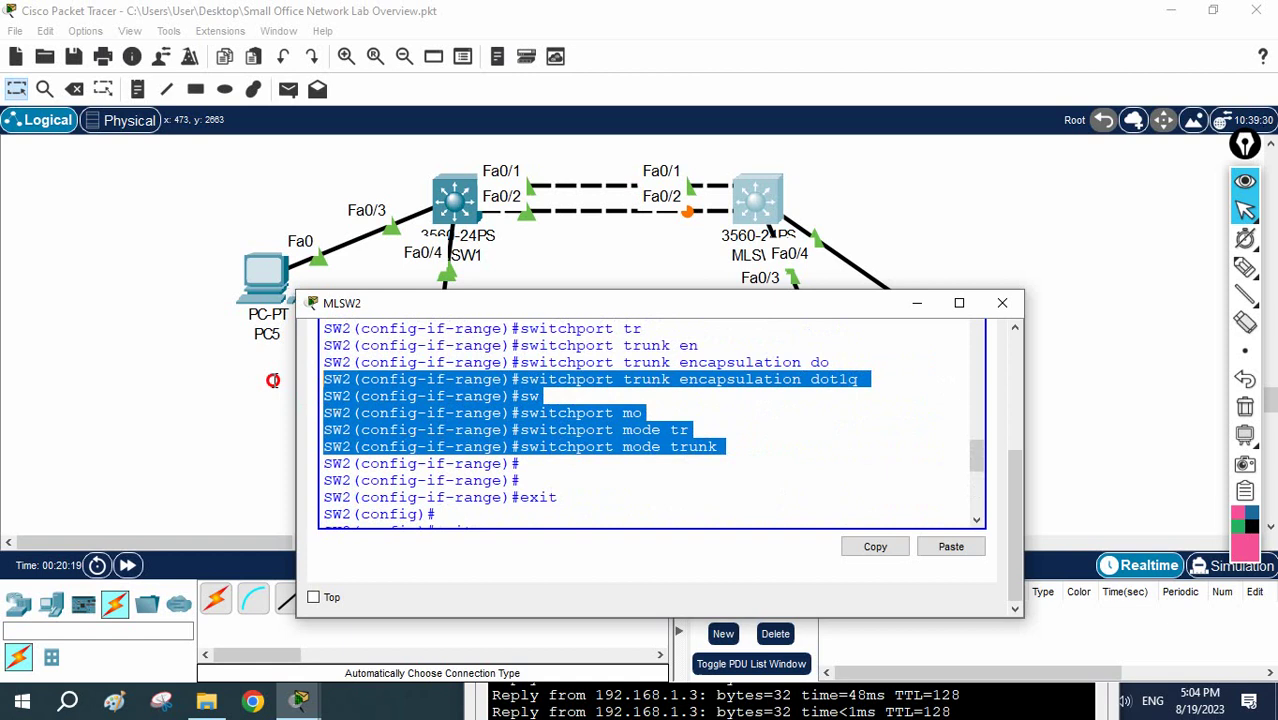
right_click(395, 416)
click(447, 425)
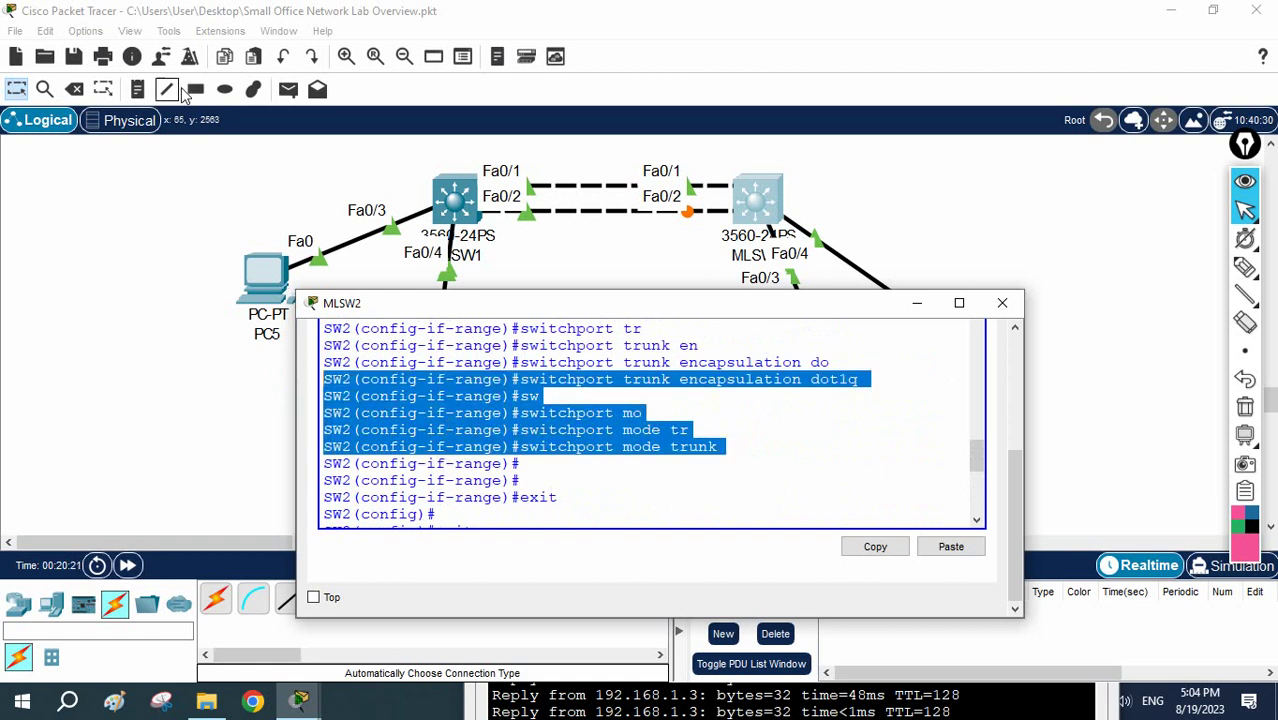
Add a note in the workspace beside MLSW2 and paste the copied trunk commands into it.
click(137, 89)
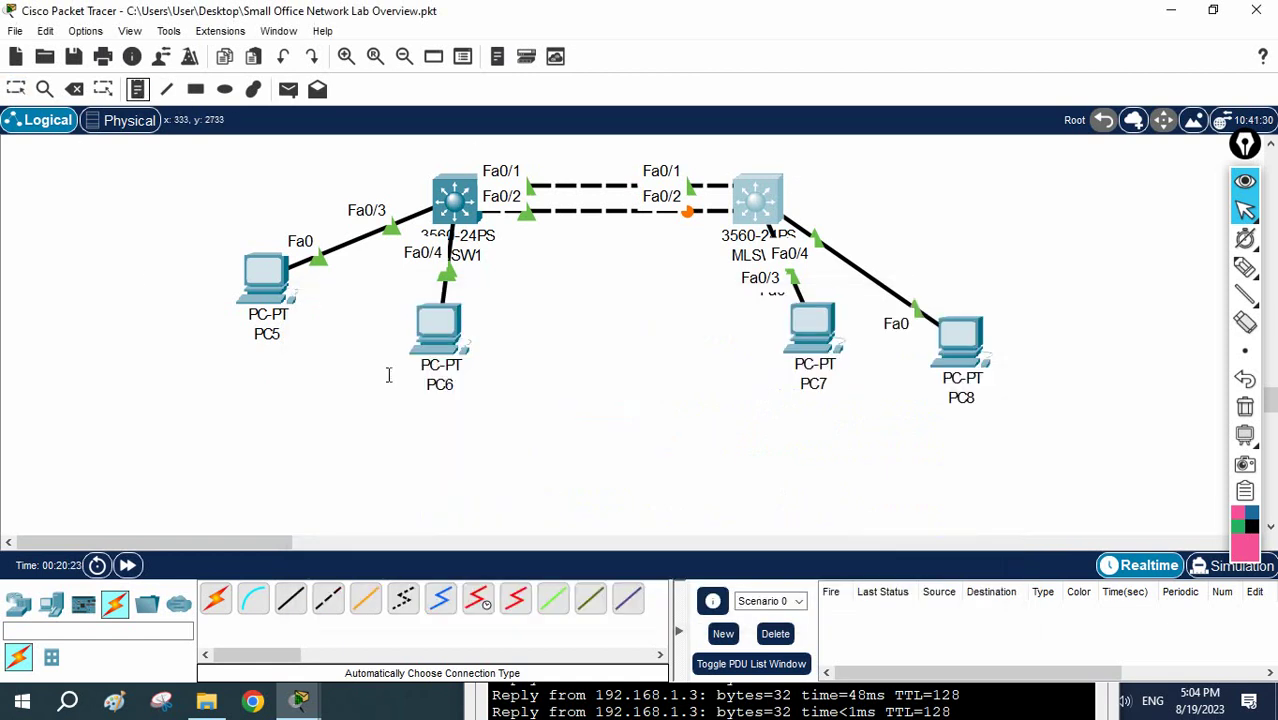
click(856, 178)
key(ctrl+v)
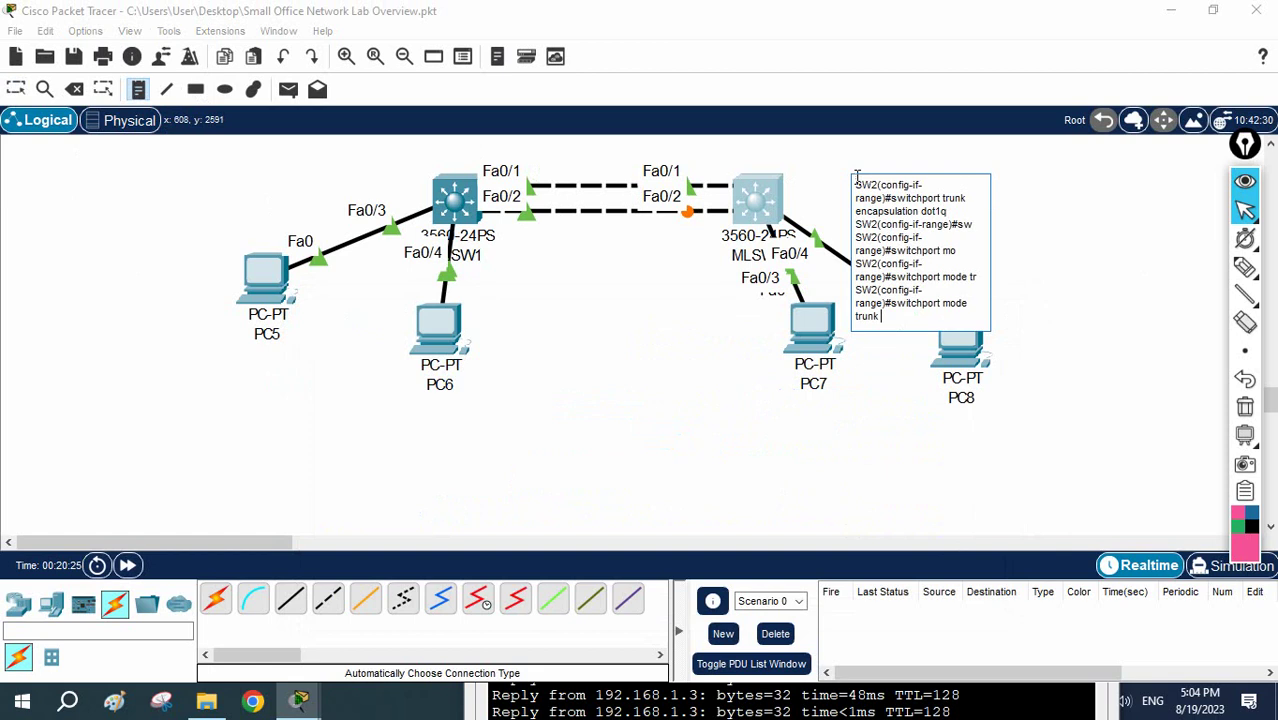
Finish the trunk command note and move it from beside MLSW2 to the empty area below PC6.
click(1079, 253)
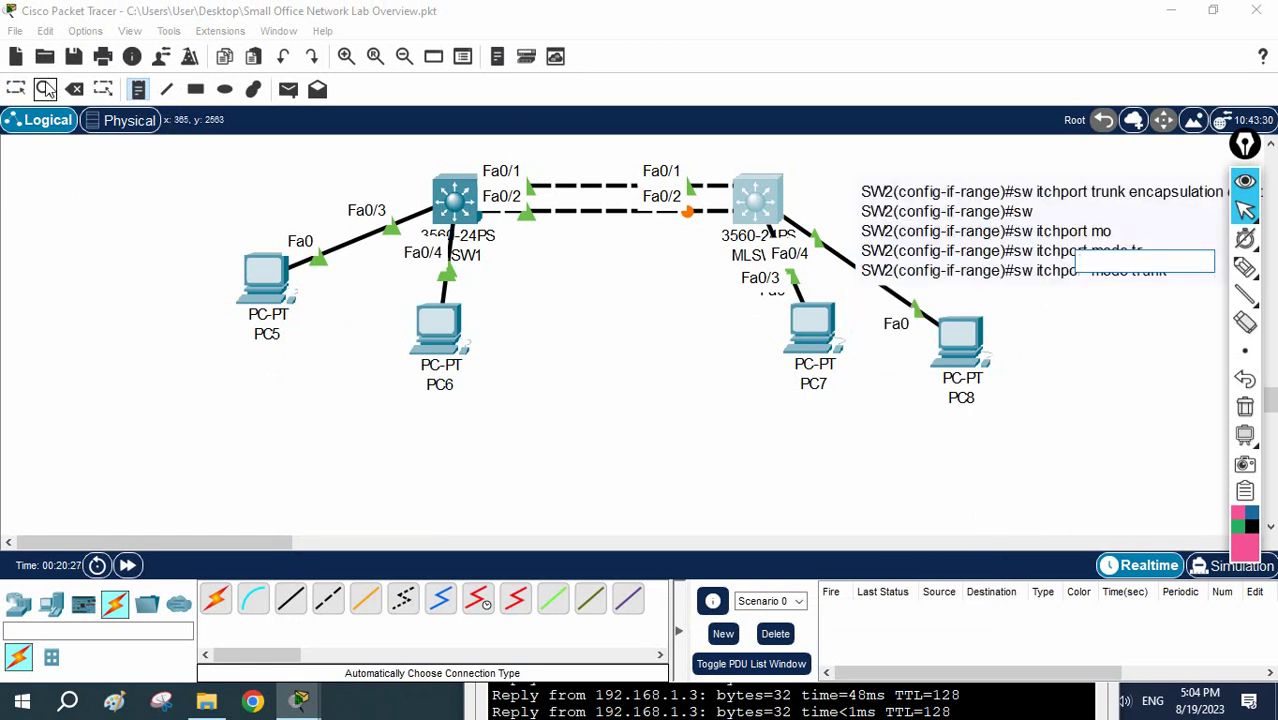
click(16, 89)
drag(946, 208, 483, 425)
Delete the incomplete command lines between the dot1q encapsulation and switchport mode trunk commands in the note, and shift the note slightly left.
double_click(525, 431)
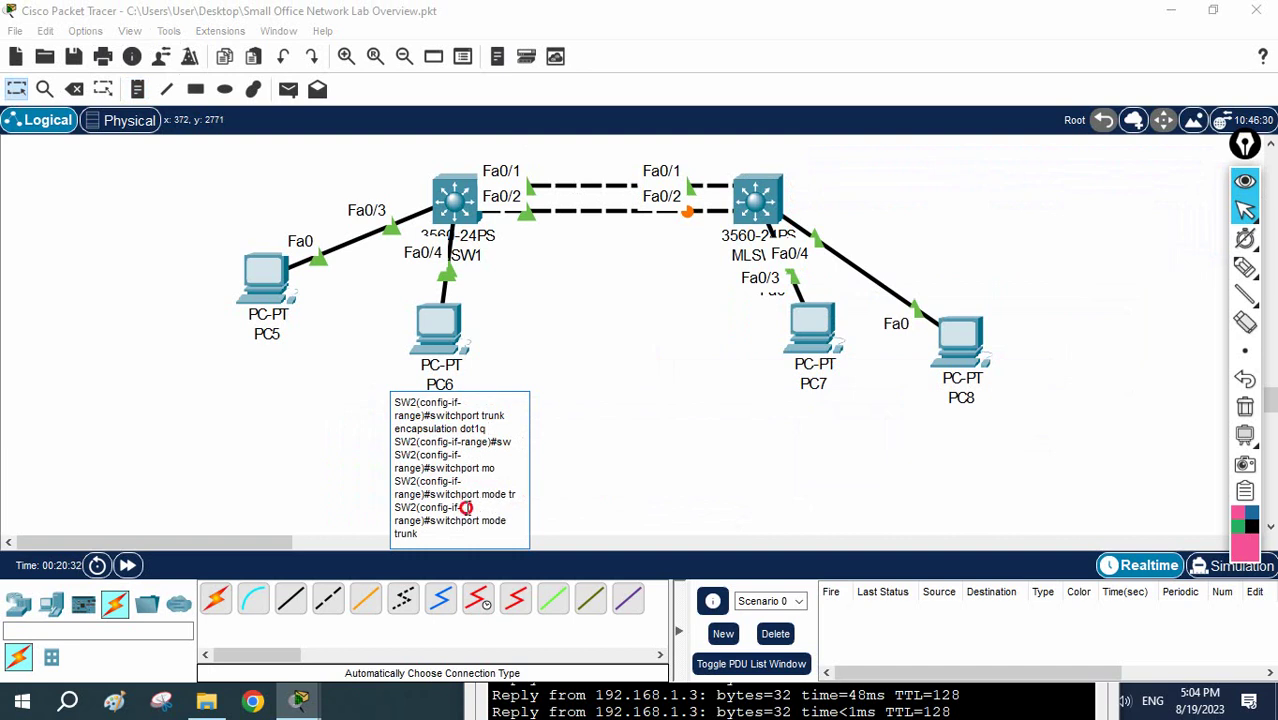
drag(460, 507, 393, 441)
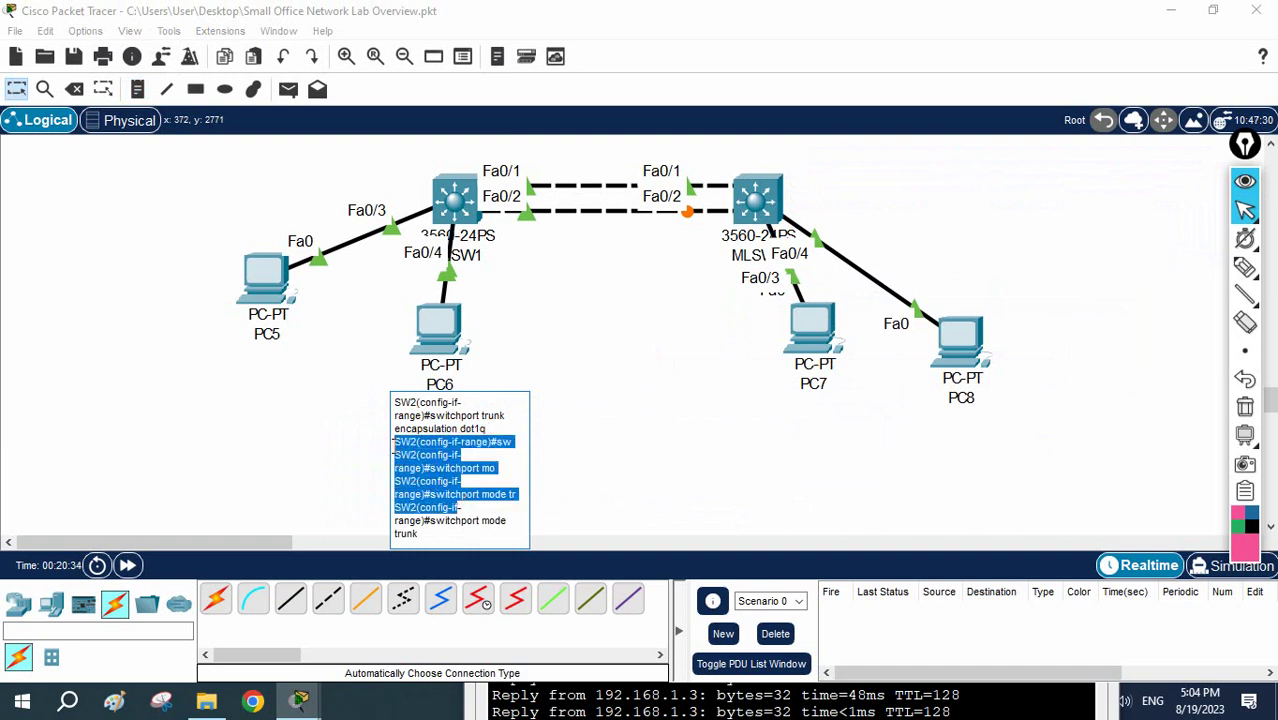
key(BackSpace)
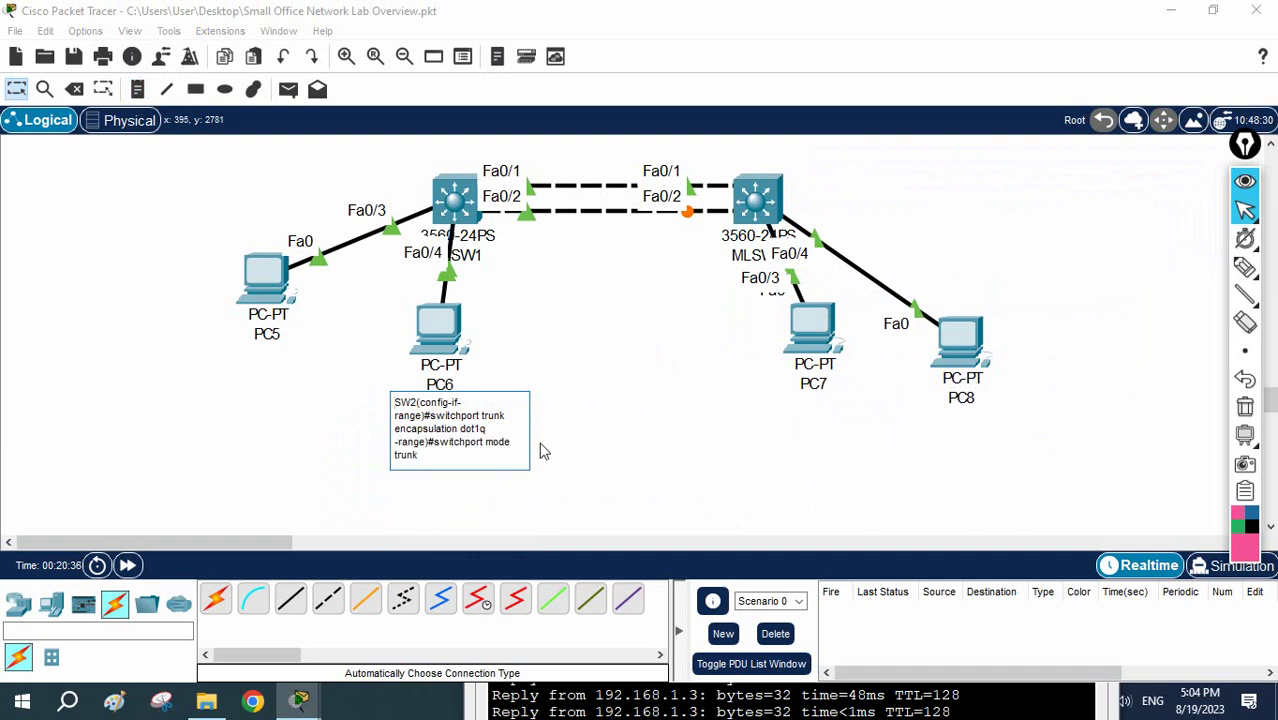
click(790, 460)
drag(524, 433, 477, 445)
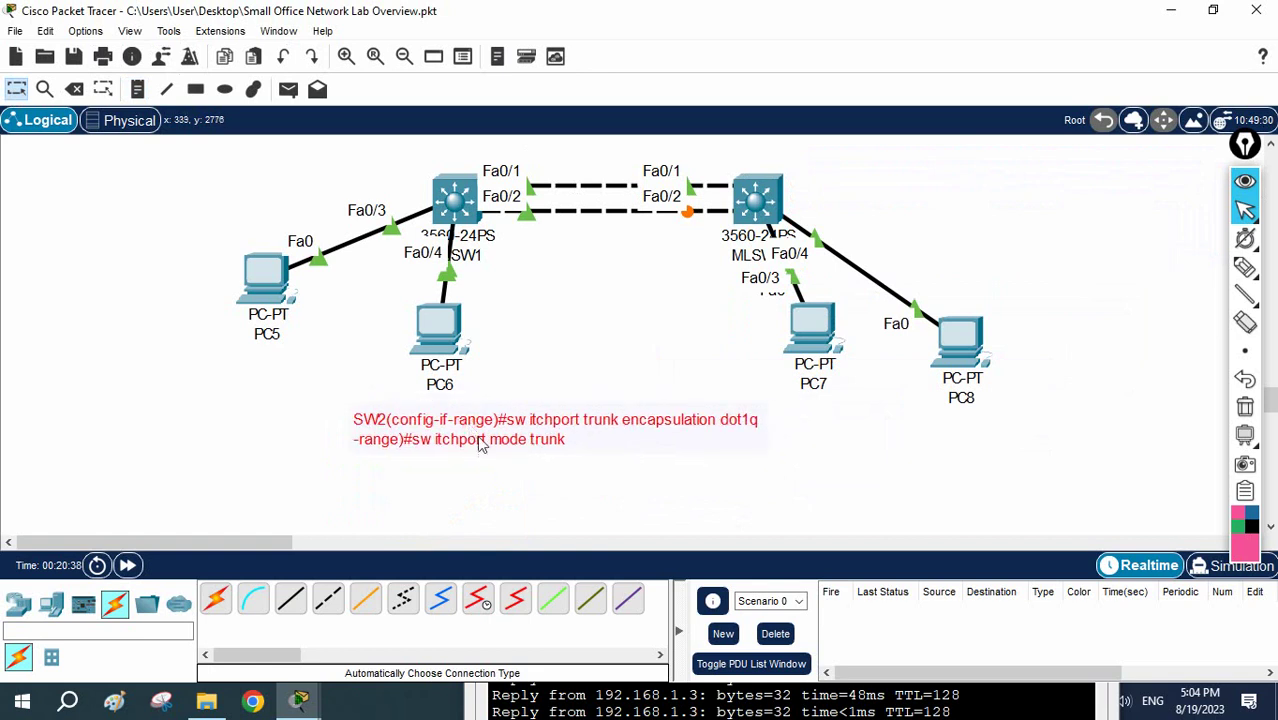
double_click(524, 437)
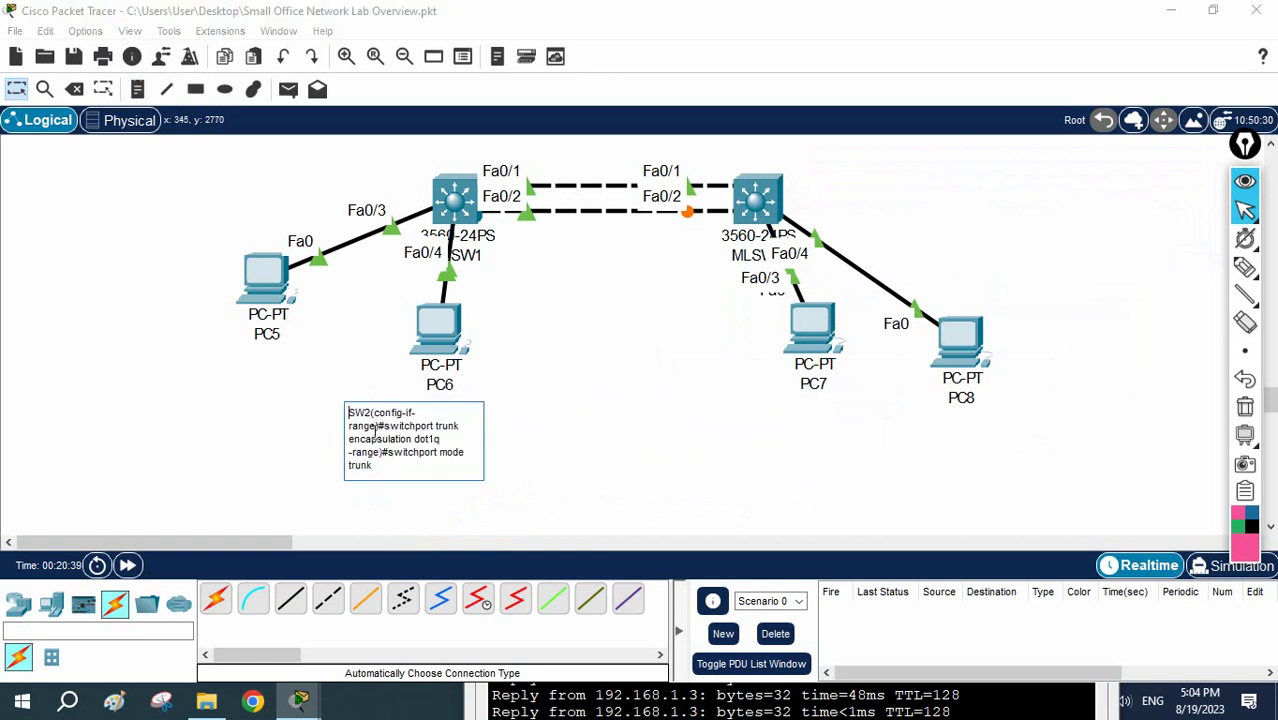
click(620, 465)
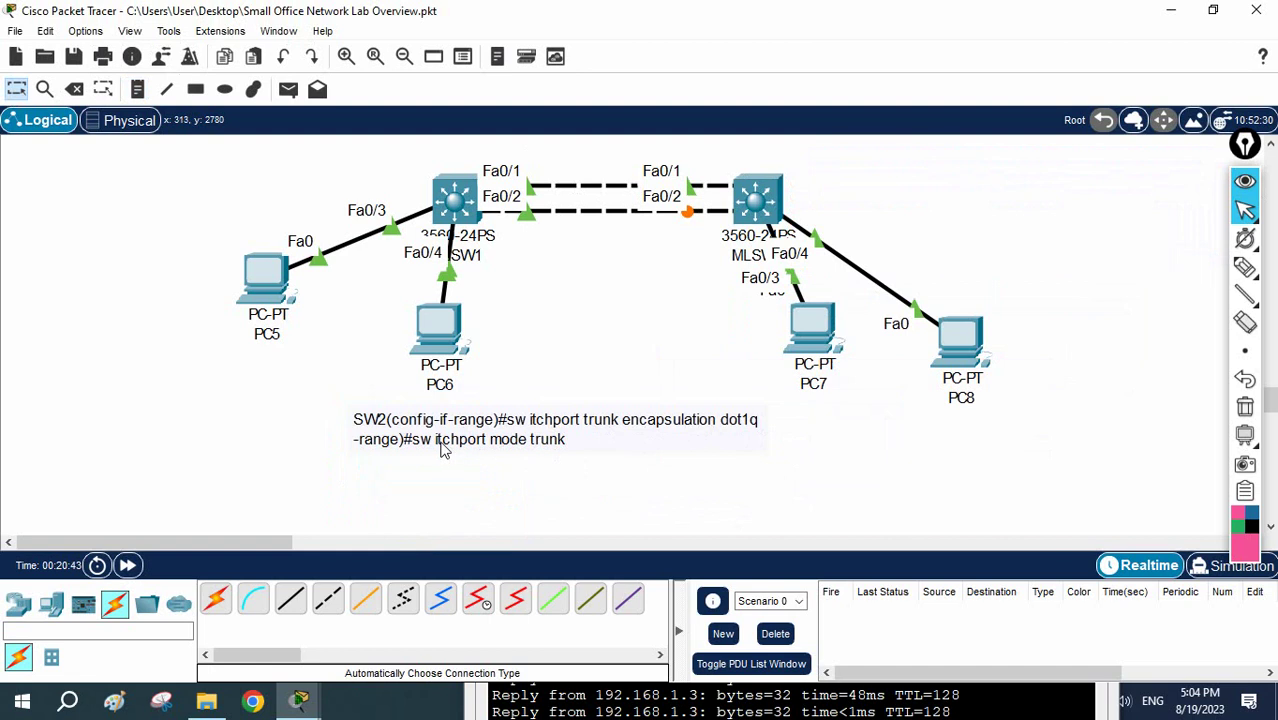
double_click(500, 450)
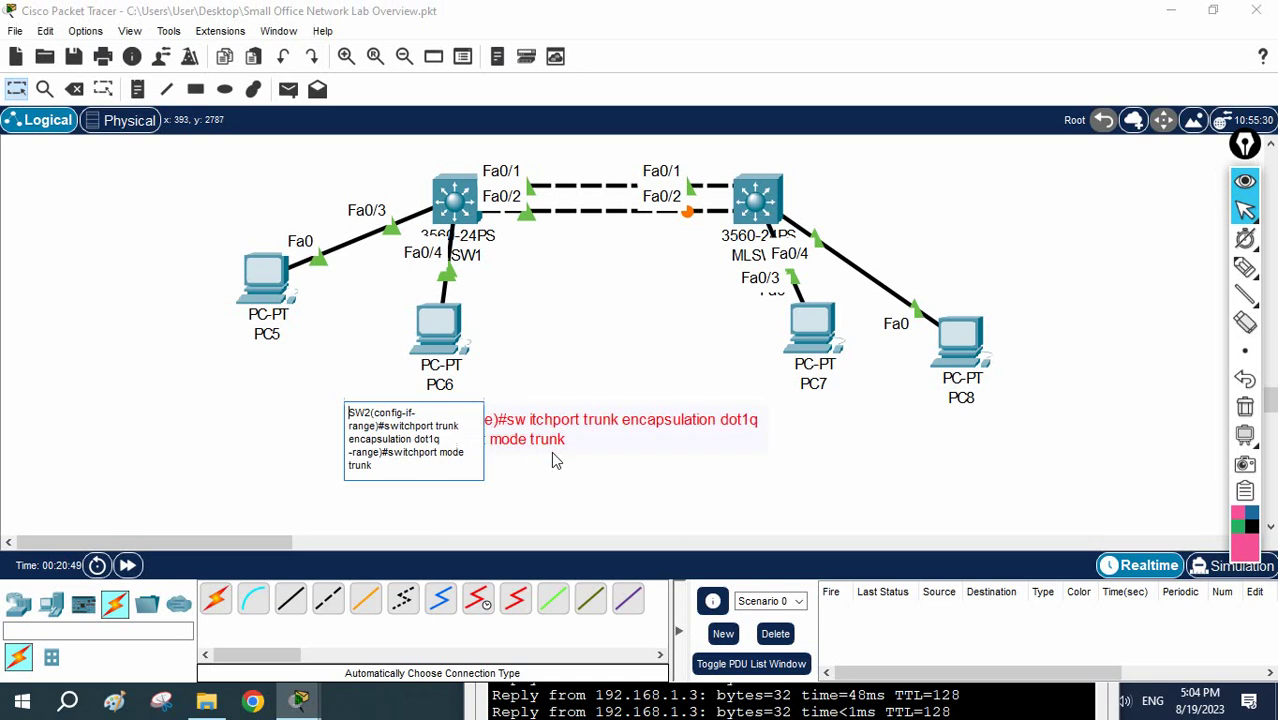
click(548, 460)
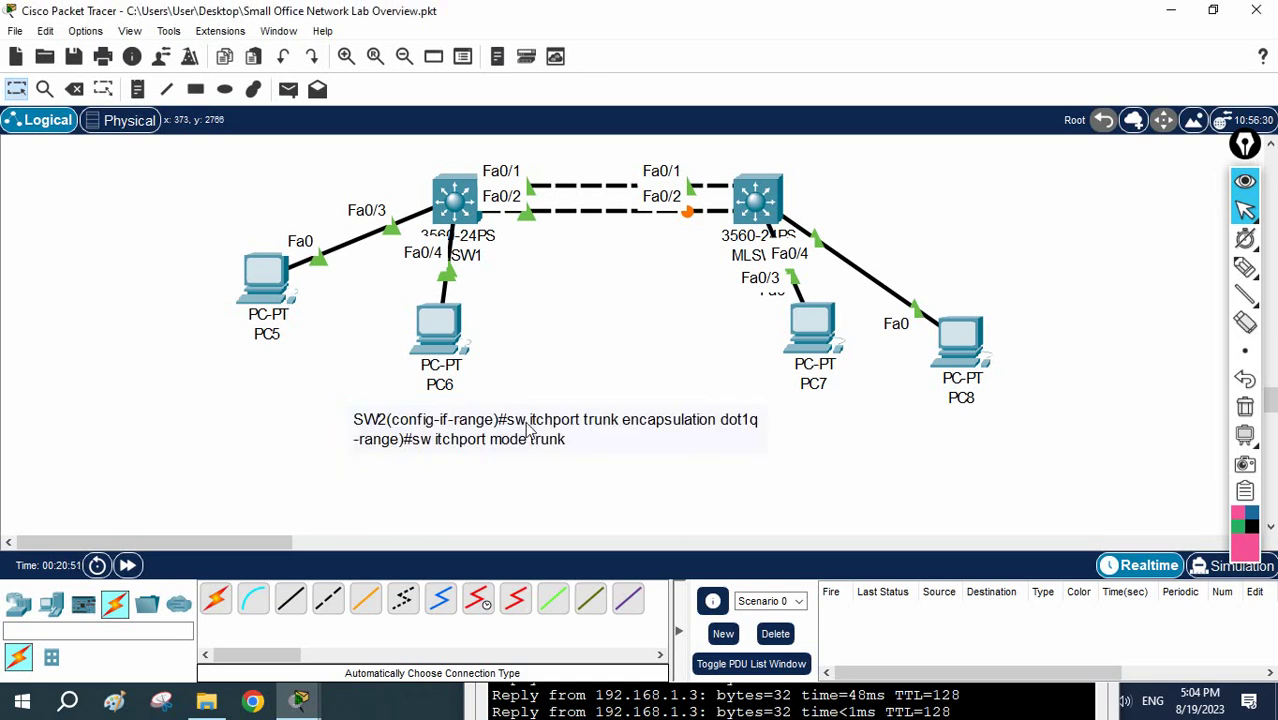
double_click(434, 425)
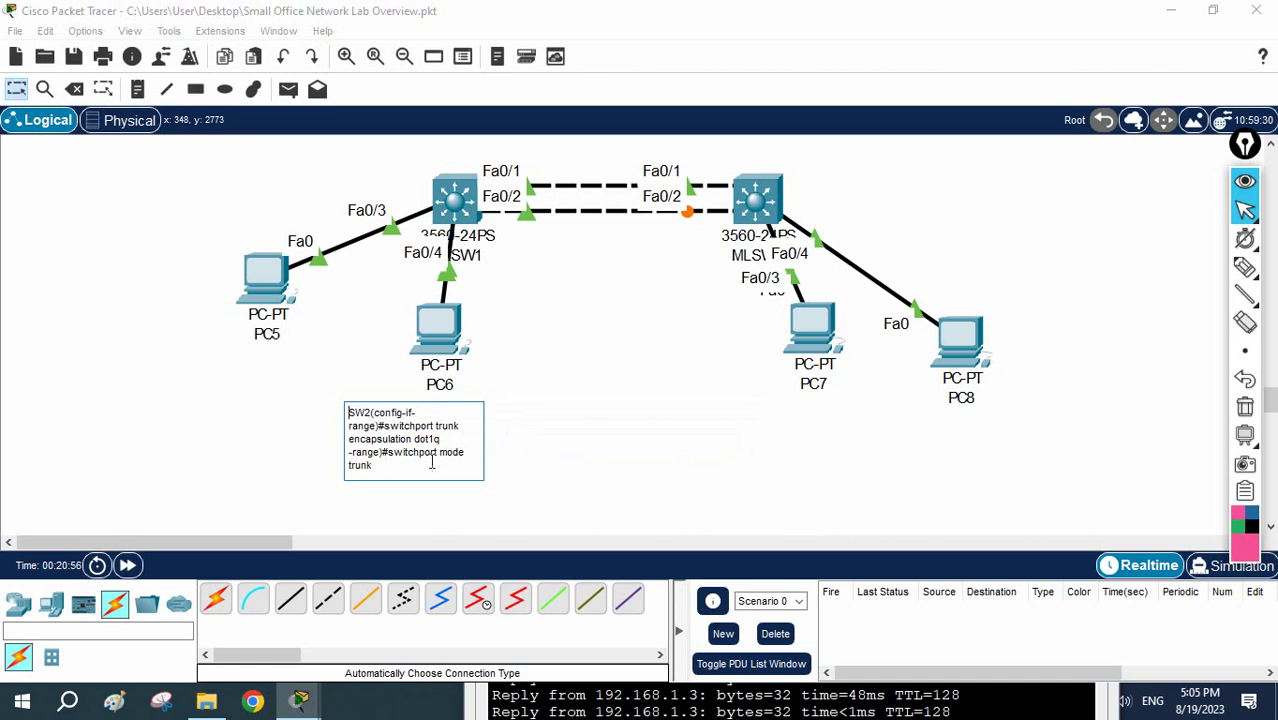
click(565, 477)
Move the trunk command note right, centring it in the empty area between PC6 and PC7.
drag(491, 451, 595, 414)
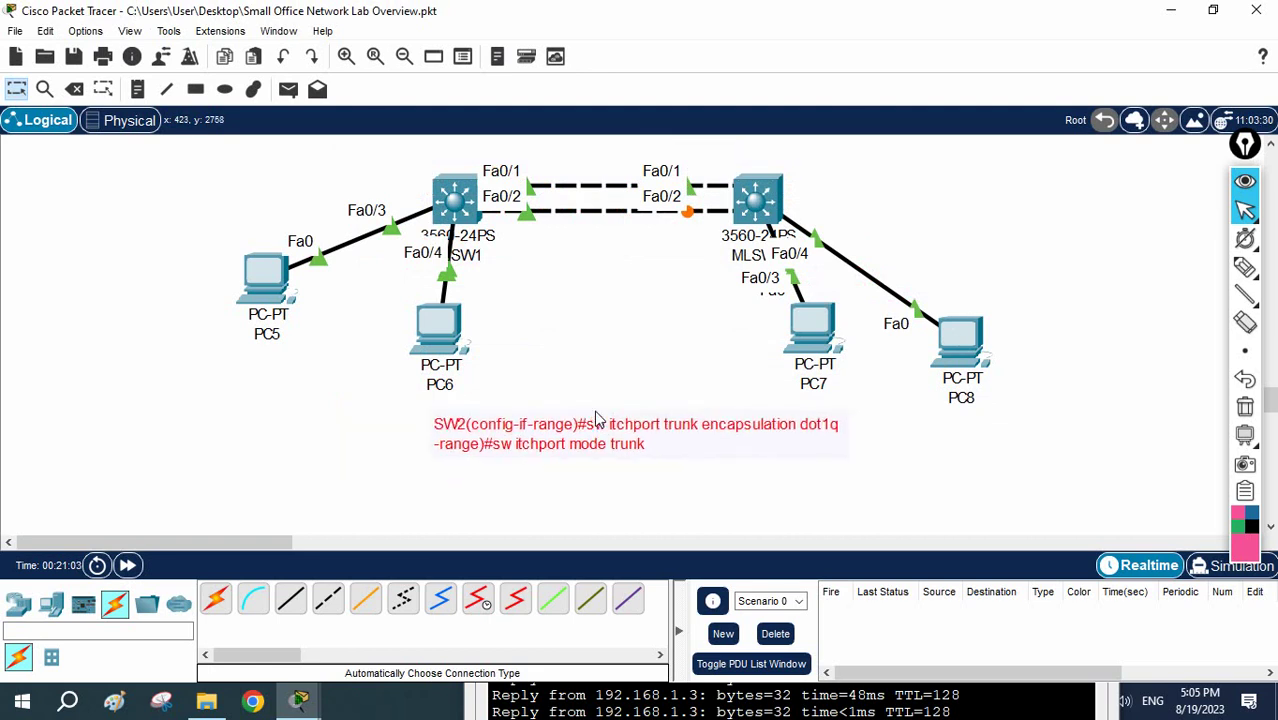